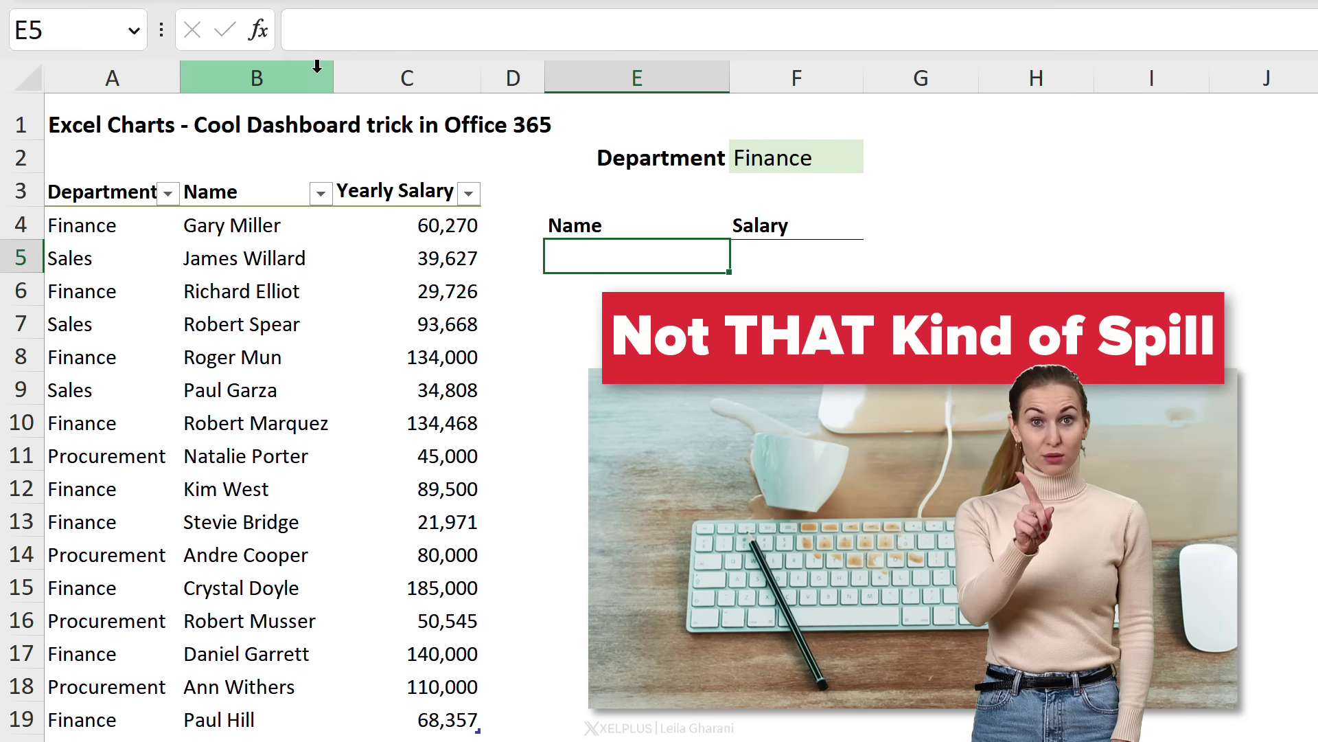
Step: Check the results spill area, F2's department list (Finance) and the salary table's name, TSalary
drag(618, 260, 653, 622)
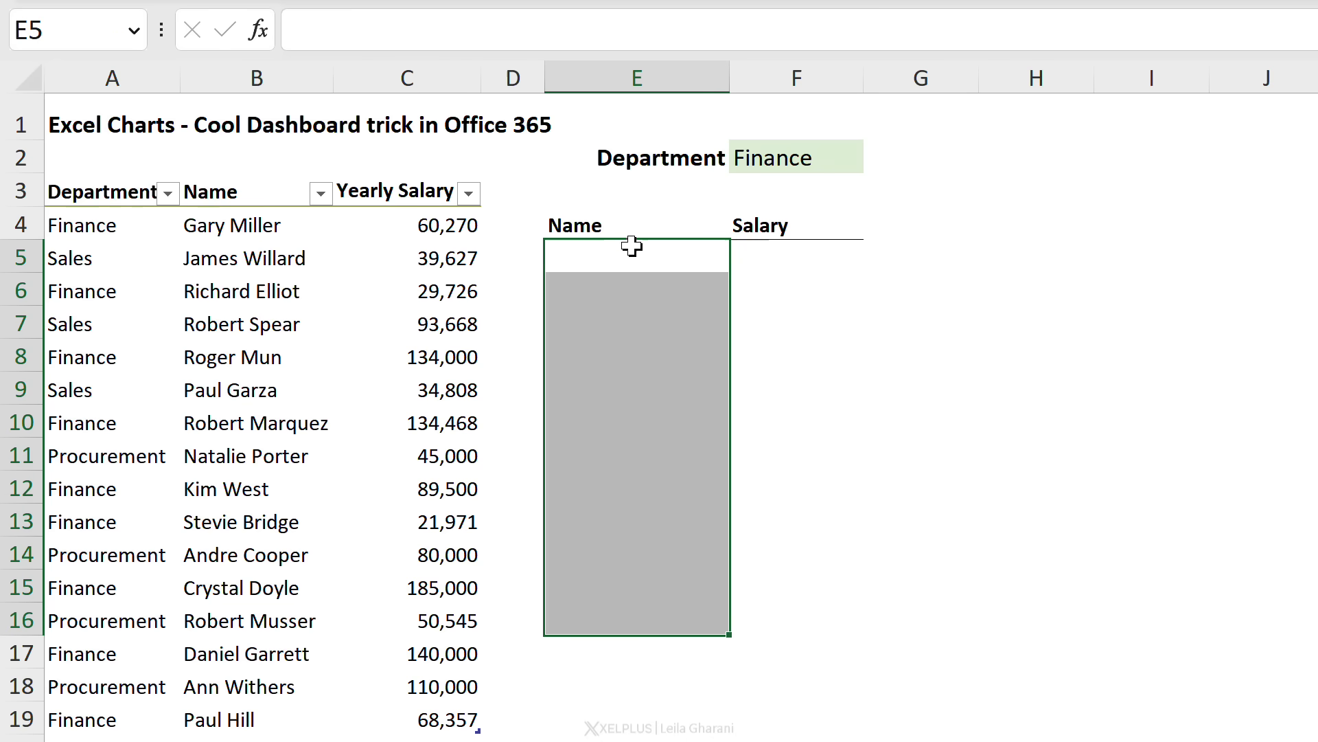
click(614, 259)
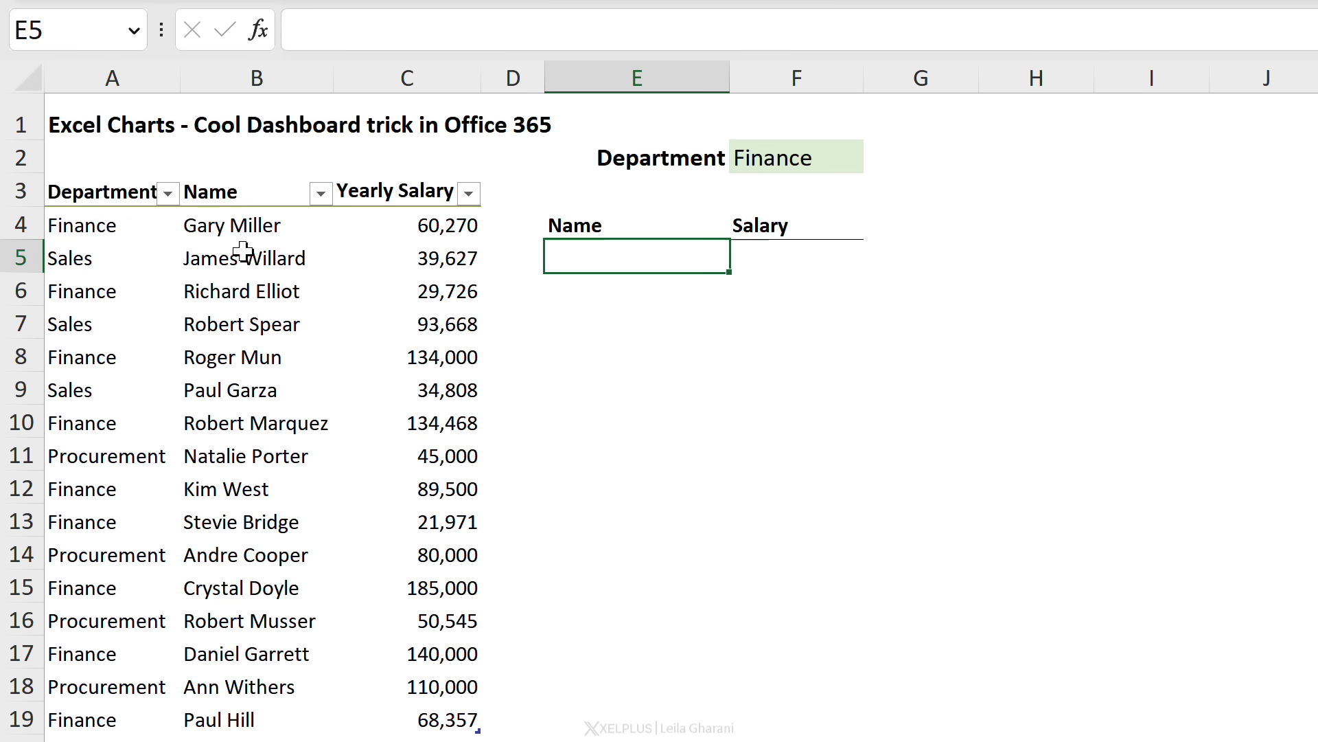
click(790, 166)
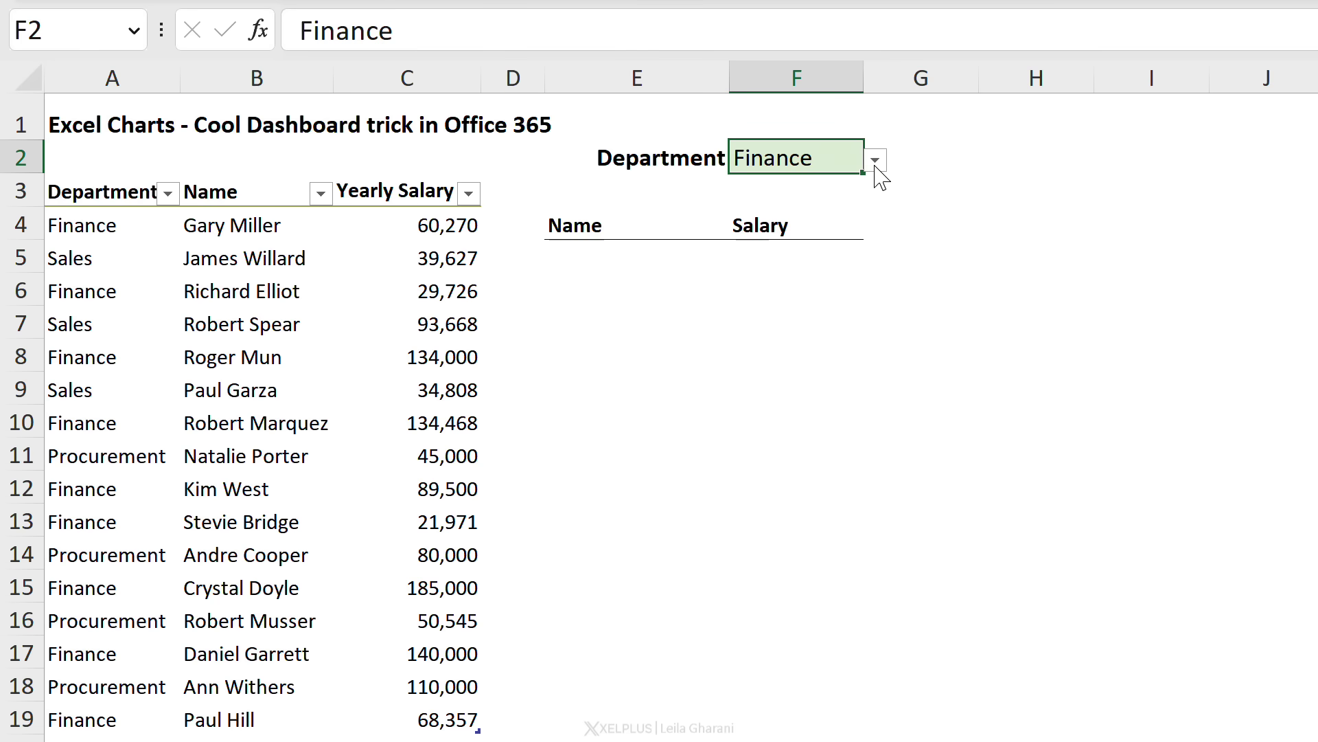
click(876, 162)
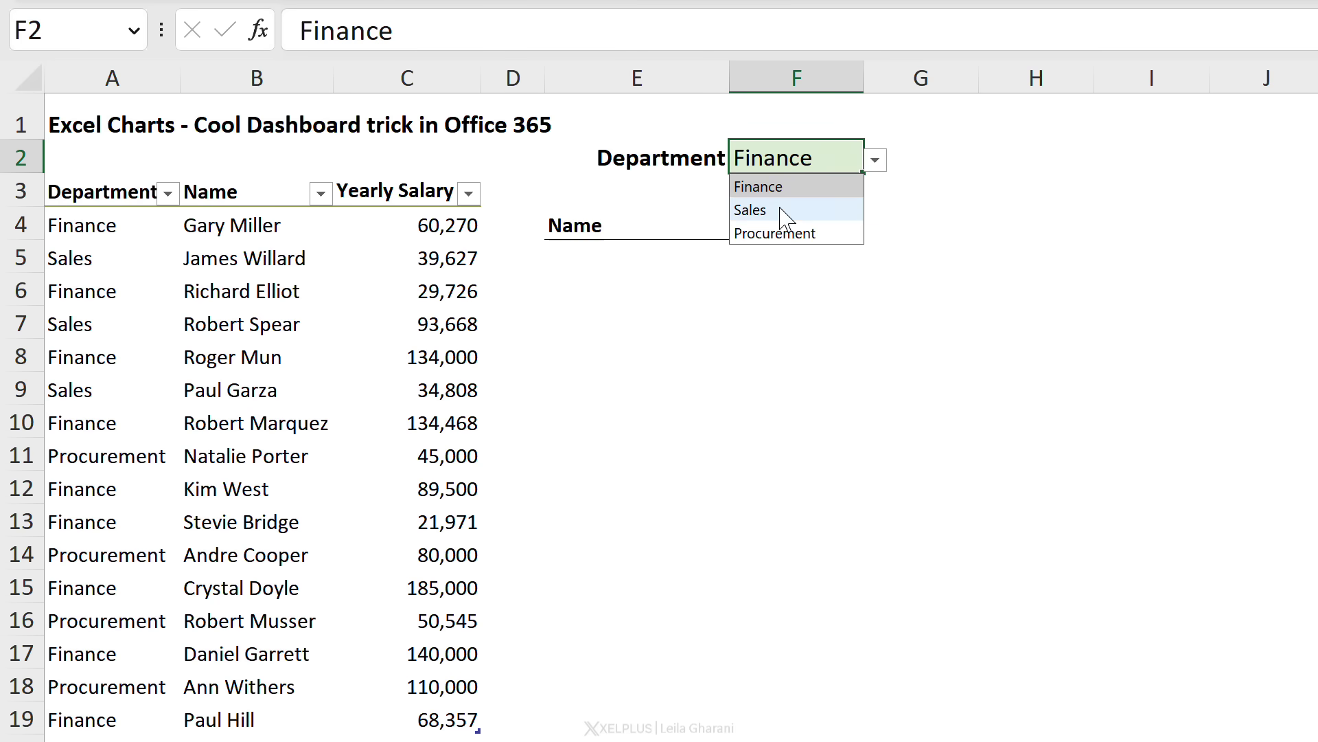
key(Escape)
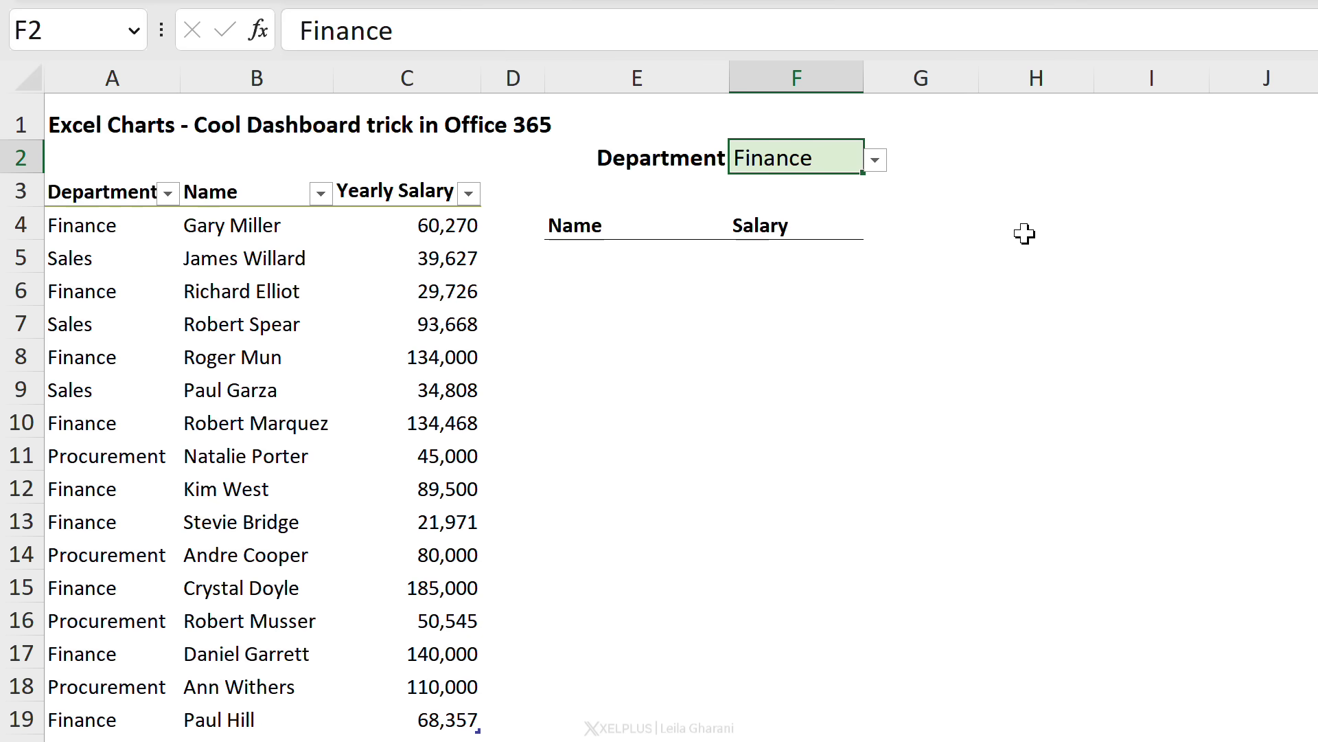
click(407, 285)
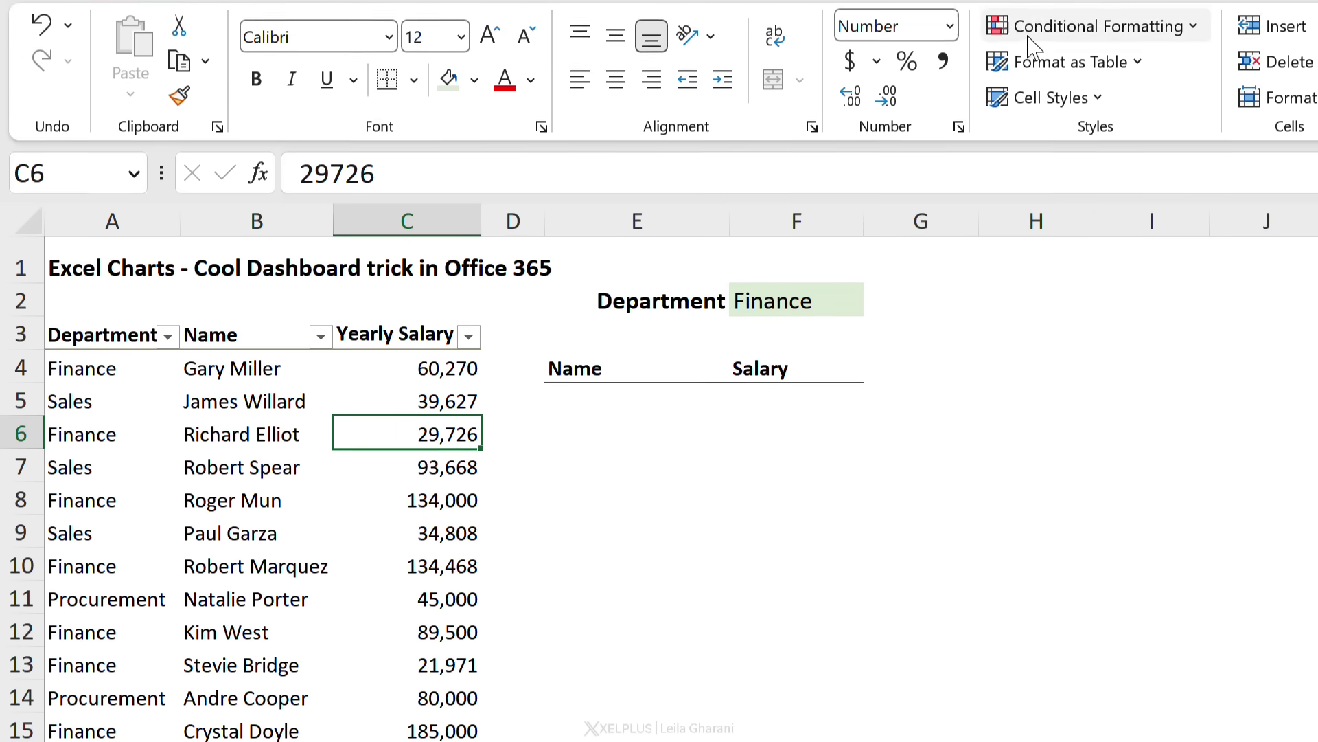
click(1088, 38)
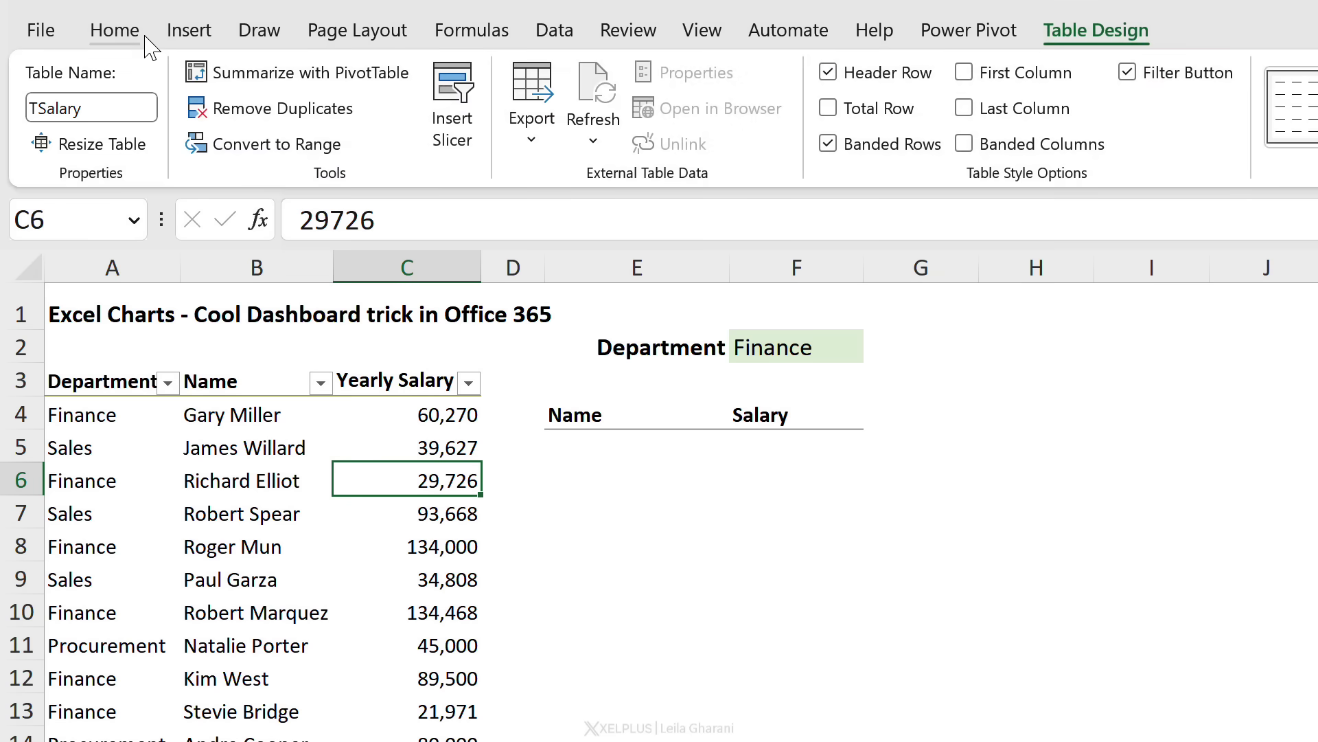
click(115, 30)
Step: In E5, build FILTER over TSalary Name:Yearly Salary where Department equals F2, else "No one works here"
click(611, 458)
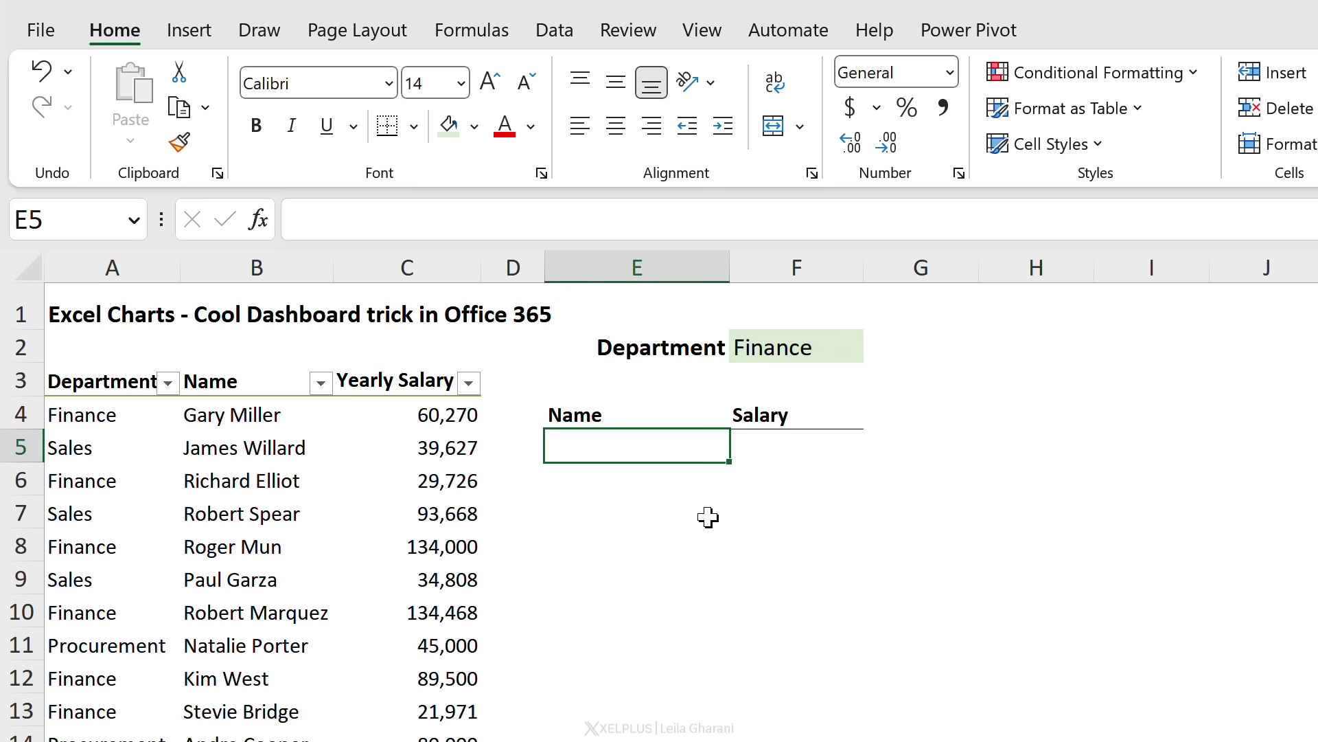
text(=filter)
key(Tab)
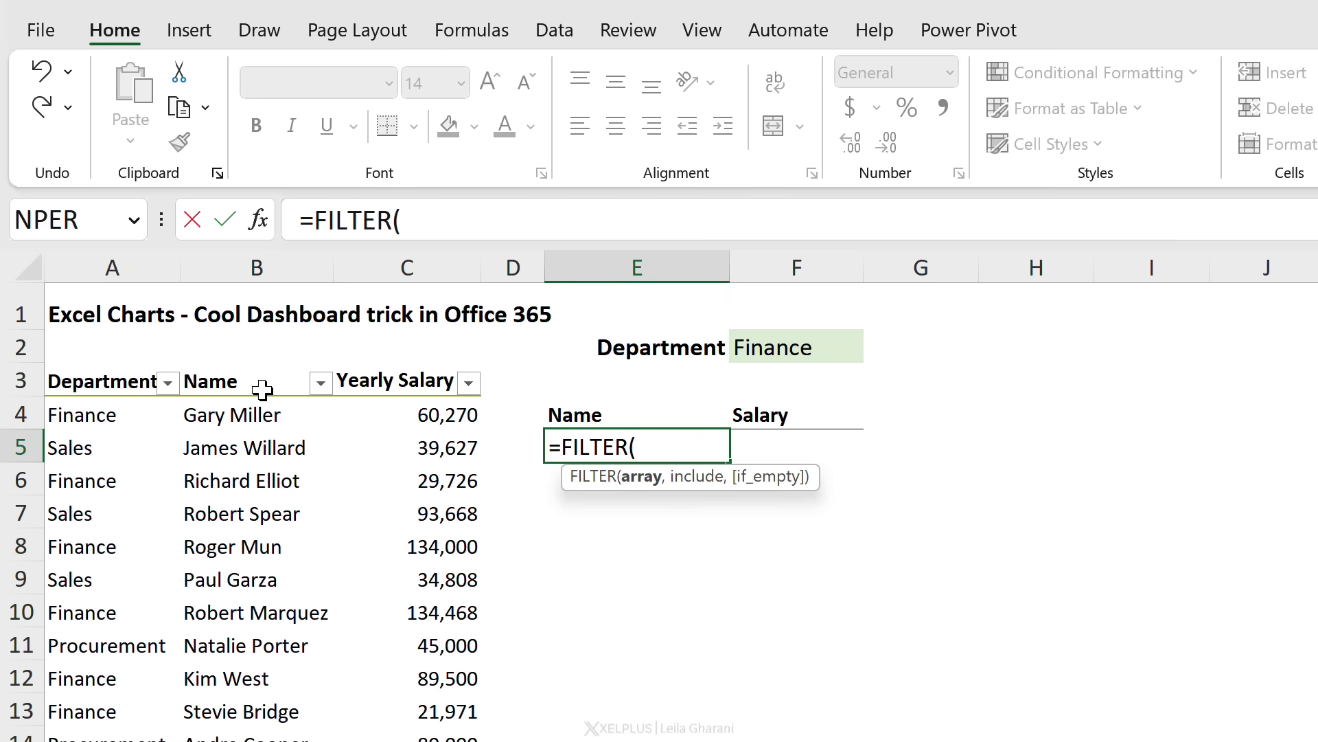
drag(261, 361, 385, 362)
text(,)
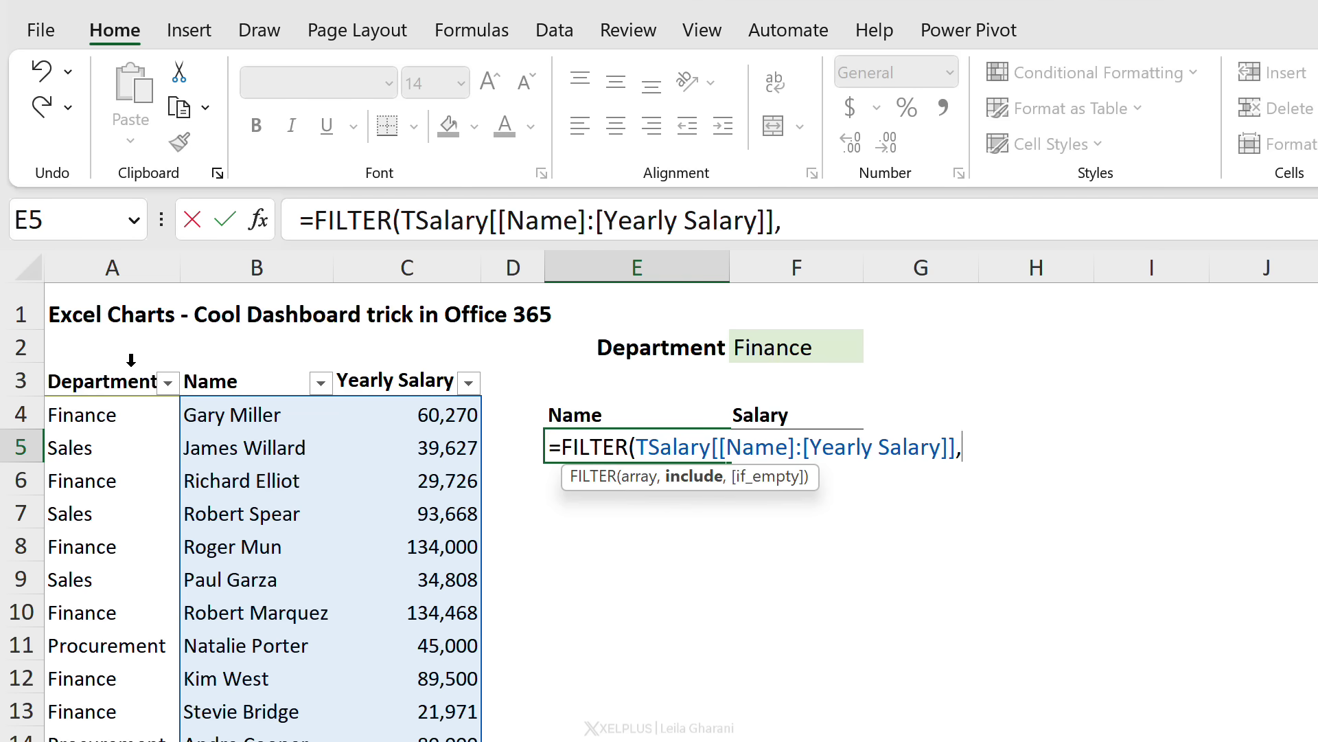
click(130, 359)
text(=)
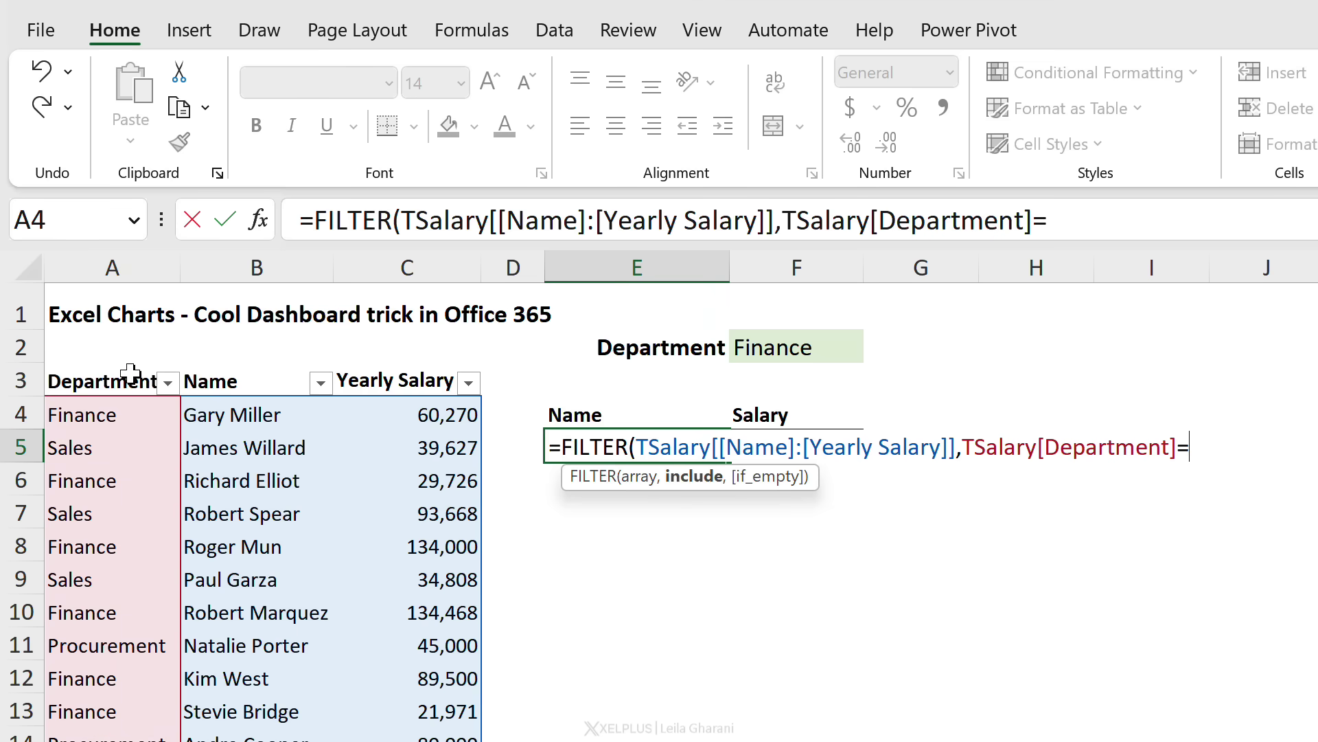
click(793, 339)
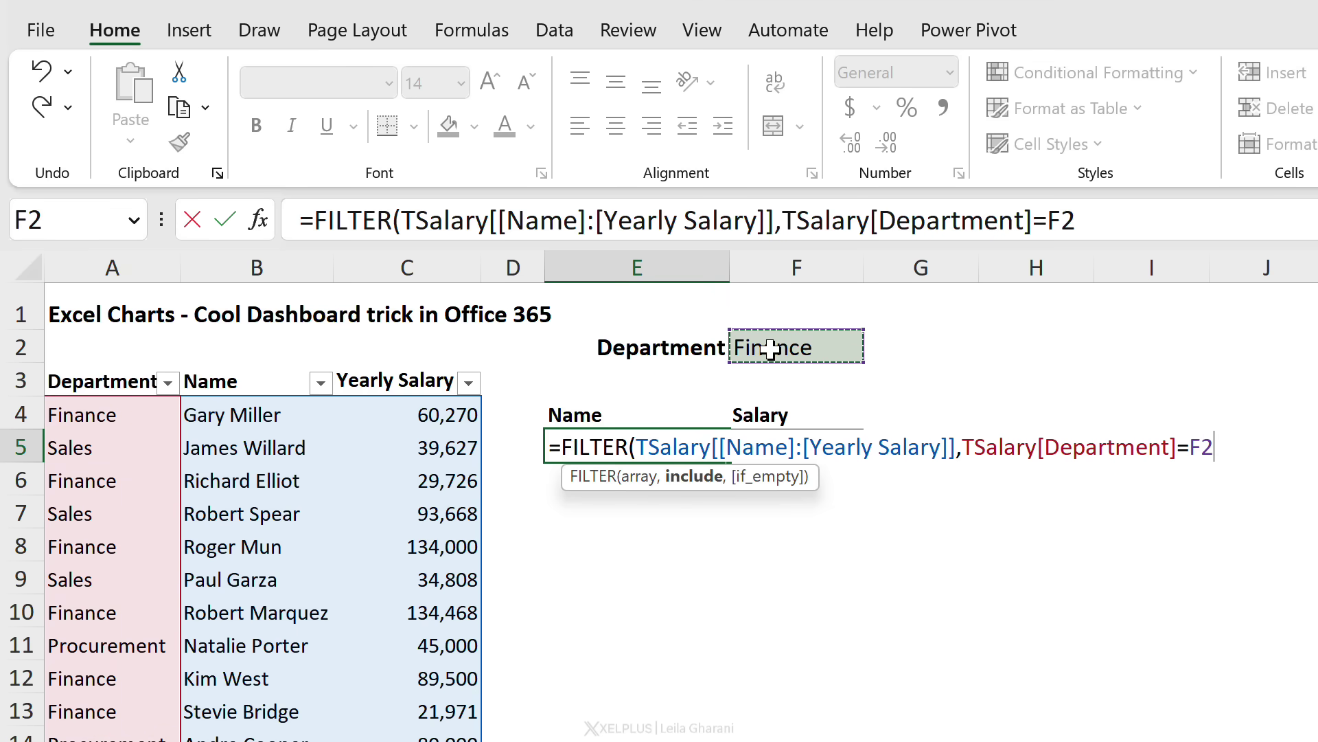
text())
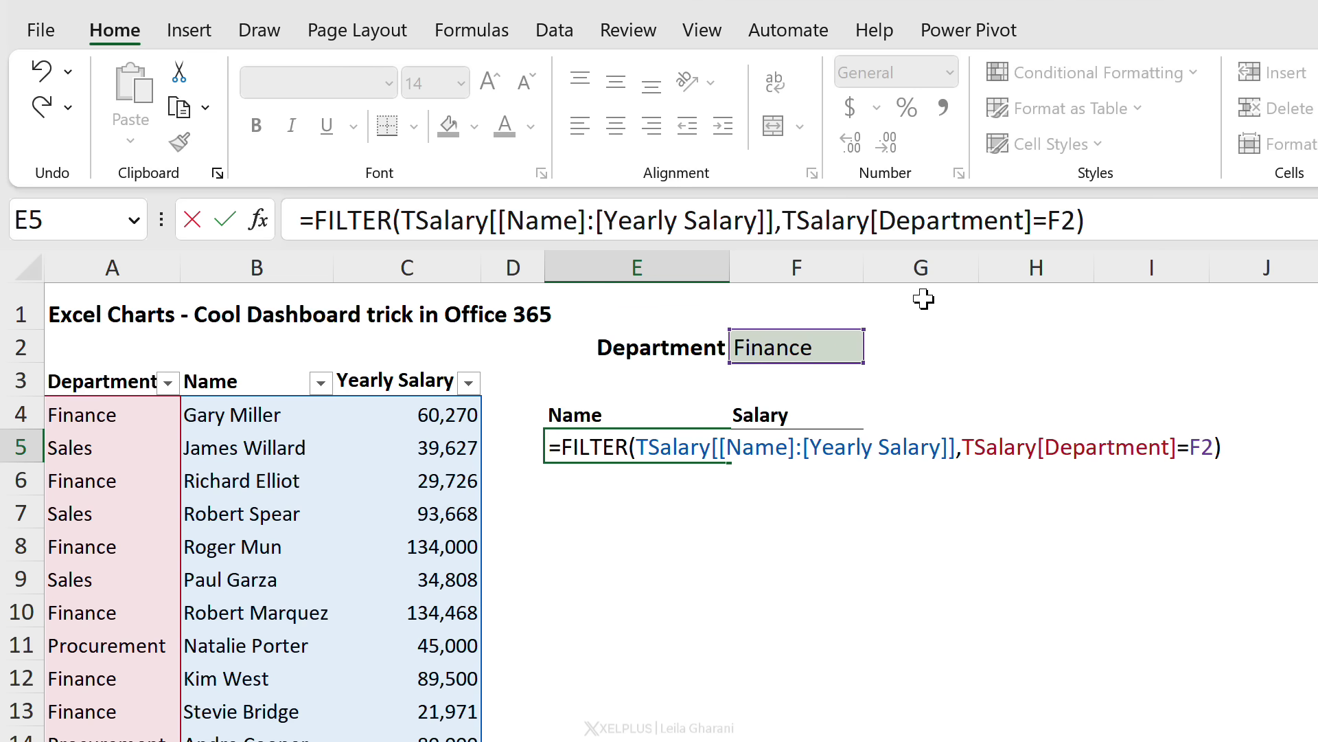
click(1073, 223)
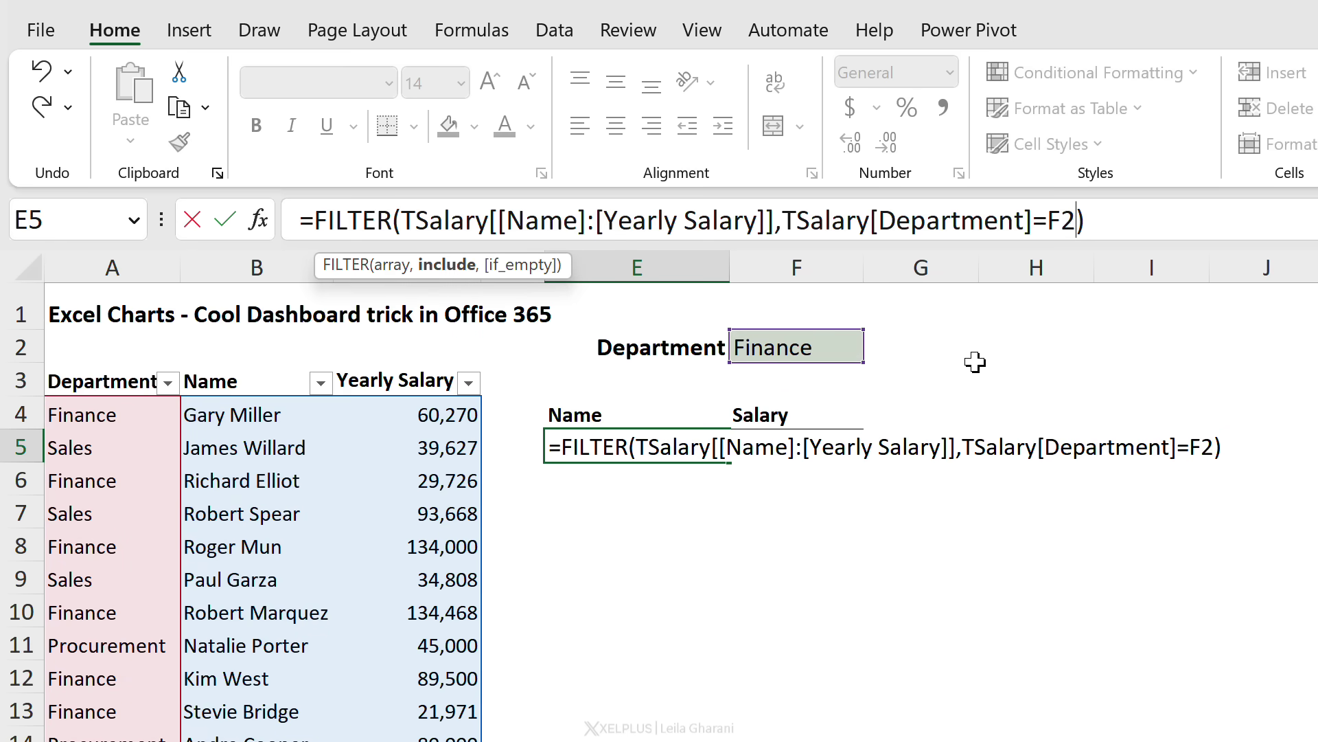
text(,)
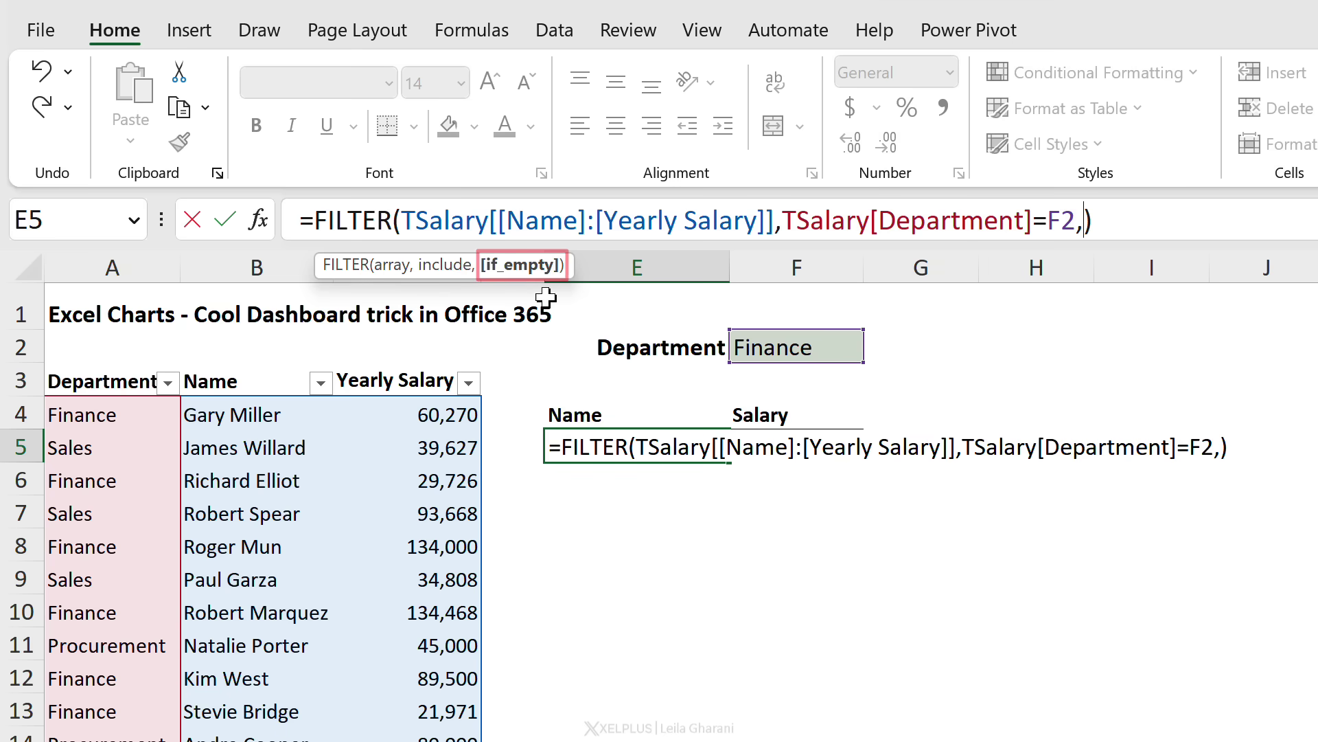
text(")
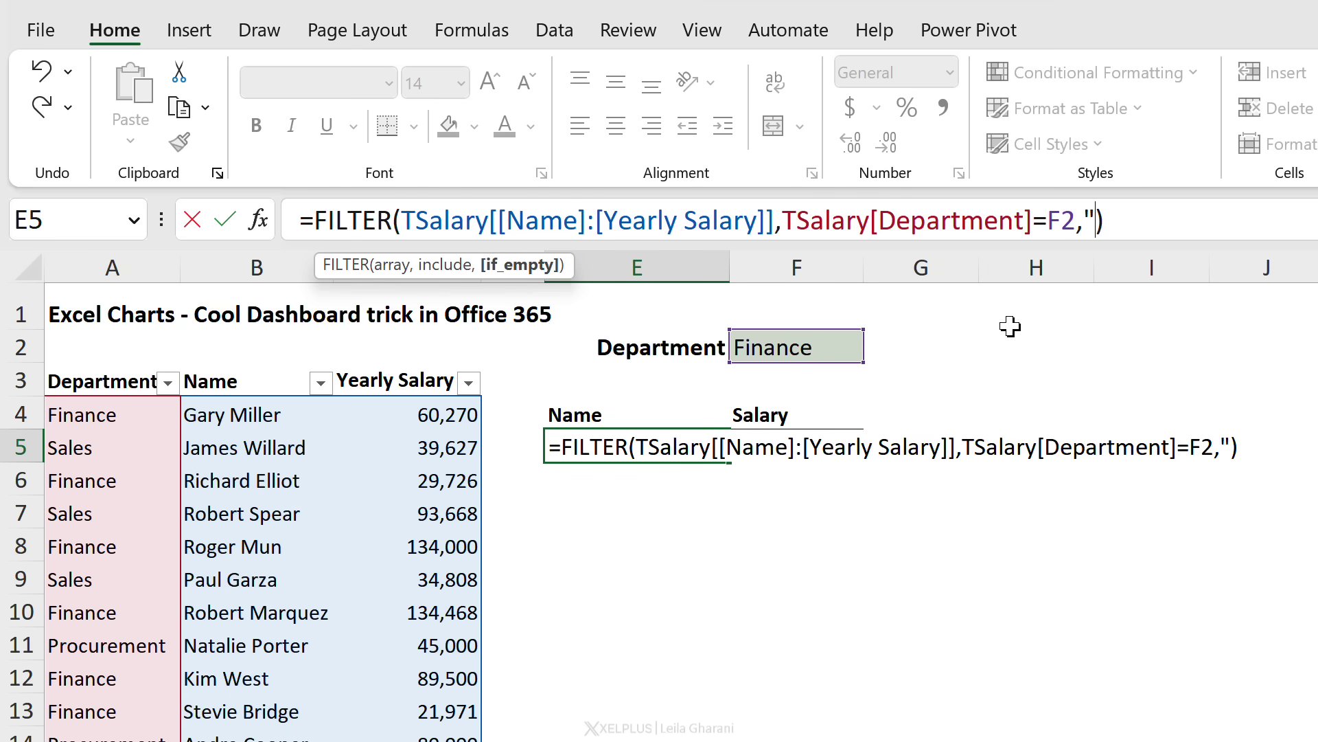
text(No one works here")
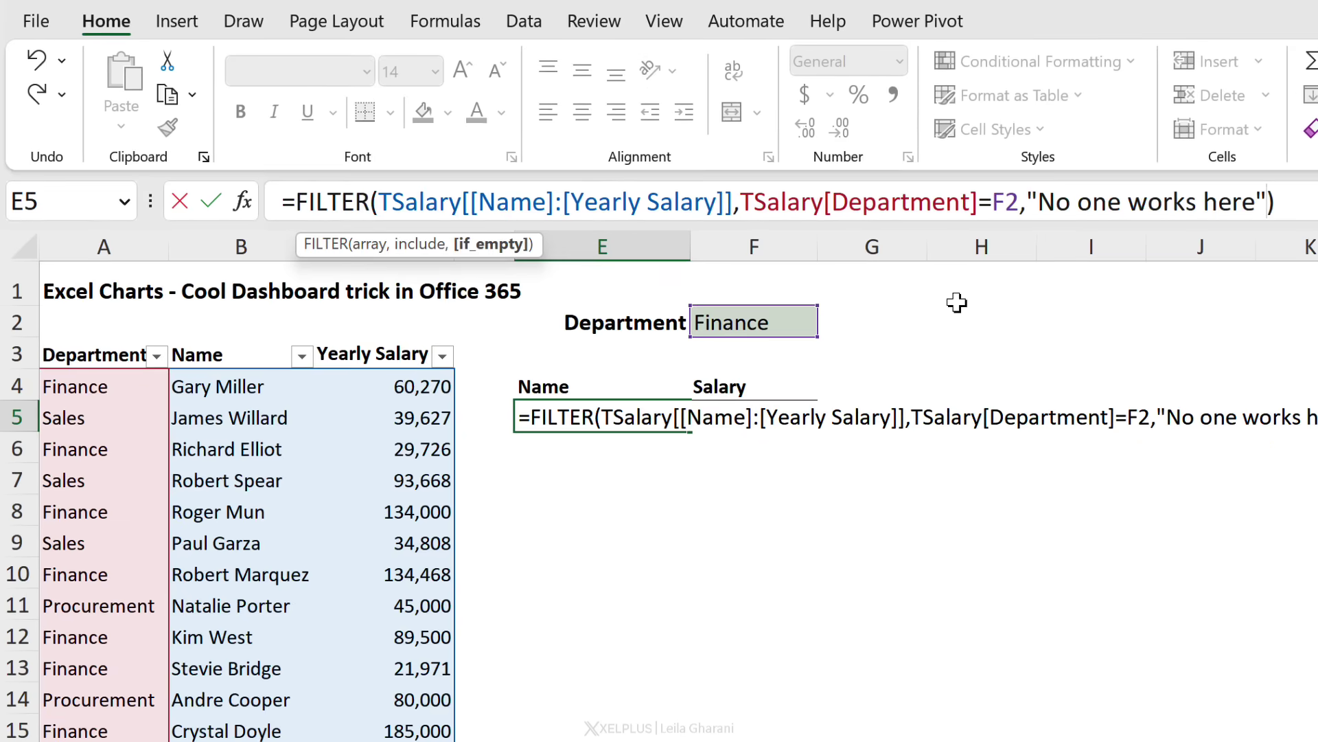
Step: Enter the FILTER formula to list Finance staff, then switch F2's Department to Sales
key(ctrl+Return)
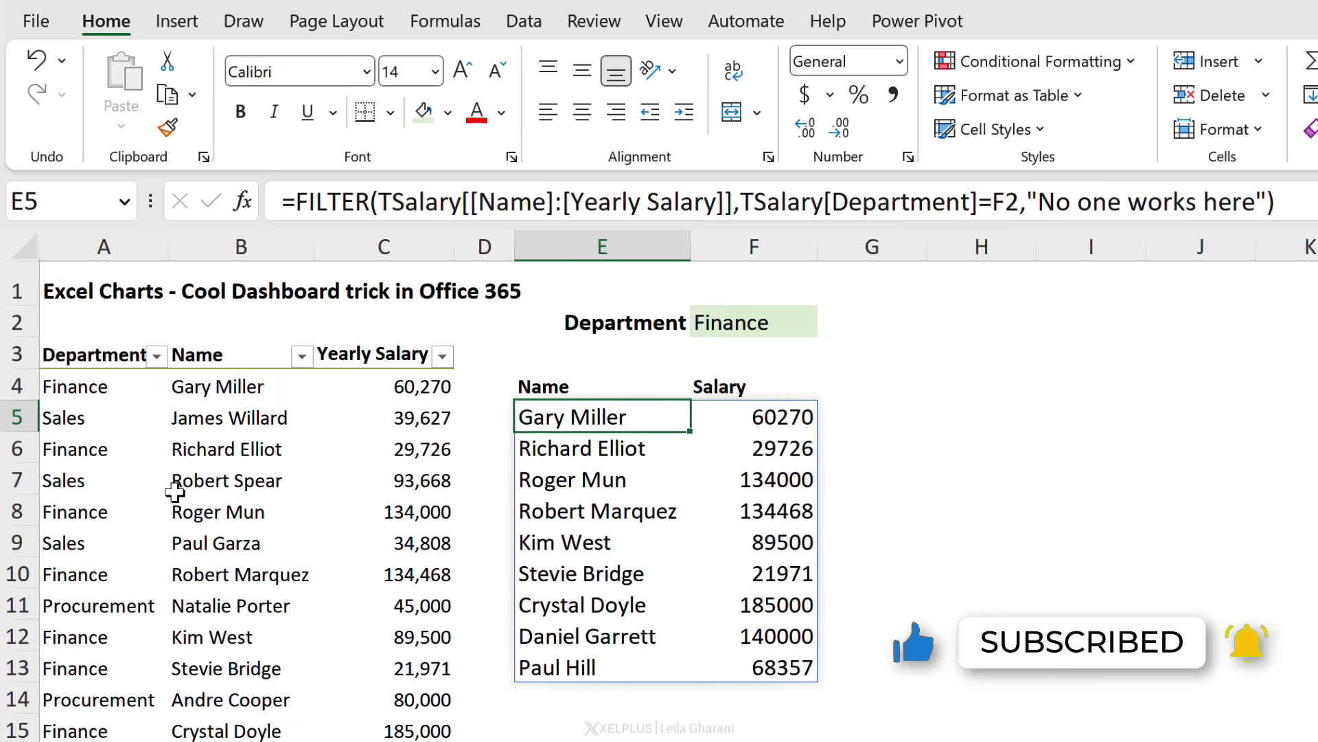
click(805, 311)
click(828, 326)
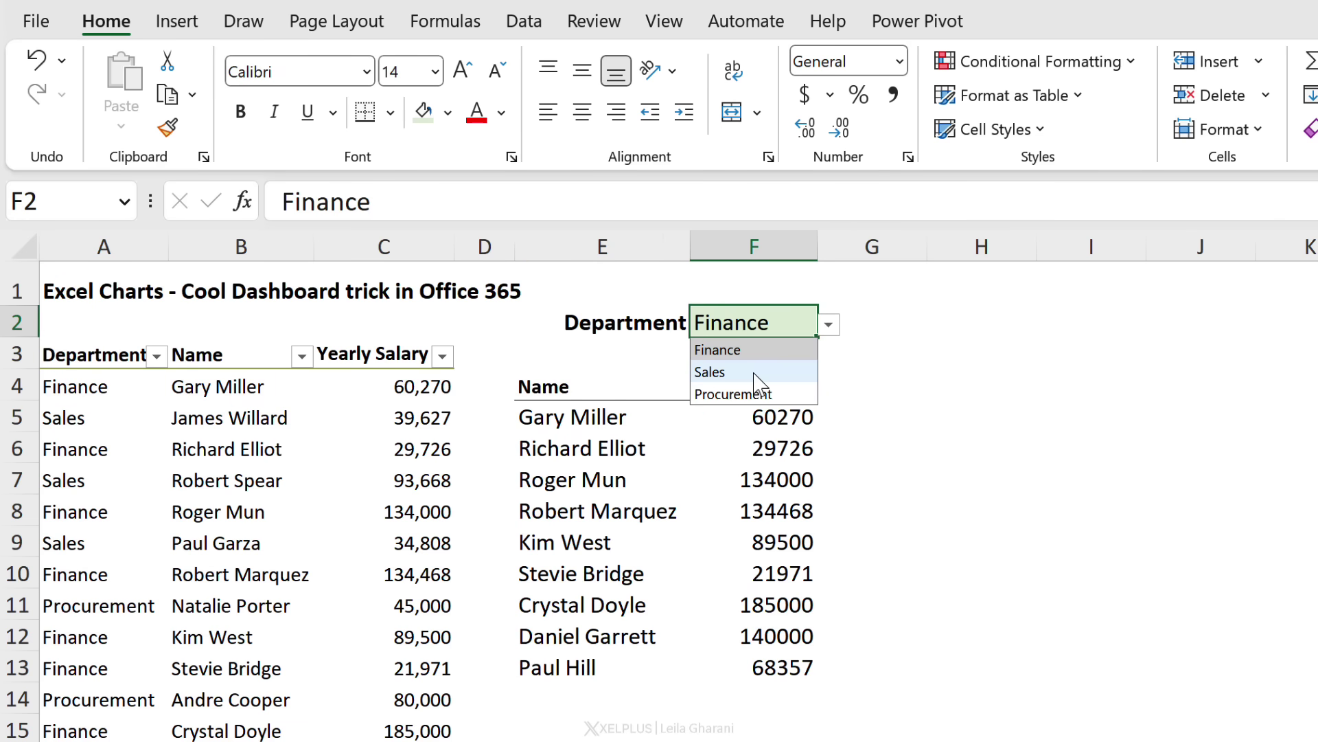
click(758, 378)
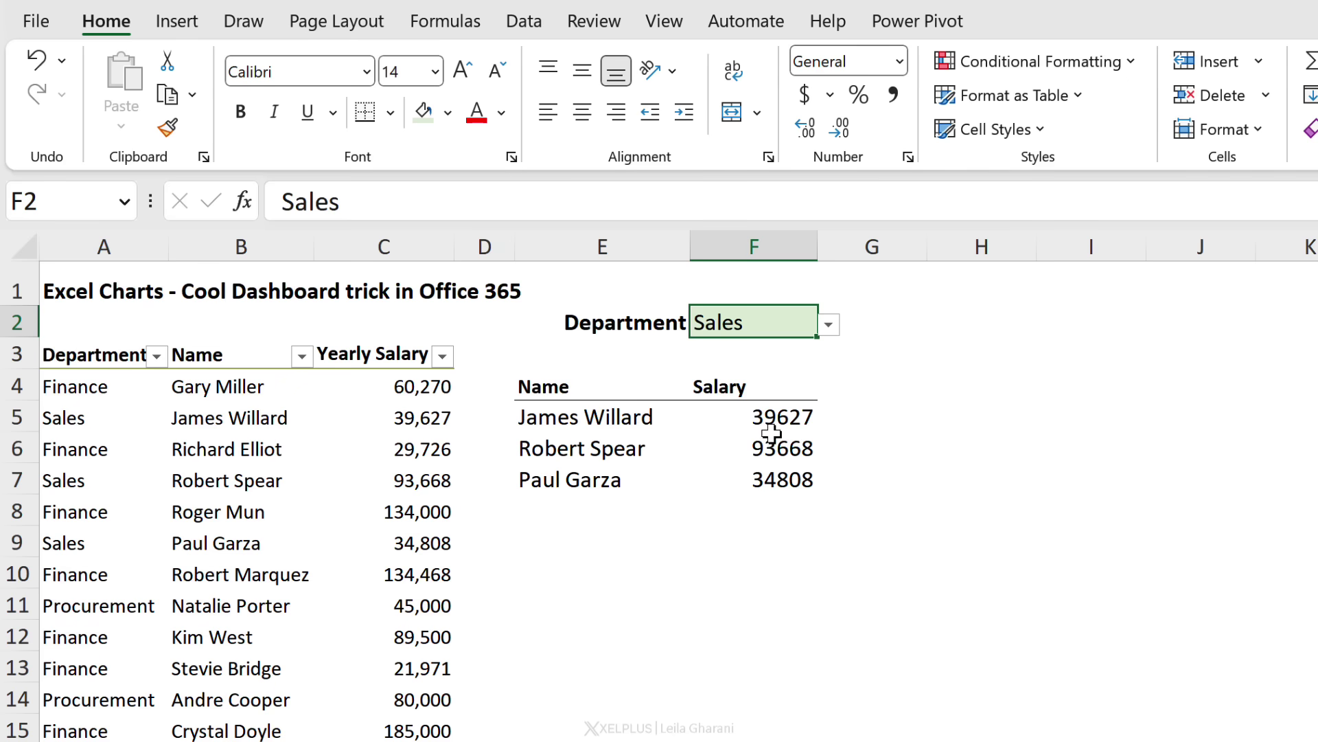
Step: Format the filtered salaries in column F as Number with 0 decimals and thousands separator
drag(769, 410, 564, 677)
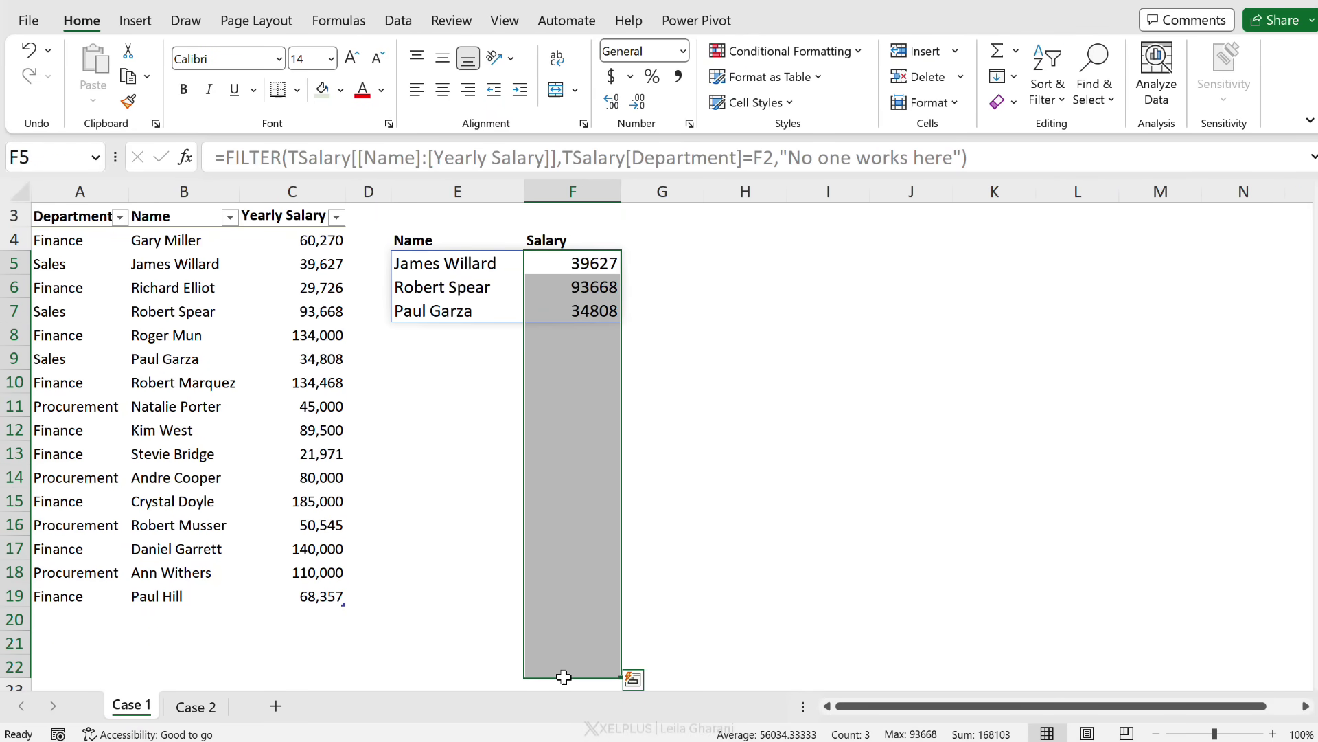
key(ctrl+1)
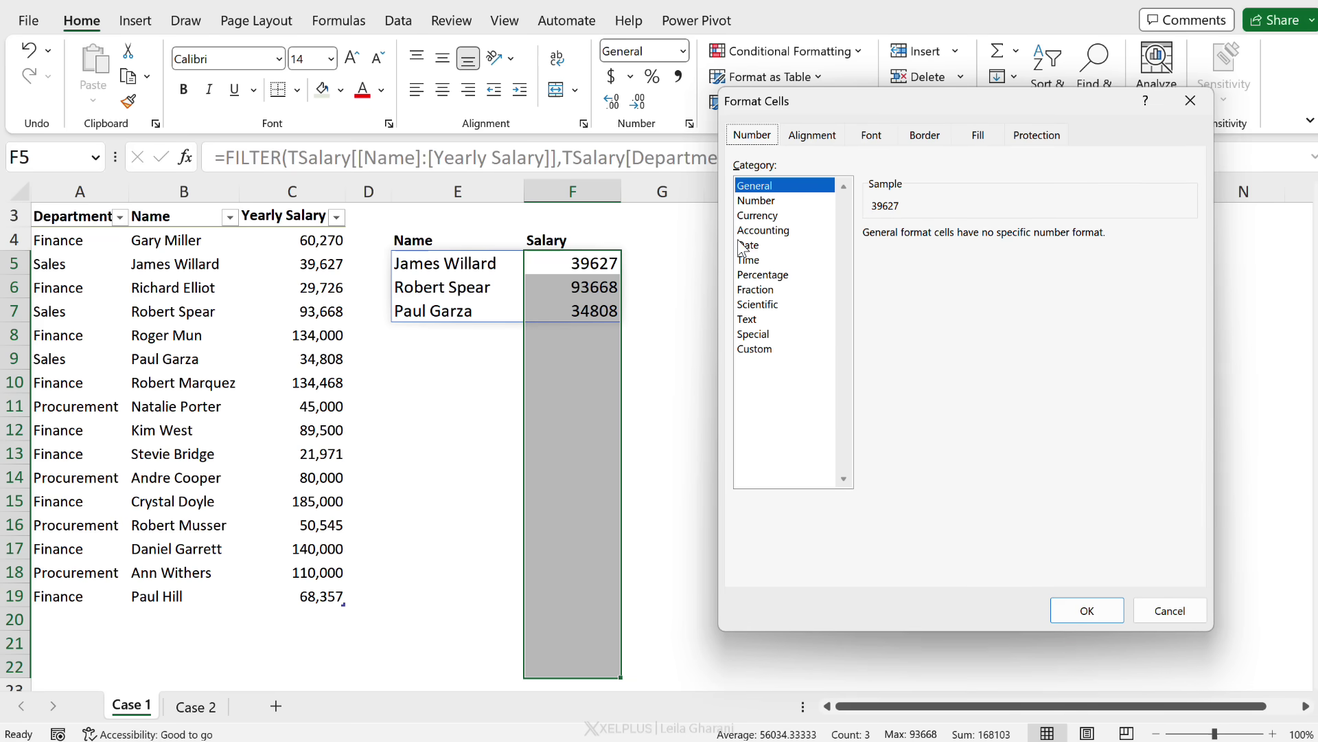
click(783, 201)
click(961, 263)
click(991, 240)
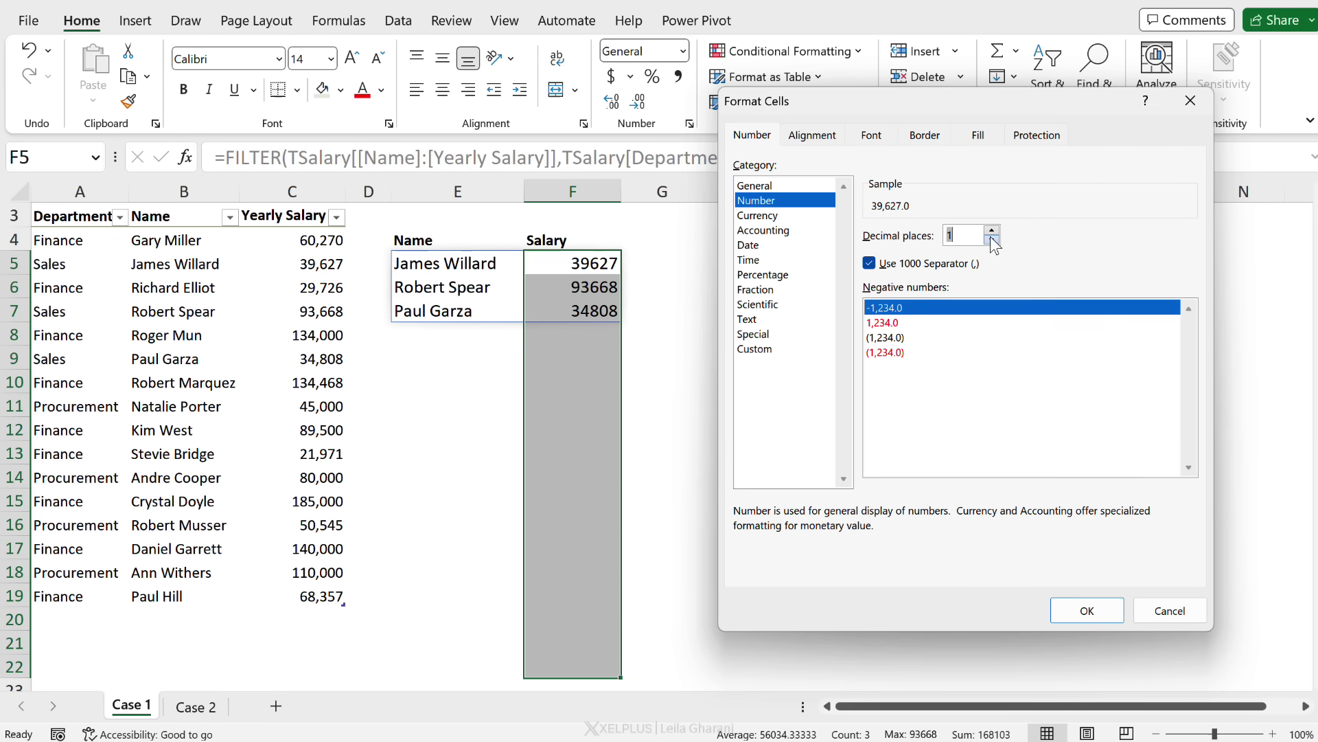
click(991, 240)
click(1087, 611)
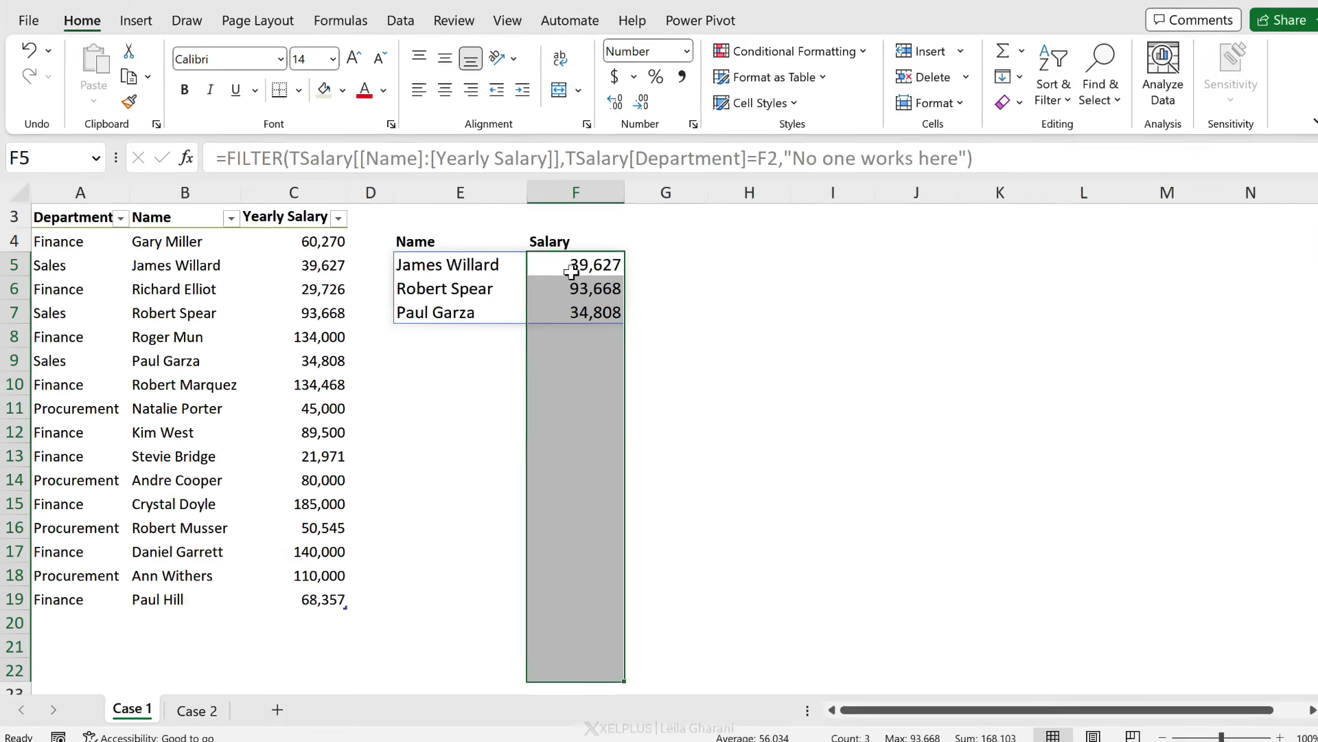
Step: Set the Department in F2 back to Finance
click(582, 284)
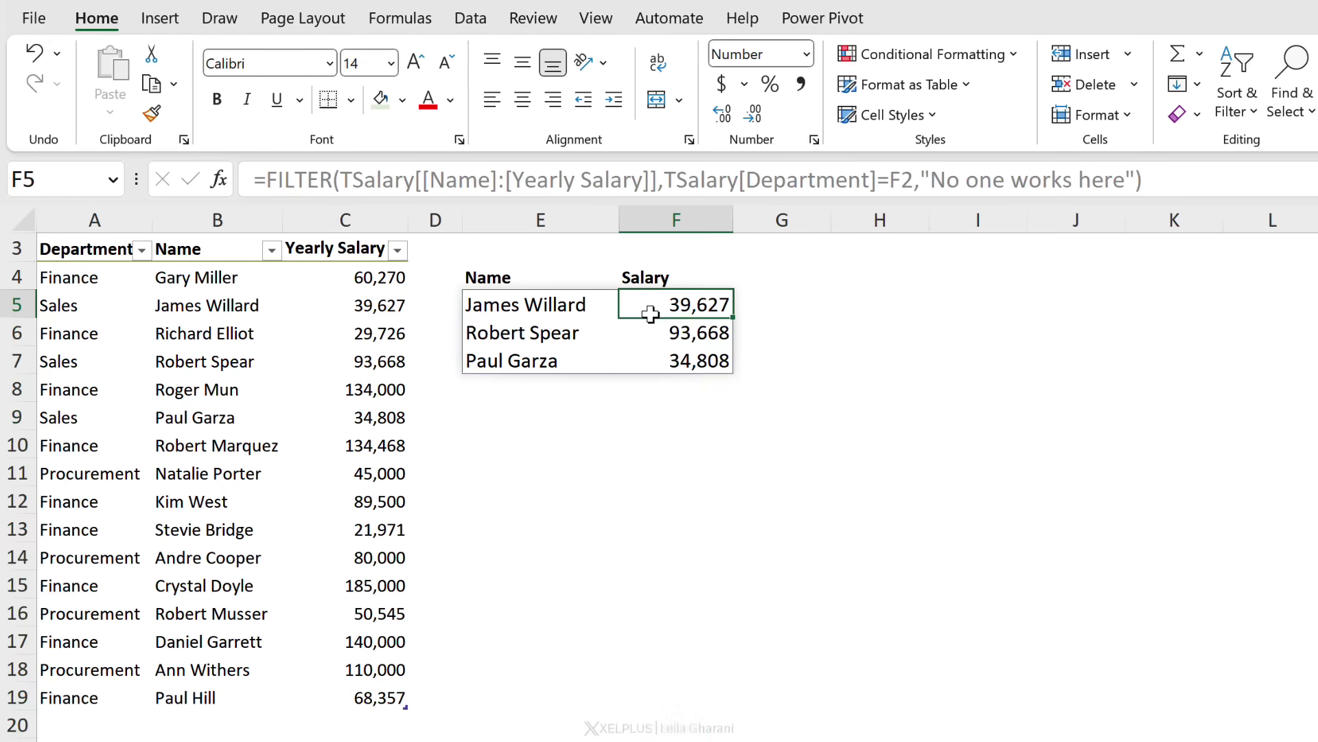
scroll(660, 395, up, 1)
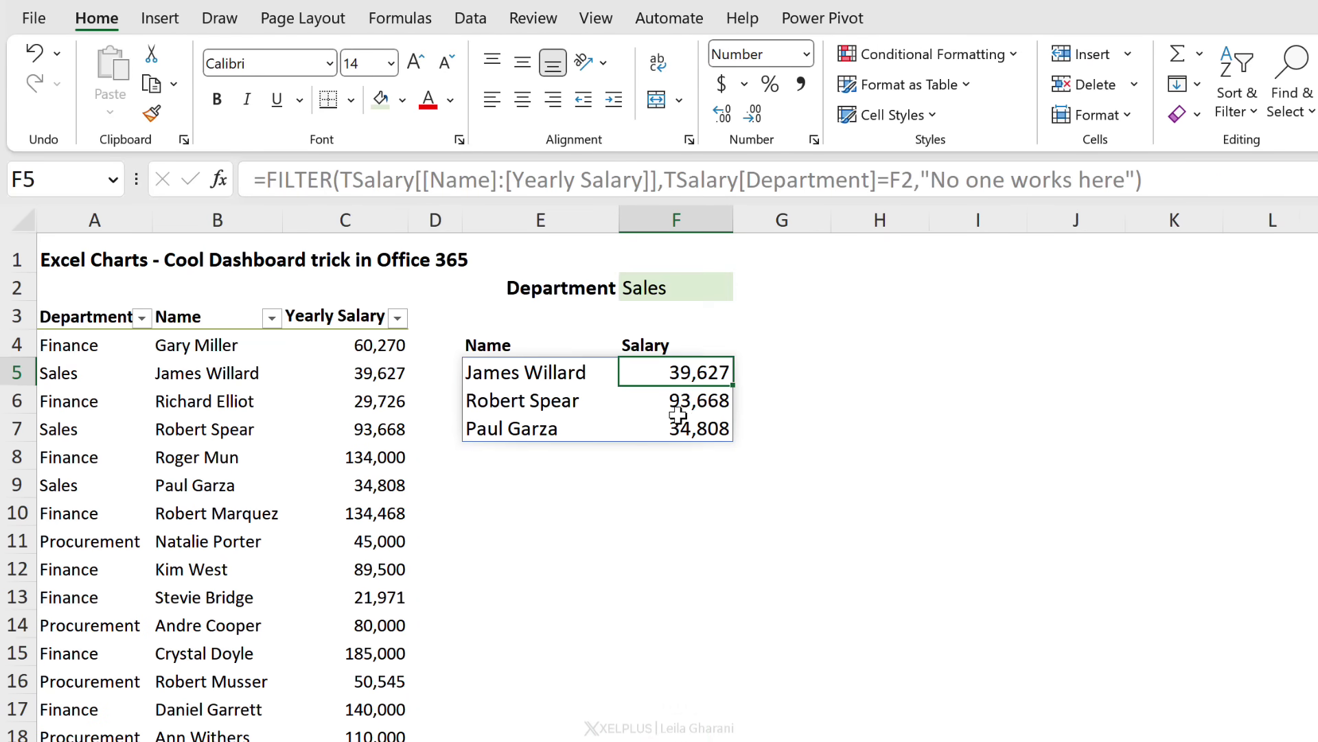
click(671, 293)
click(743, 291)
click(684, 314)
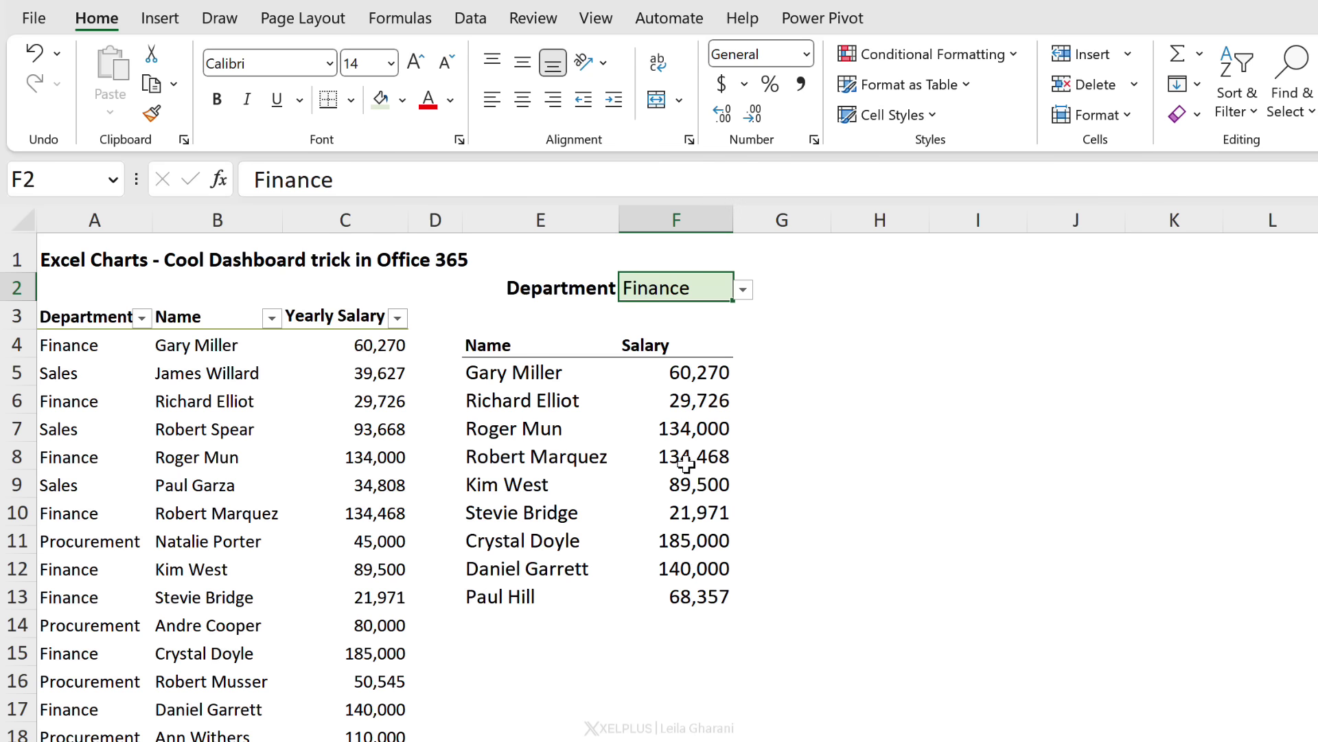
Step: Insert a clustered column chart of the filtered salaries and move it beside the list
click(532, 397)
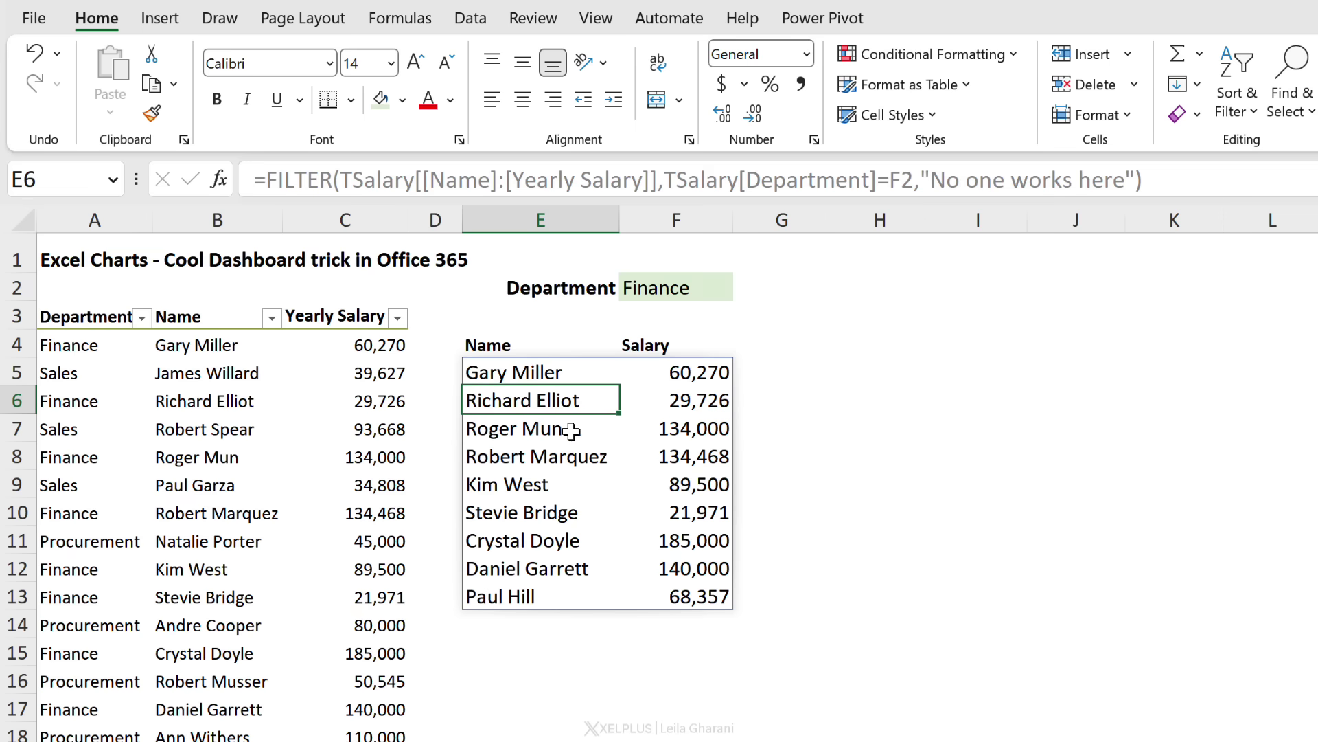
click(163, 21)
click(554, 55)
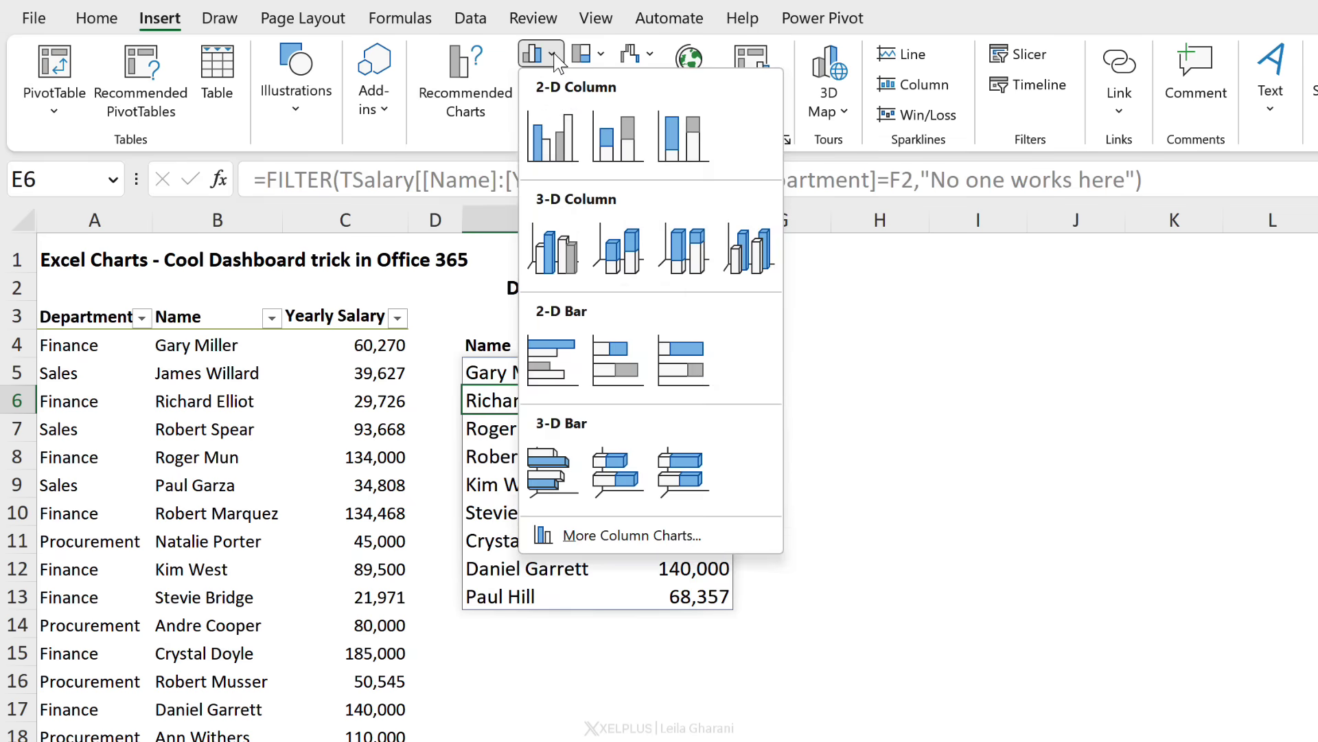
click(547, 130)
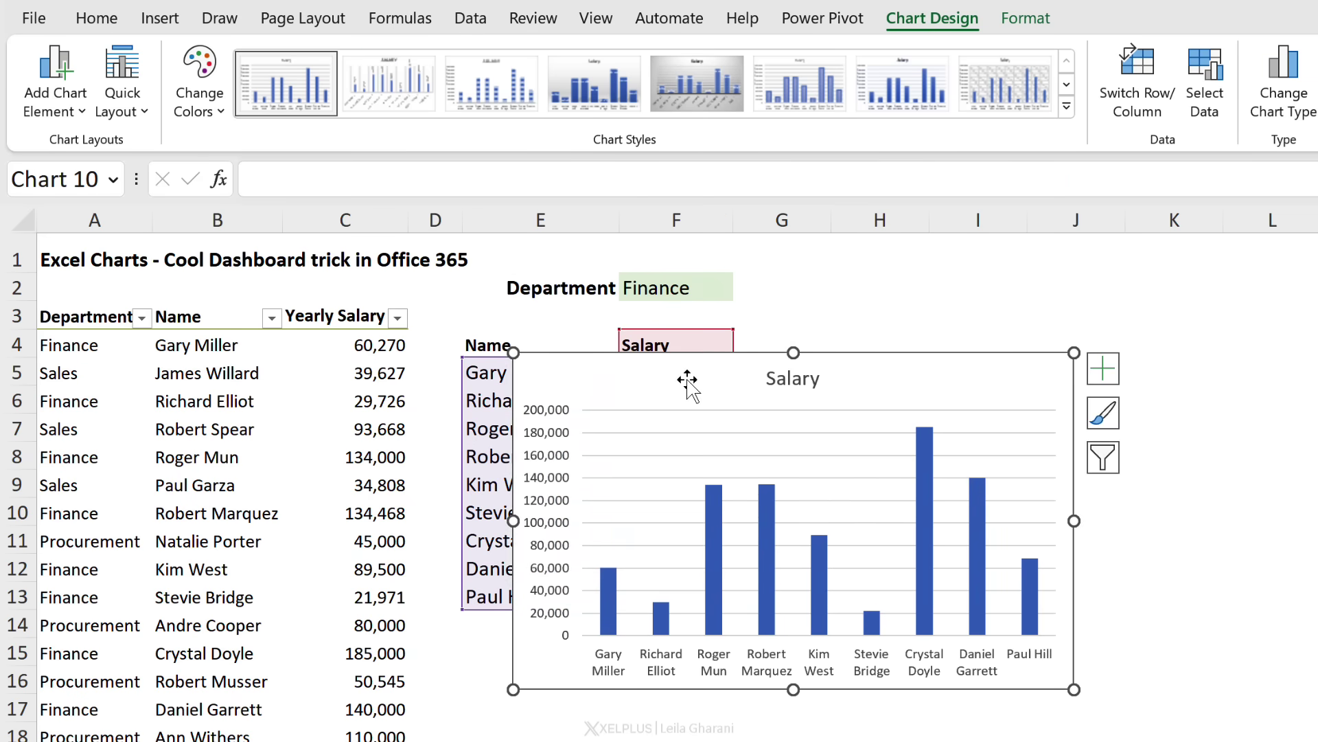
drag(686, 382, 937, 329)
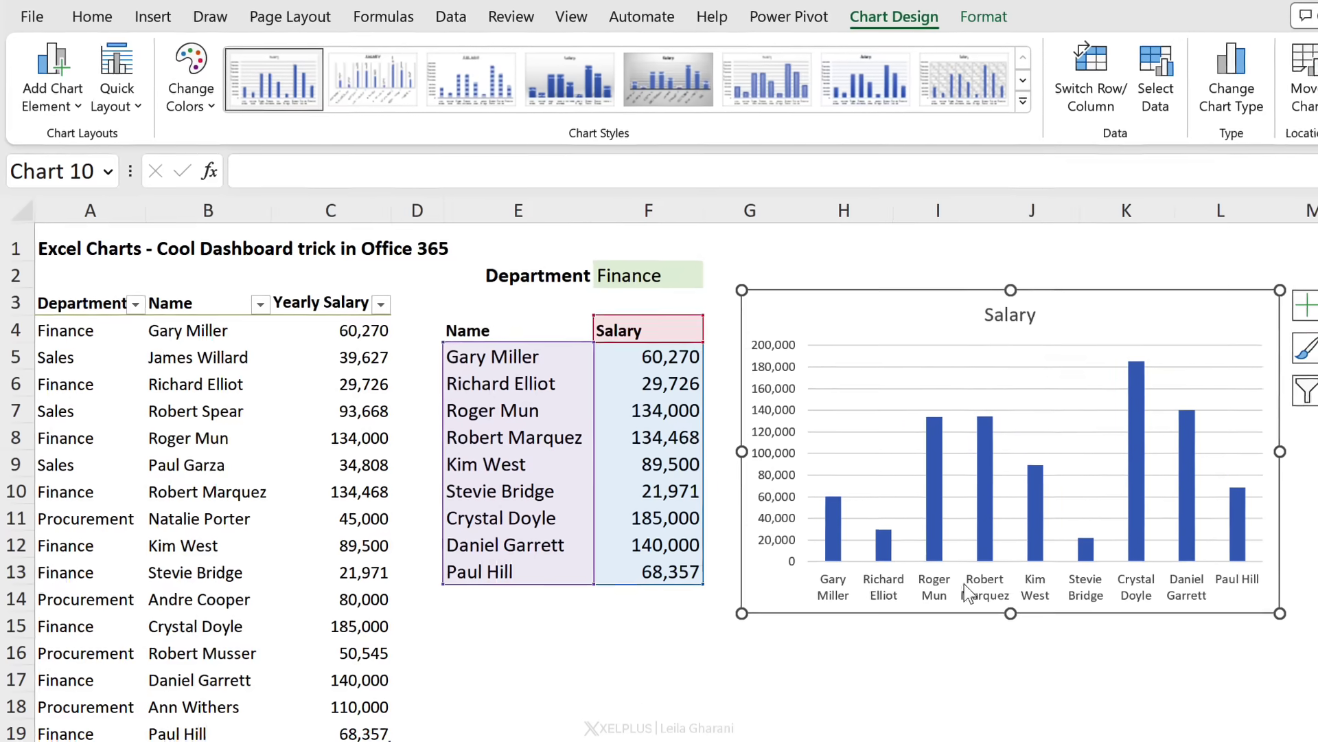
click(683, 286)
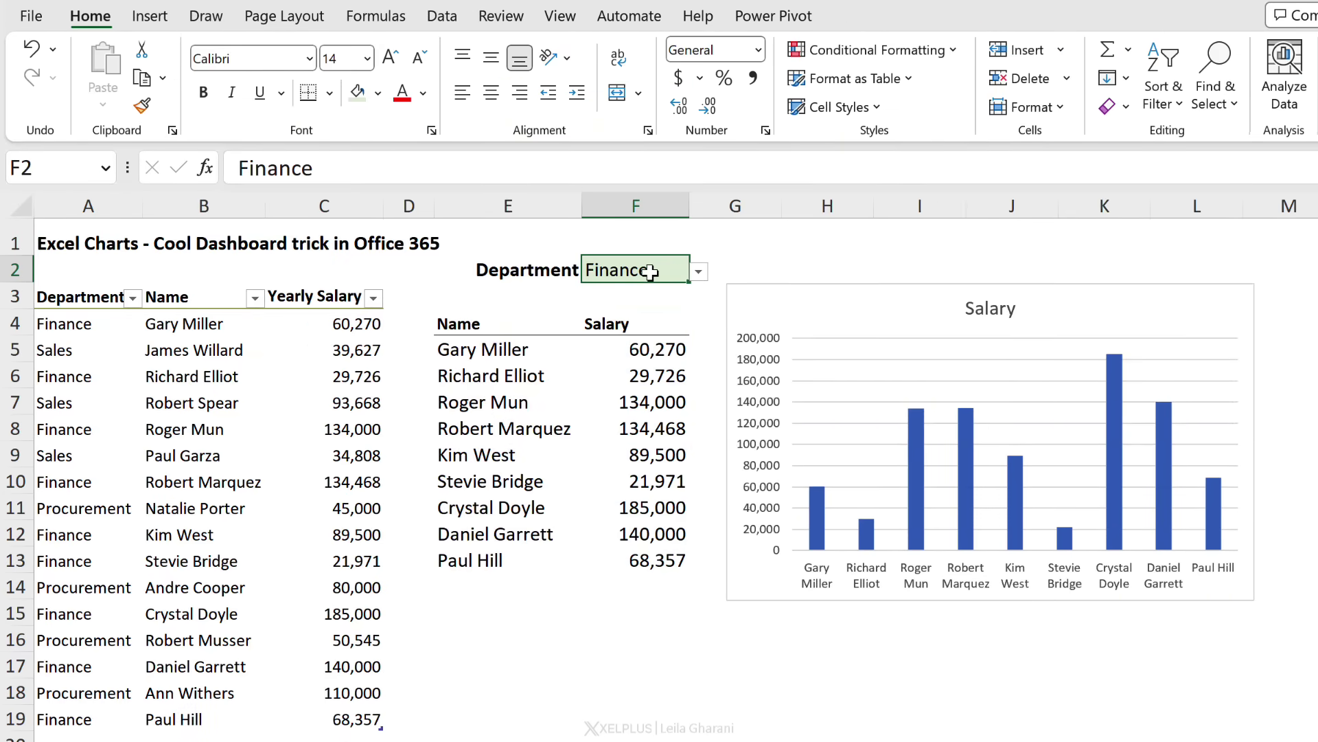
click(698, 272)
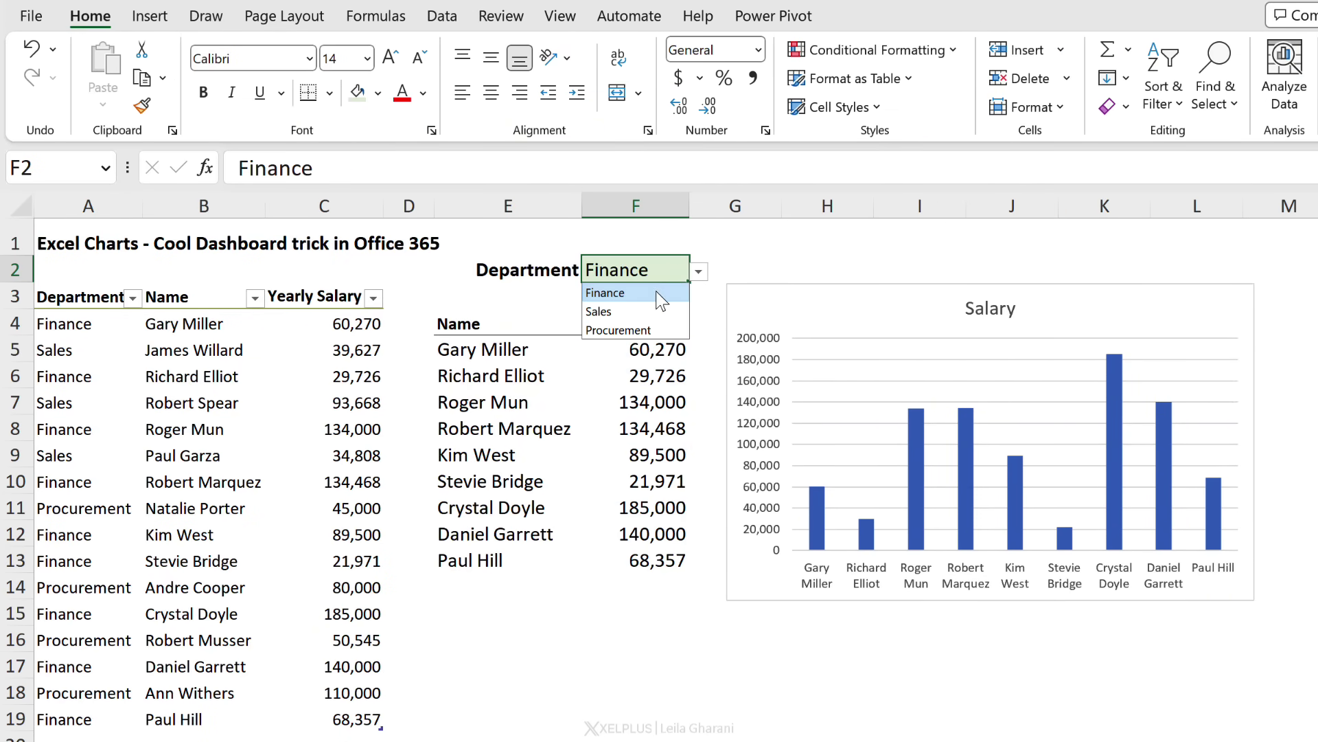
click(638, 309)
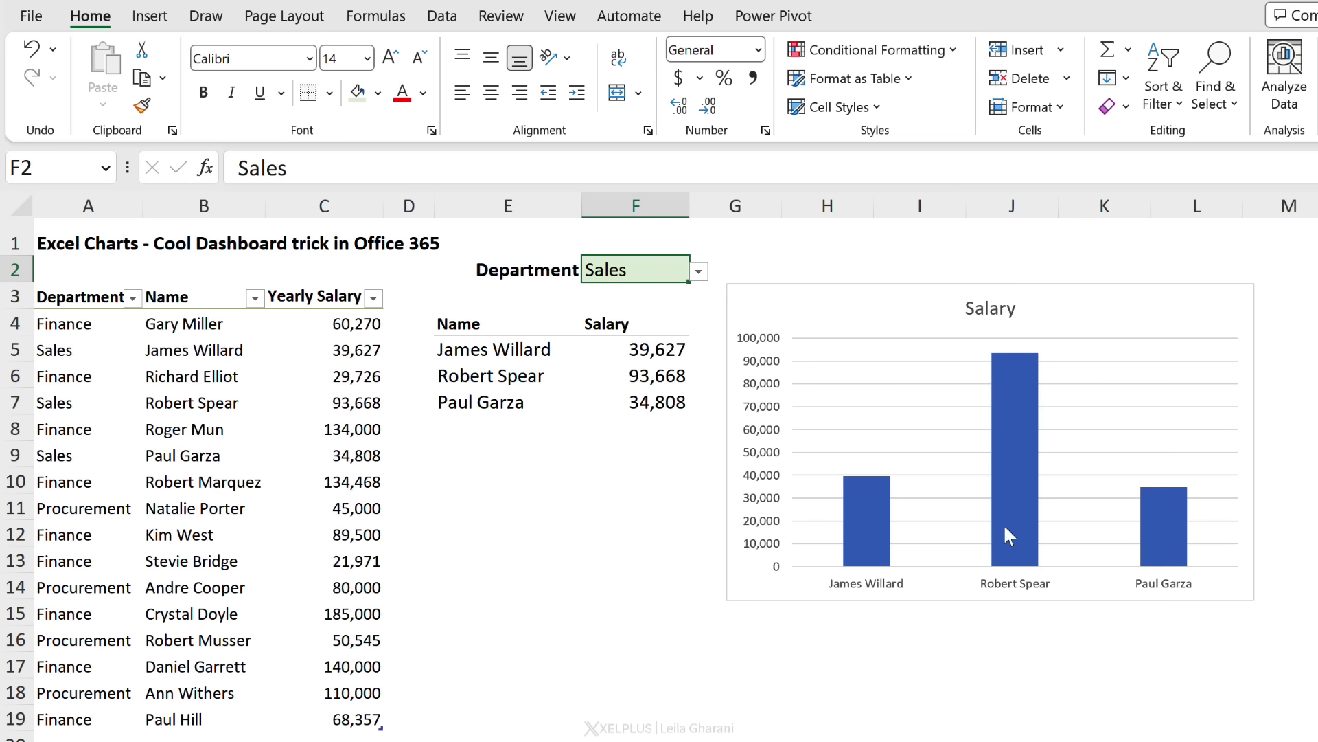
click(698, 272)
click(618, 330)
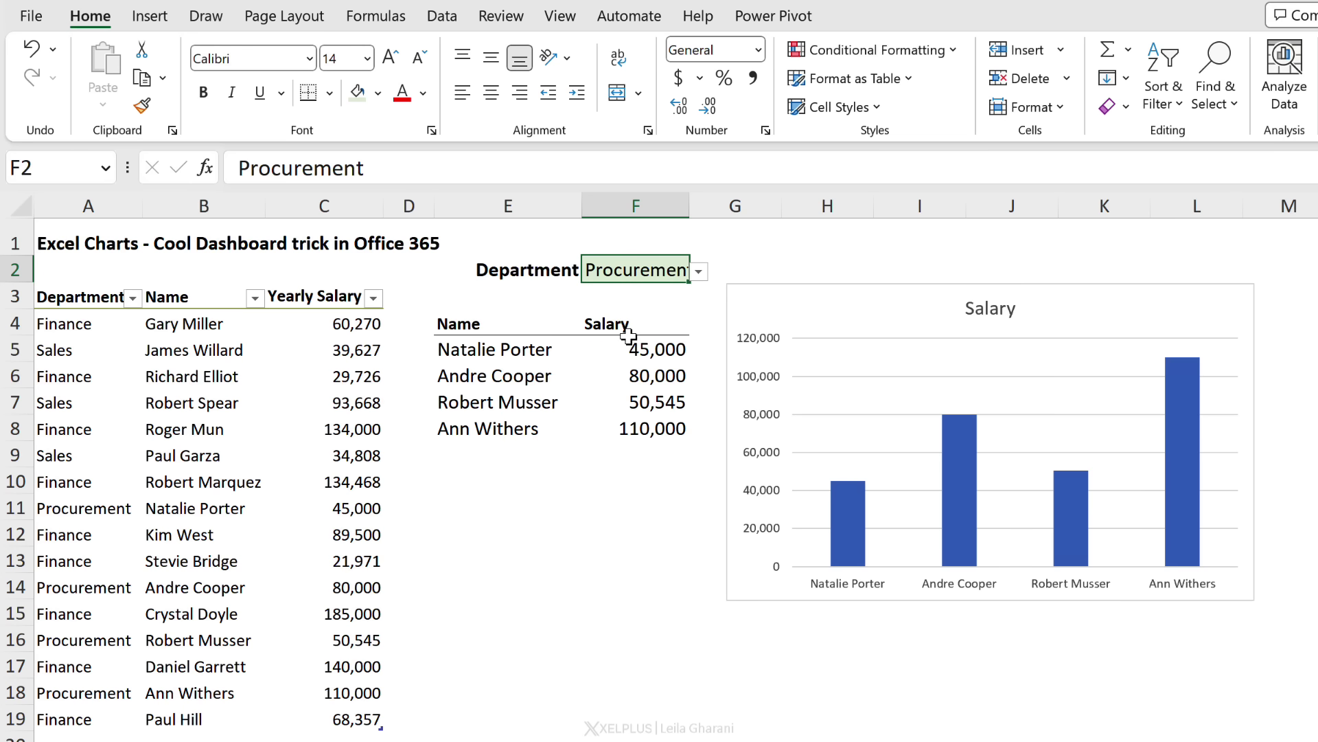
click(856, 318)
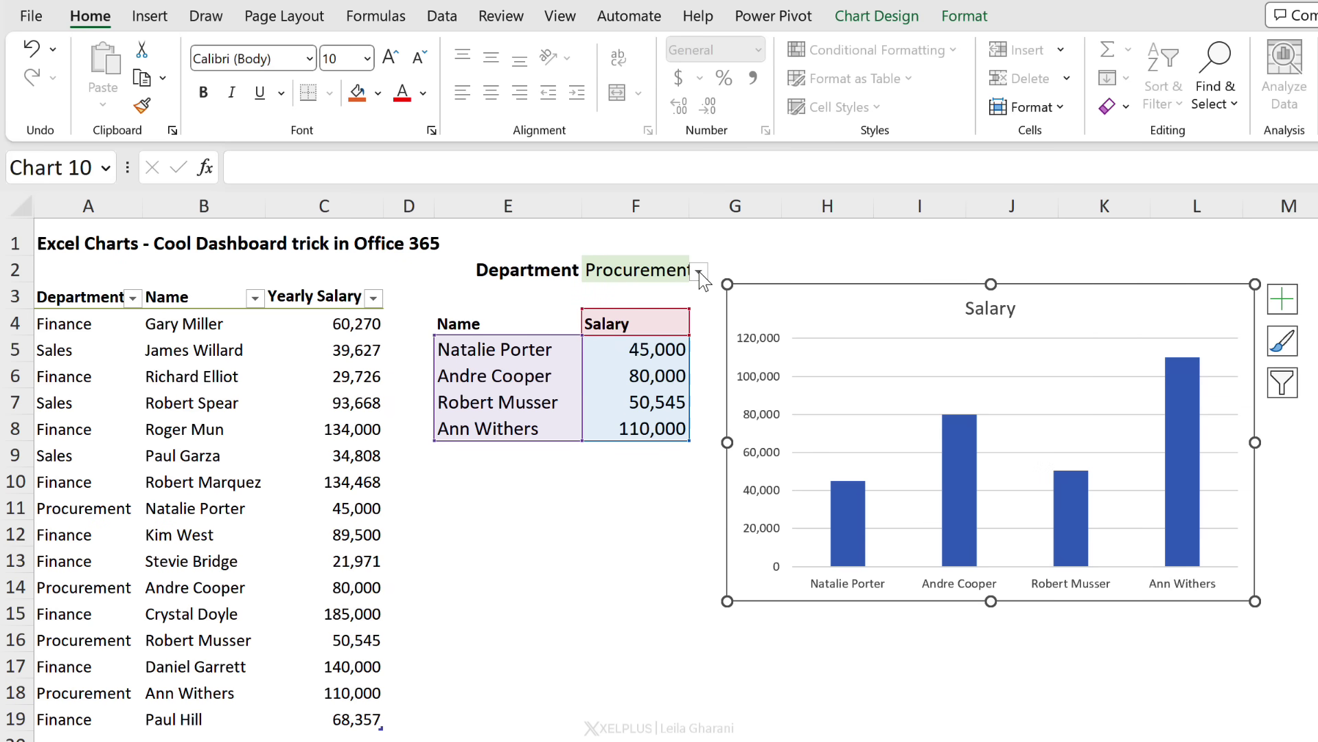
click(783, 262)
click(682, 267)
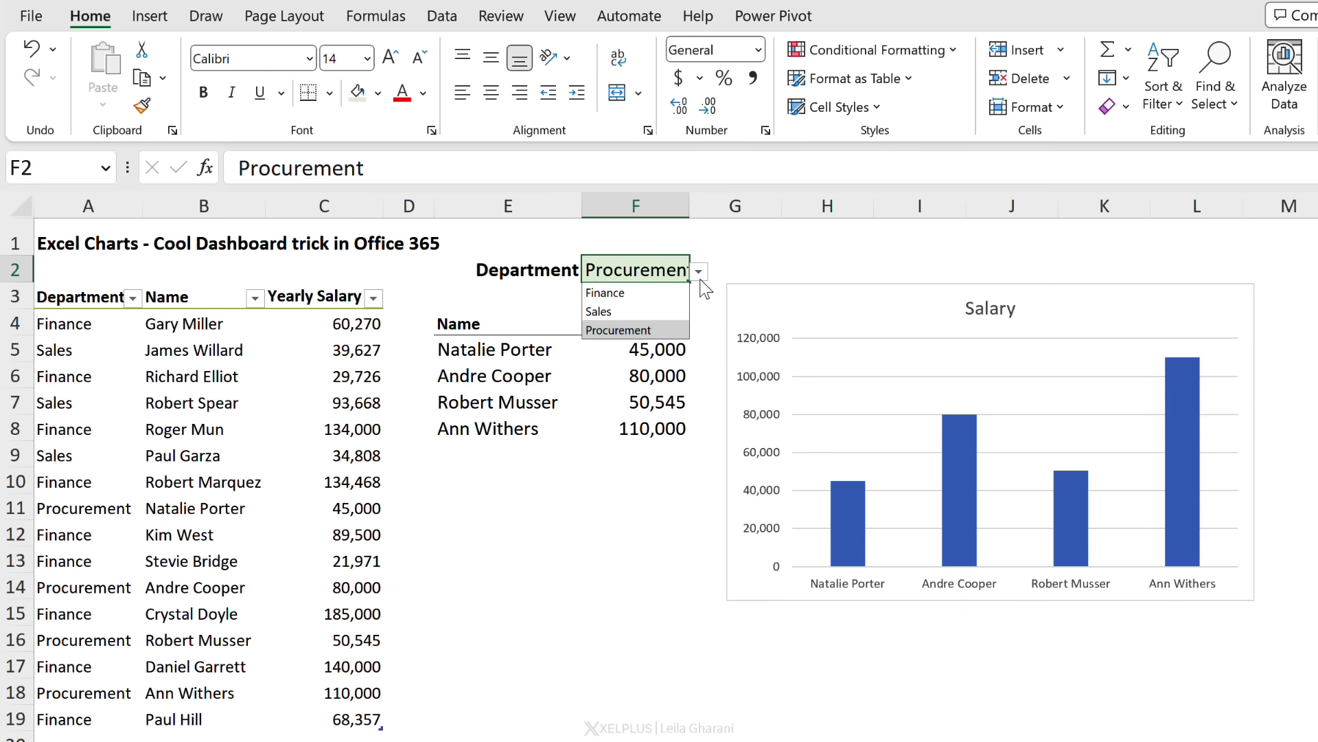
click(657, 291)
click(841, 305)
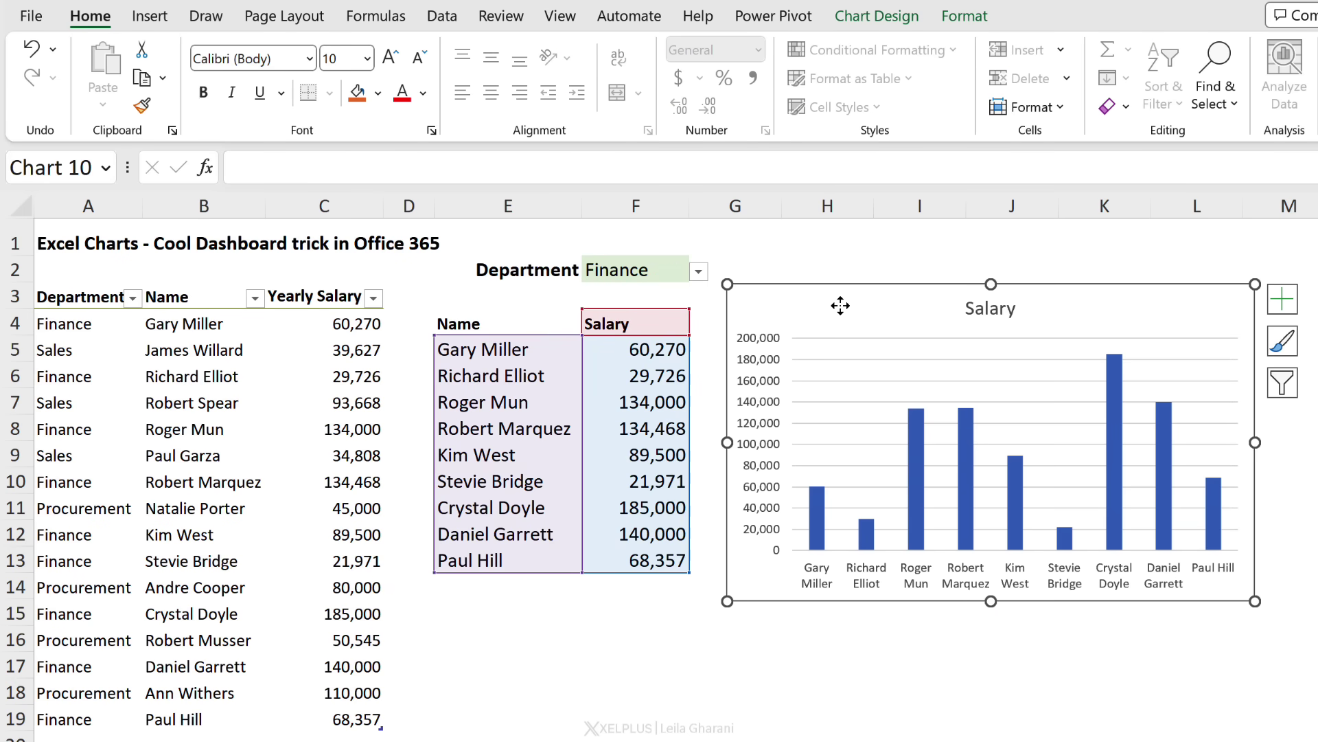
click(811, 274)
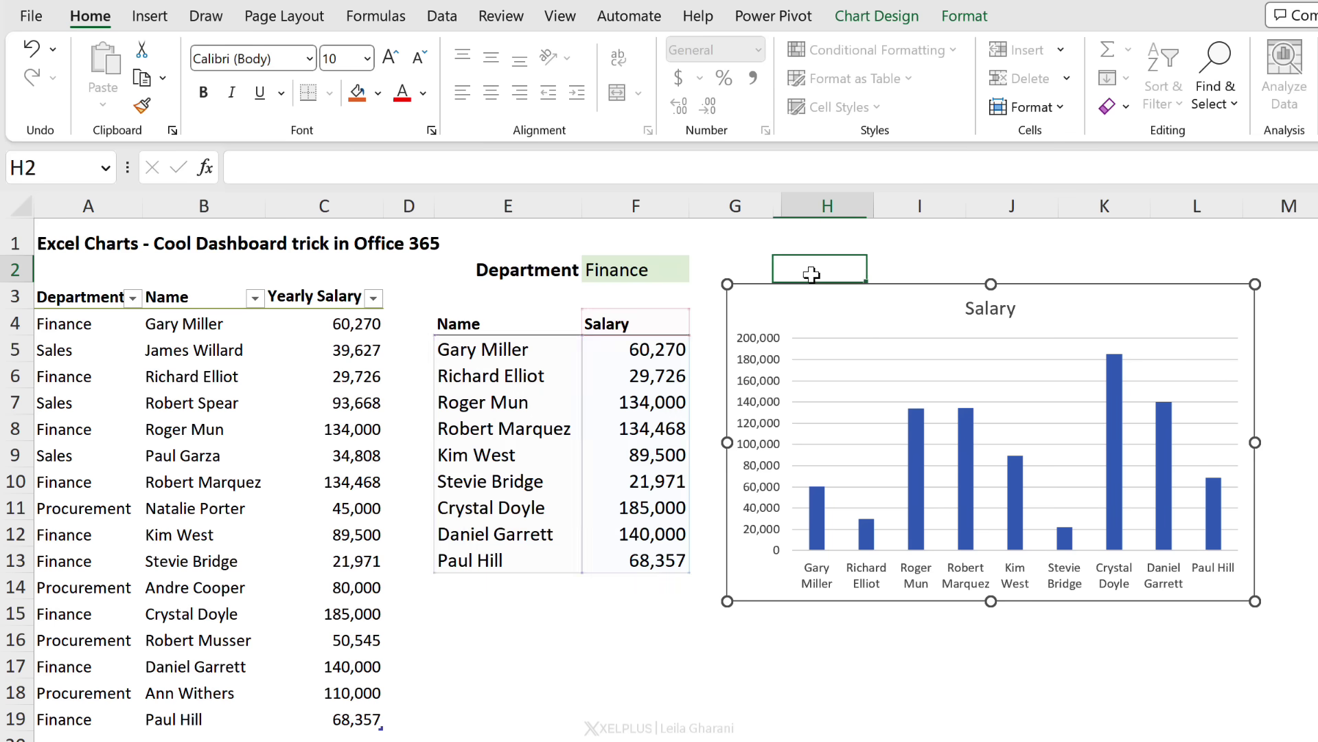
click(511, 347)
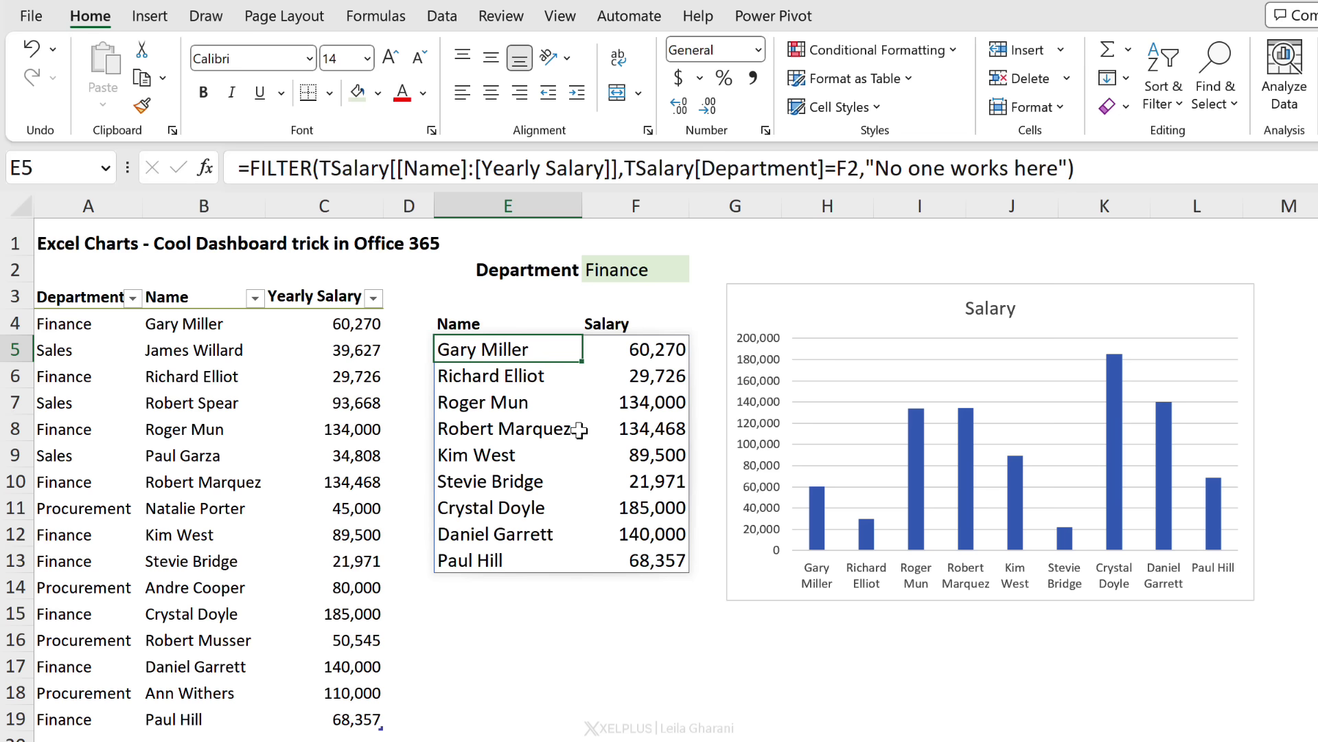
Step: Copy the Finance record in row 8 into row 20 as a new table row
click(195, 459)
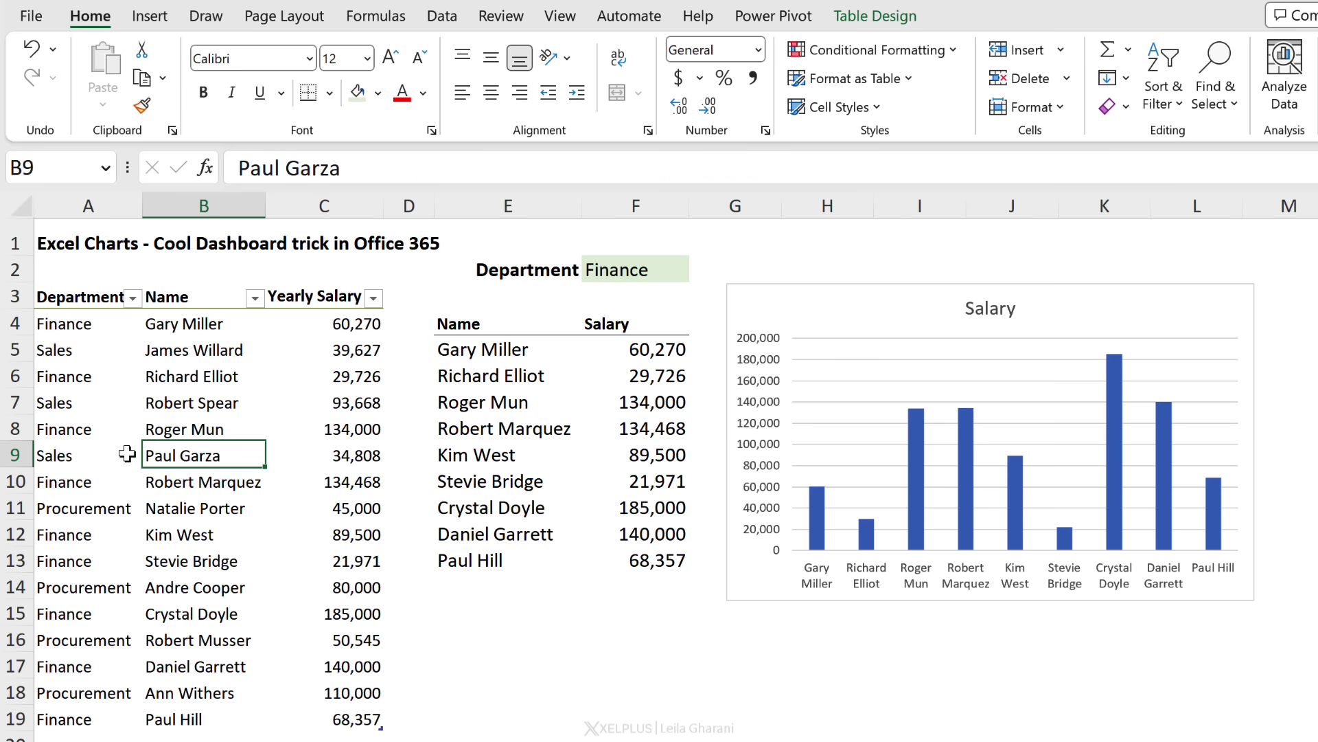
click(81, 431)
drag(81, 431, 286, 427)
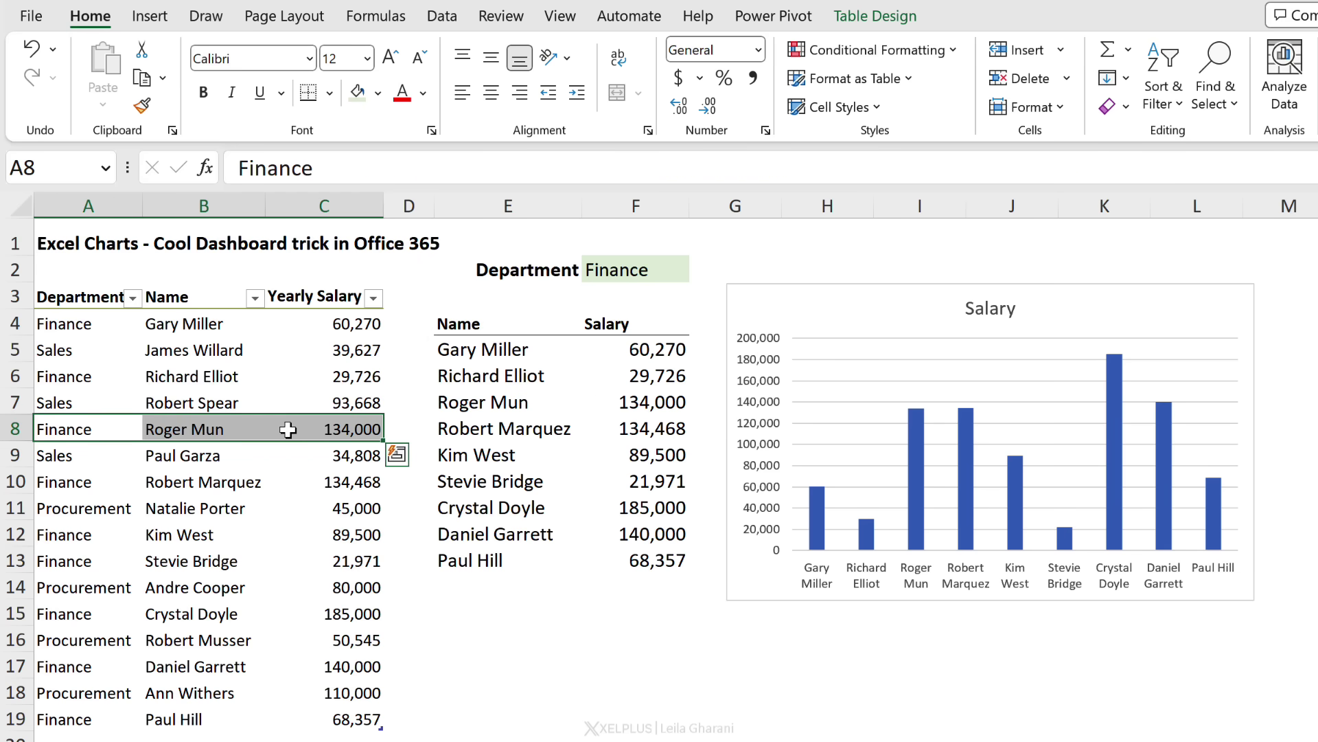
key(ctrl+c)
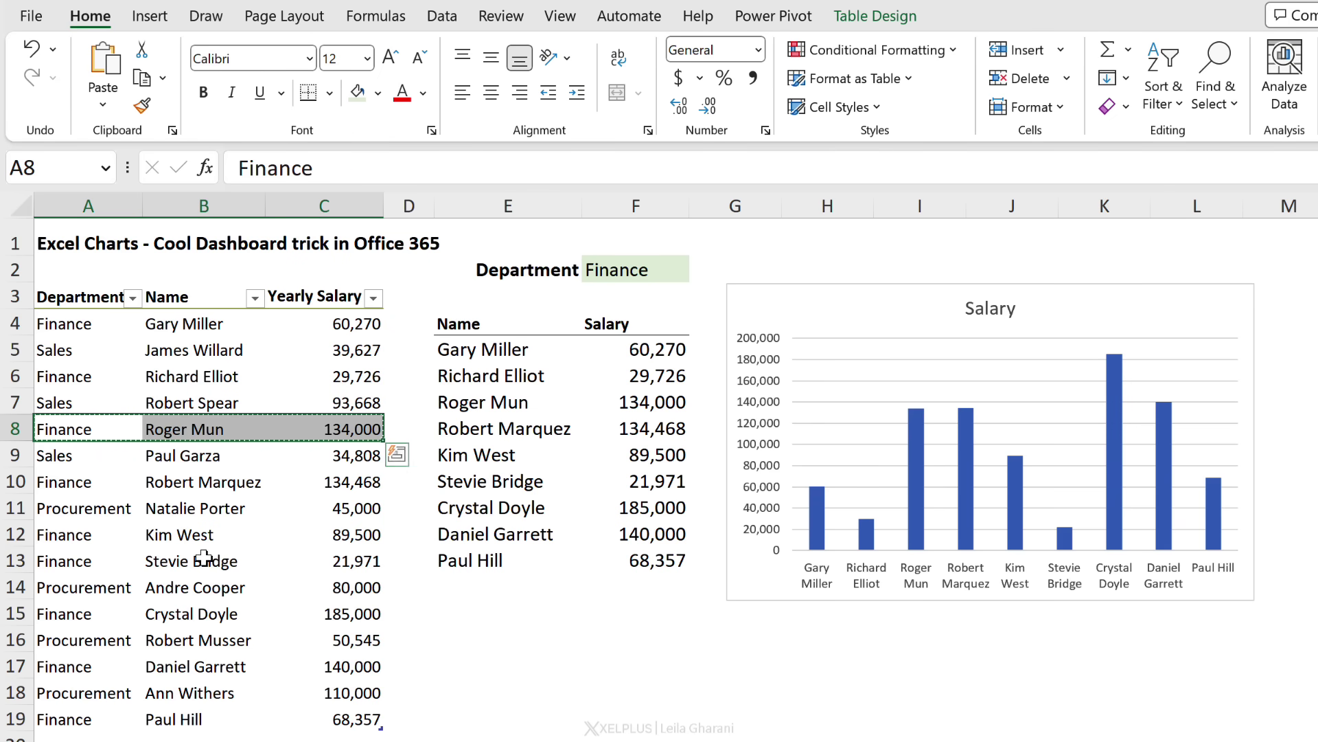
scroll(206, 557, down, 2)
click(97, 584)
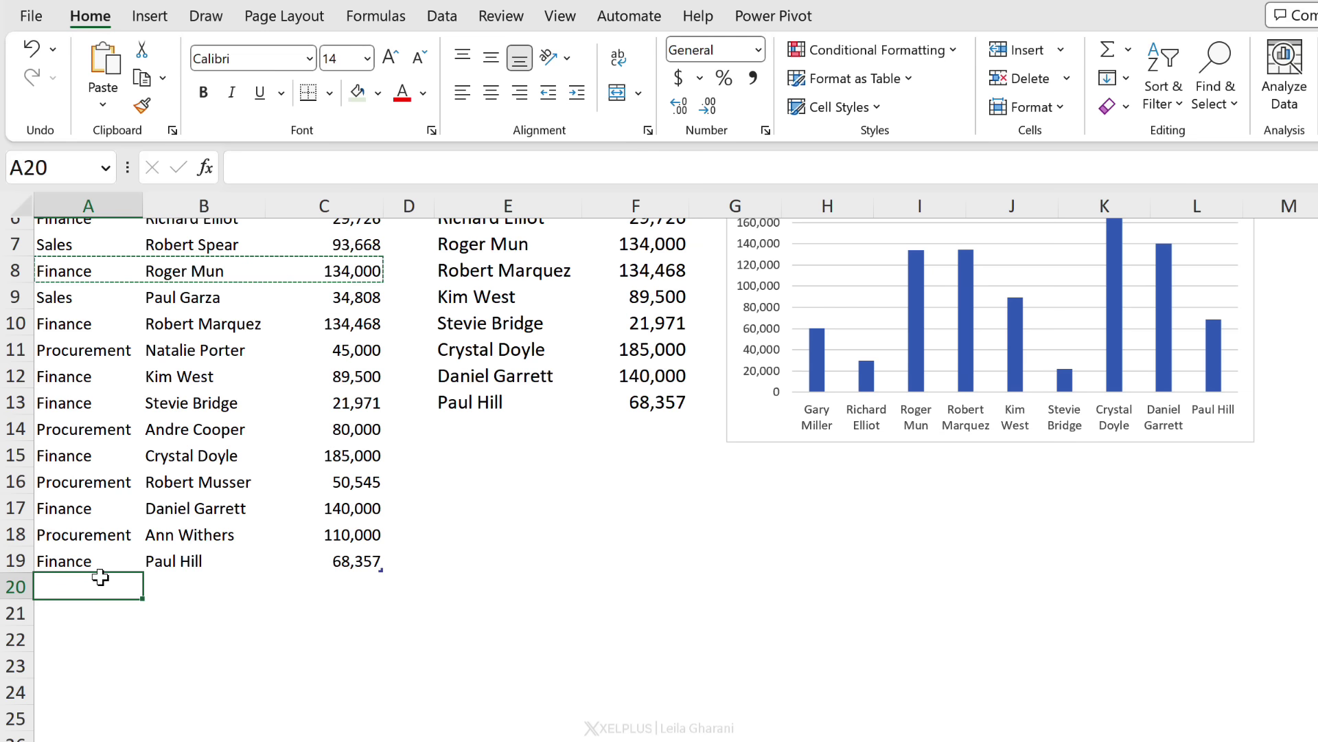
key(ctrl+v)
Step: Replace the pasted name in B20 with the new employee's name
click(215, 585)
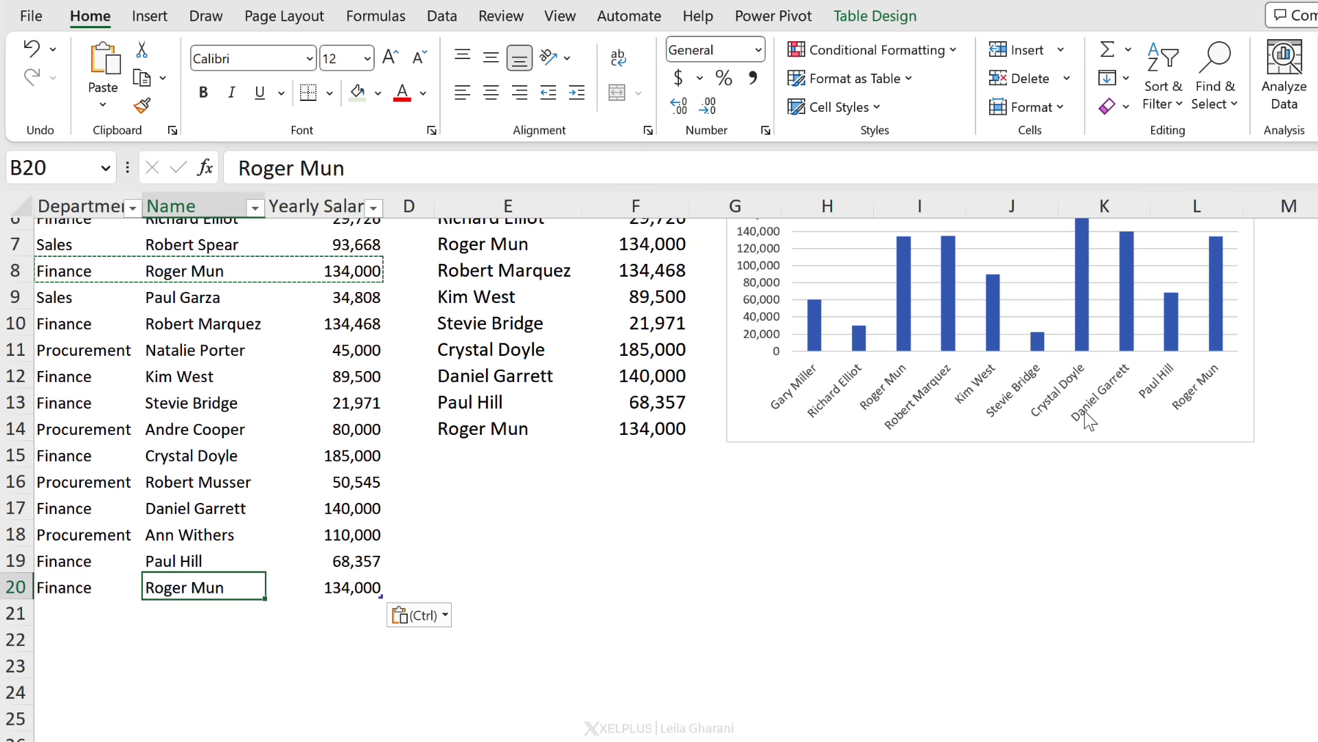
text(Lilli)
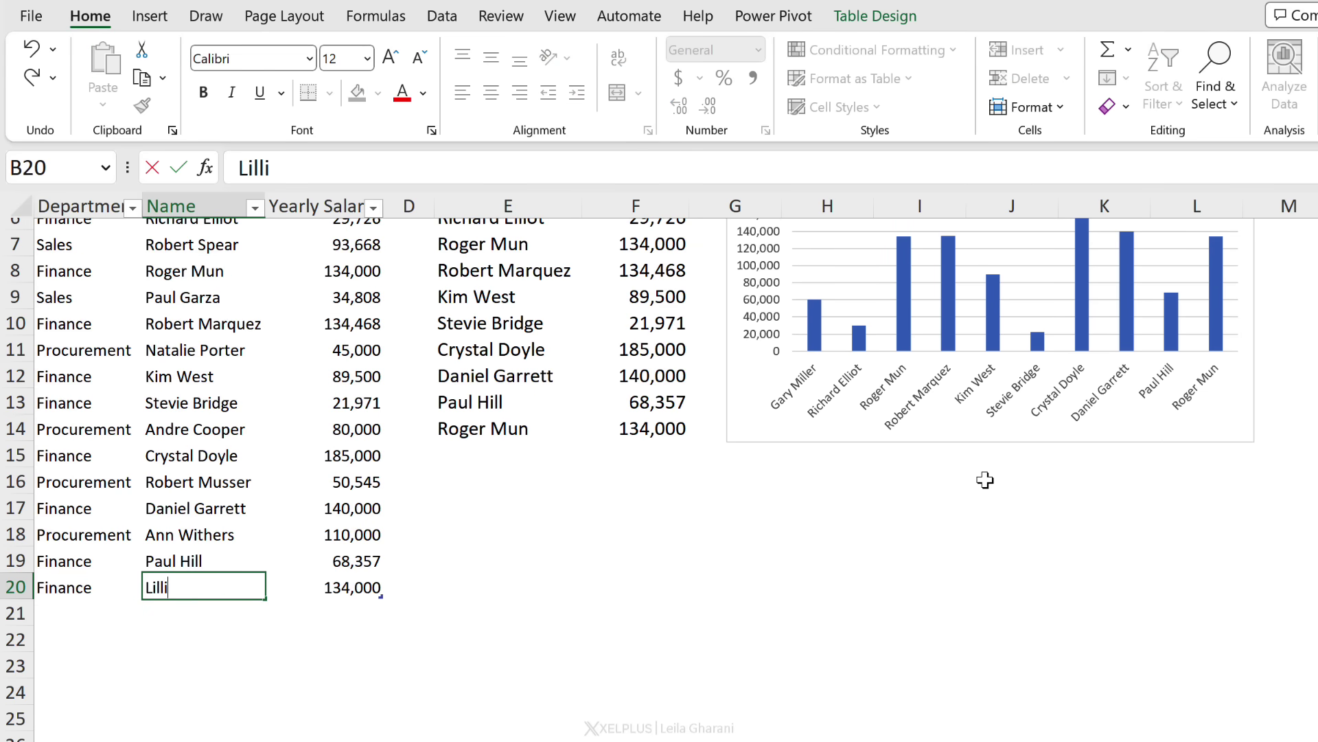
key(ctrl+Return)
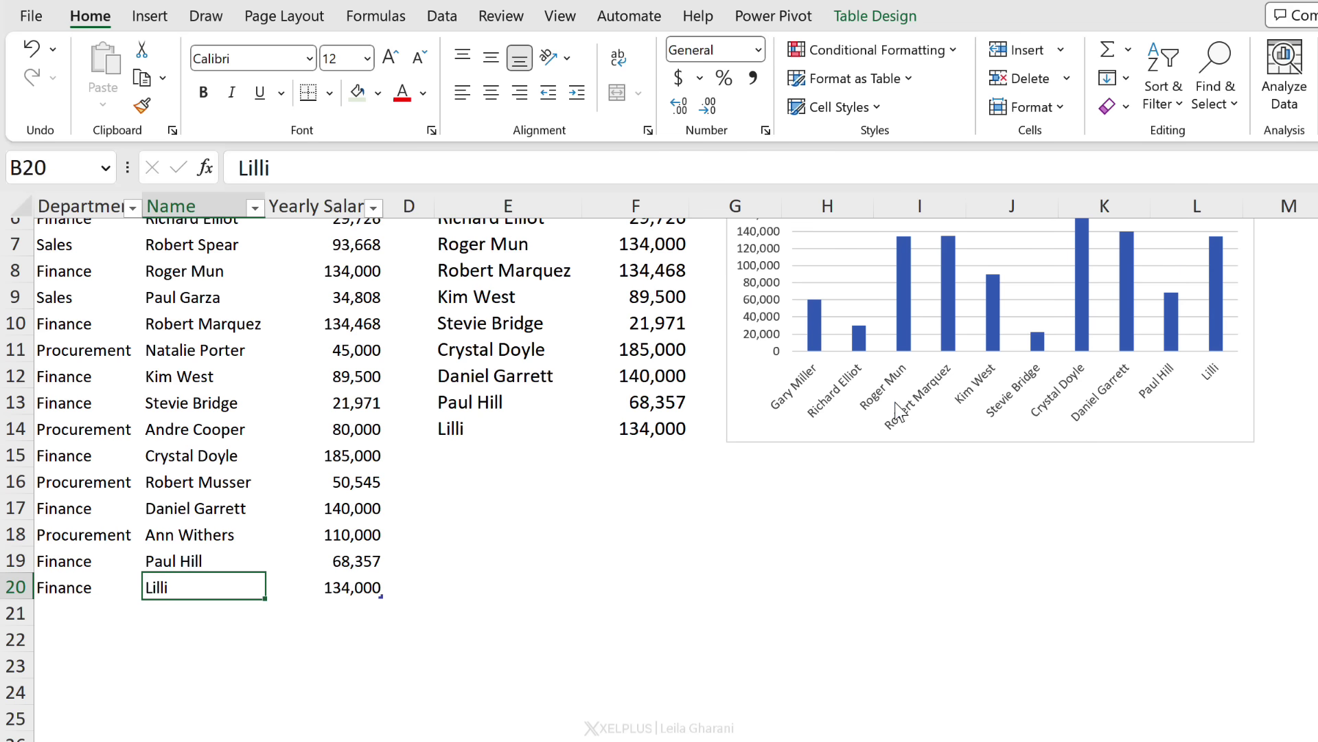
scroll(896, 418, up, 2)
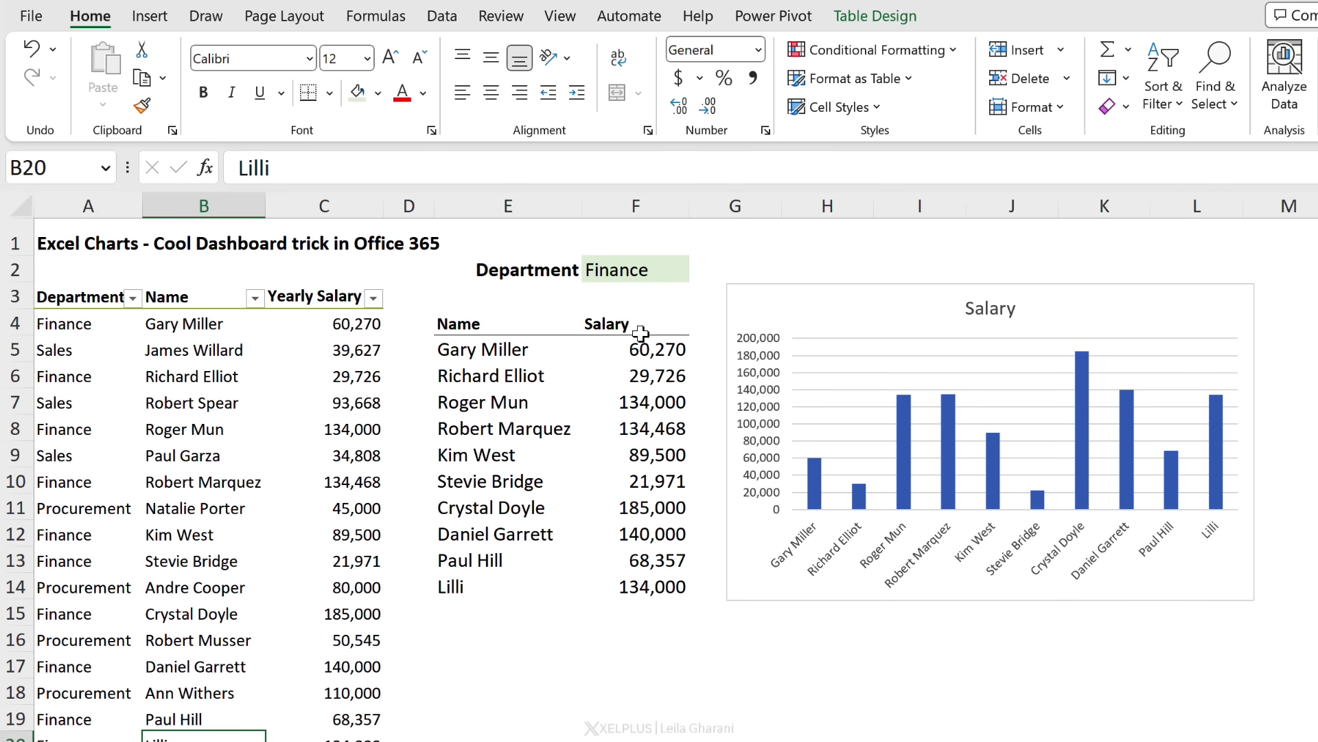
key(ctrl+c)
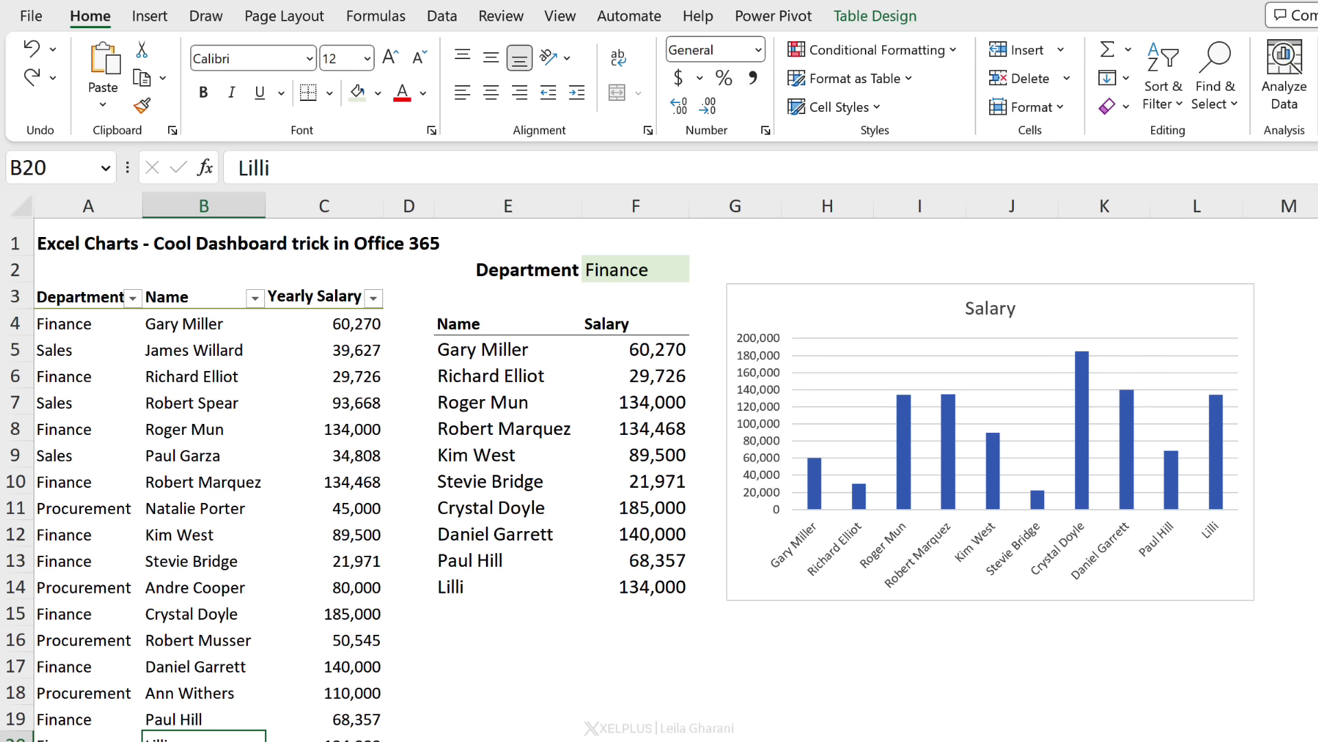
Step: Wrap E5's FILTER in SORT(...,2,-1) so salaries run from highest to lowest
click(489, 350)
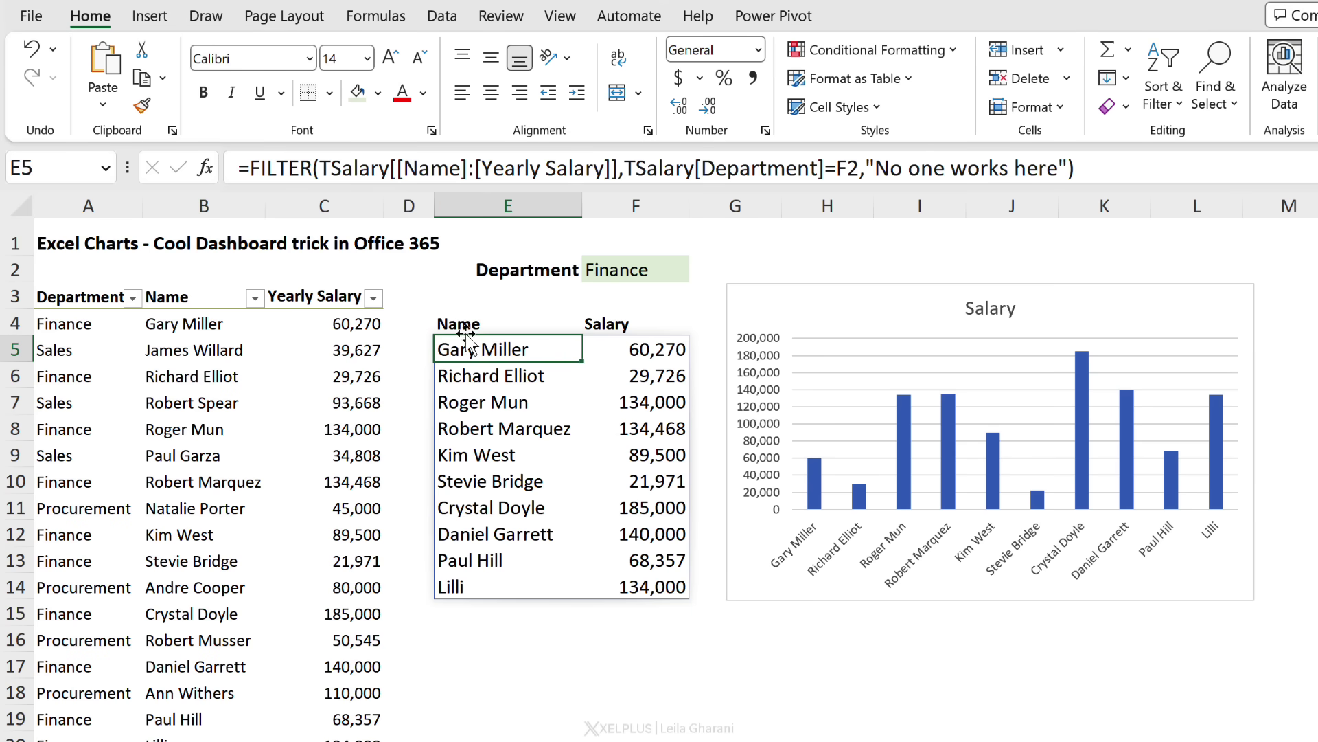
key(F2)
click(248, 172)
text(sort()
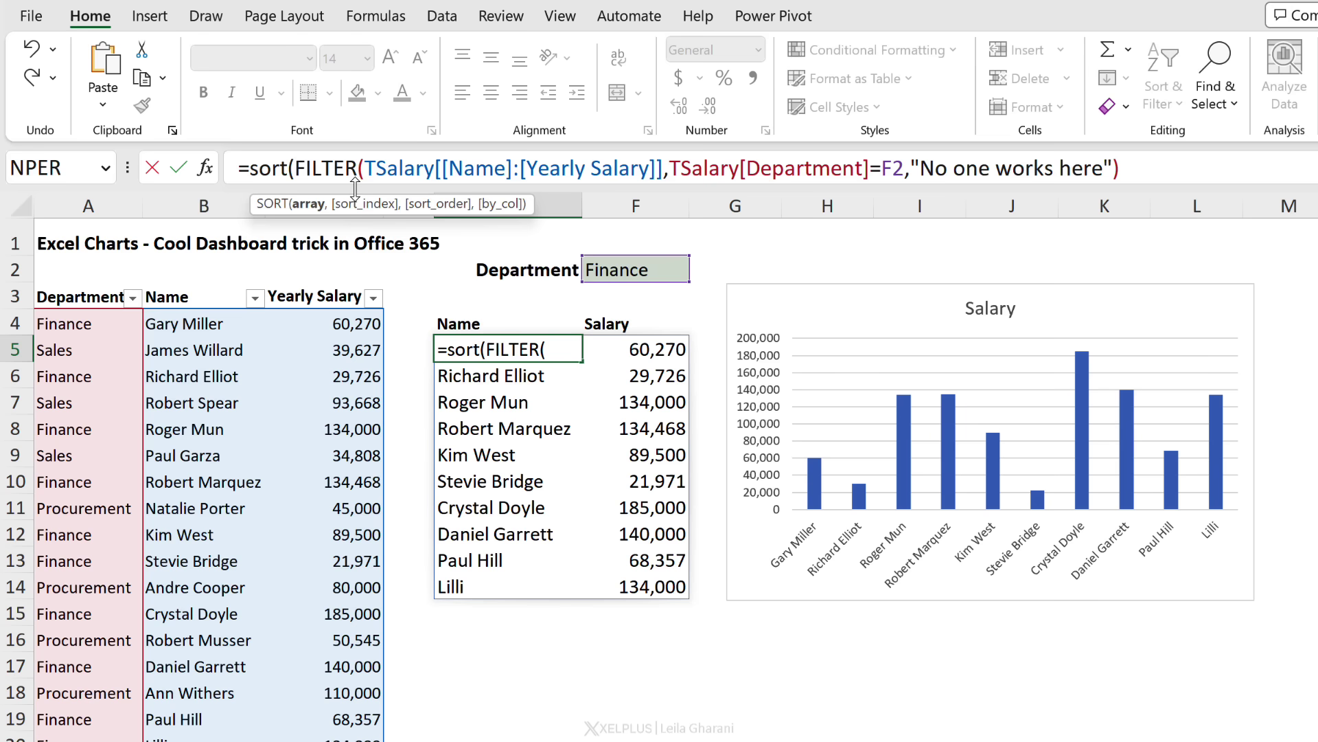
click(309, 203)
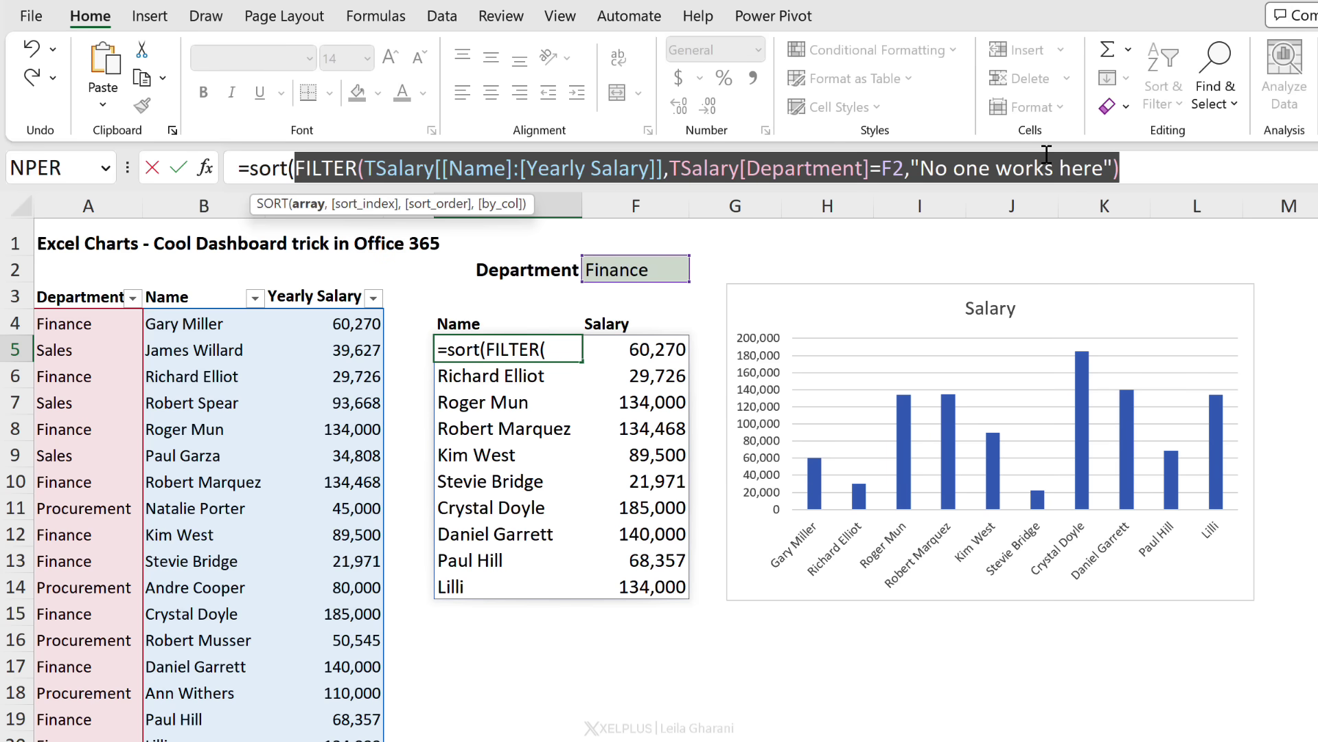
click(1120, 177)
text(,)
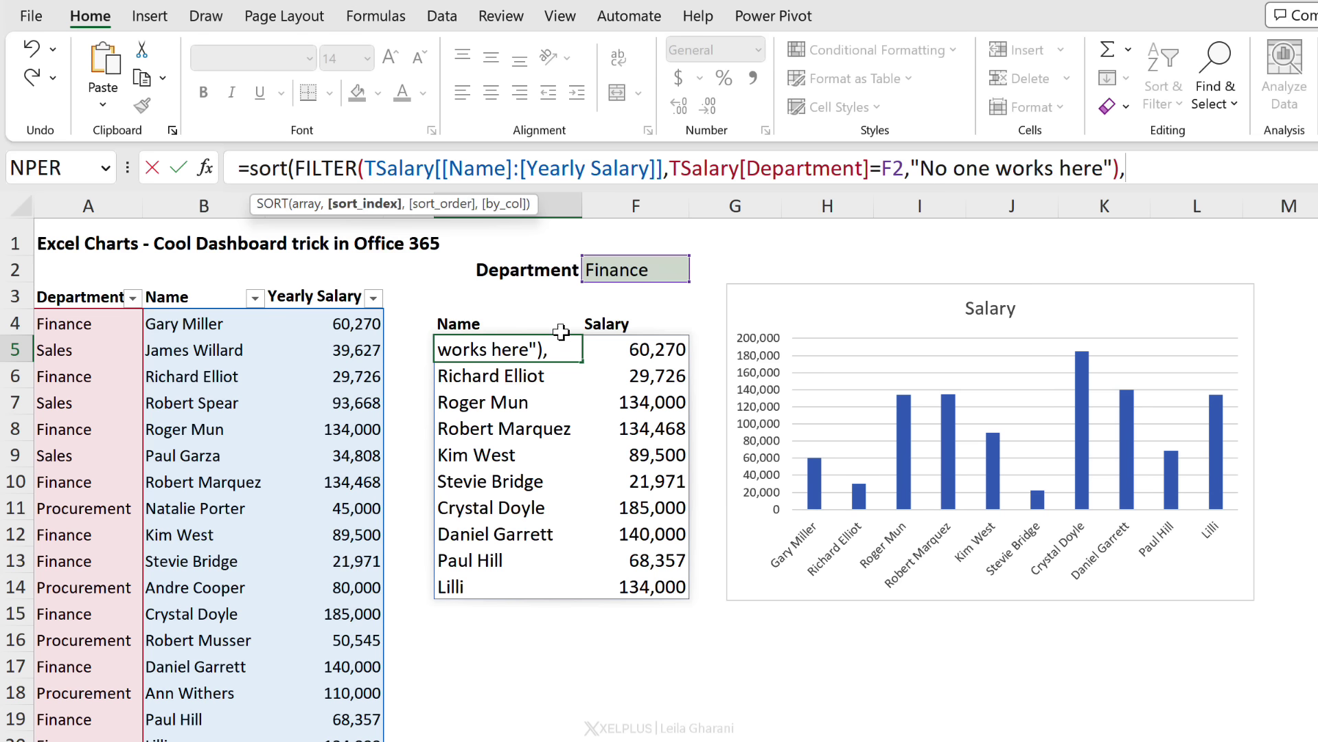
text(2,)
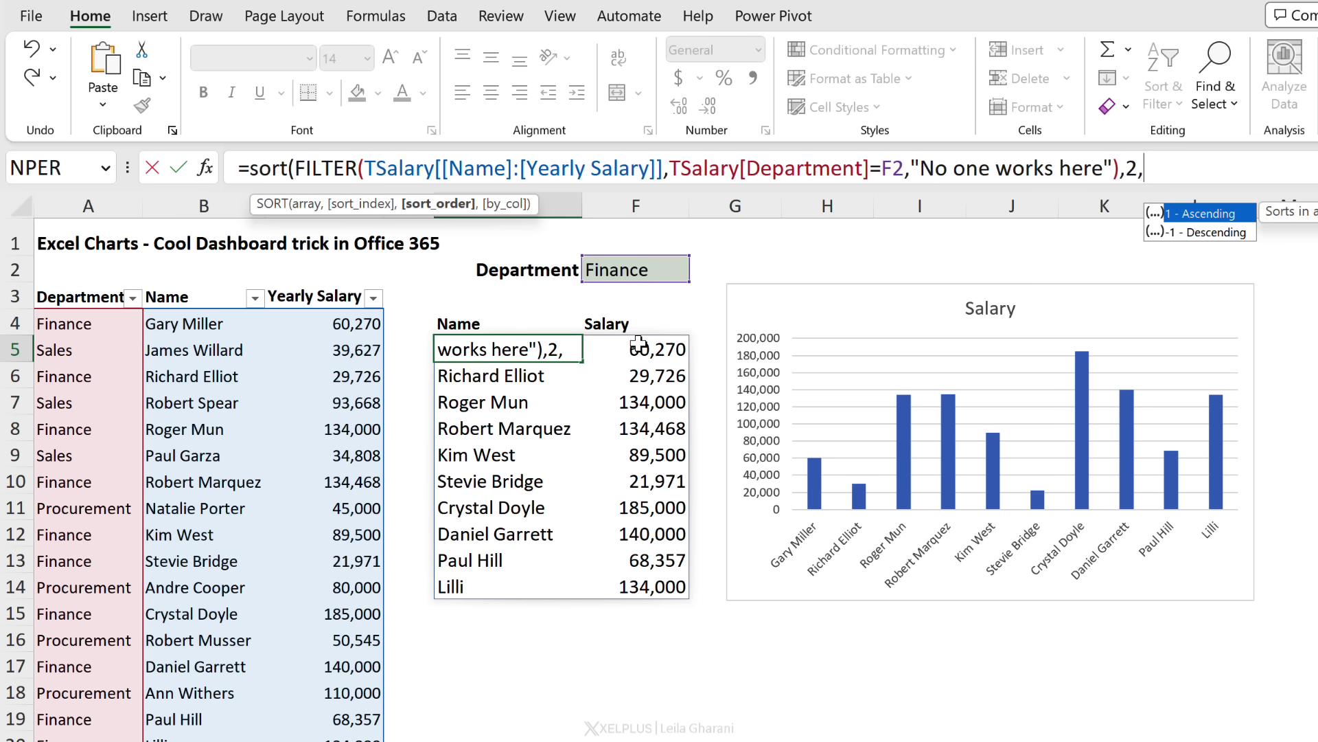
double_click(1214, 234)
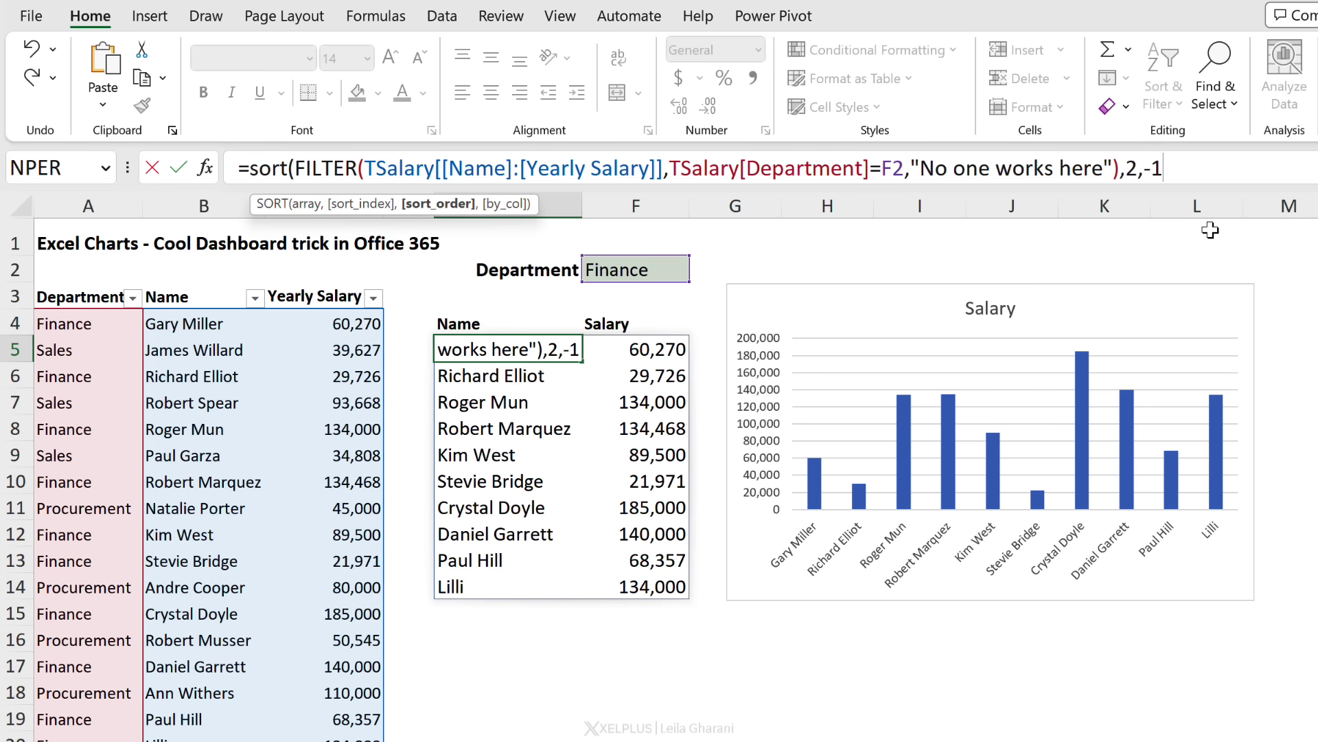
key(ctrl+Return)
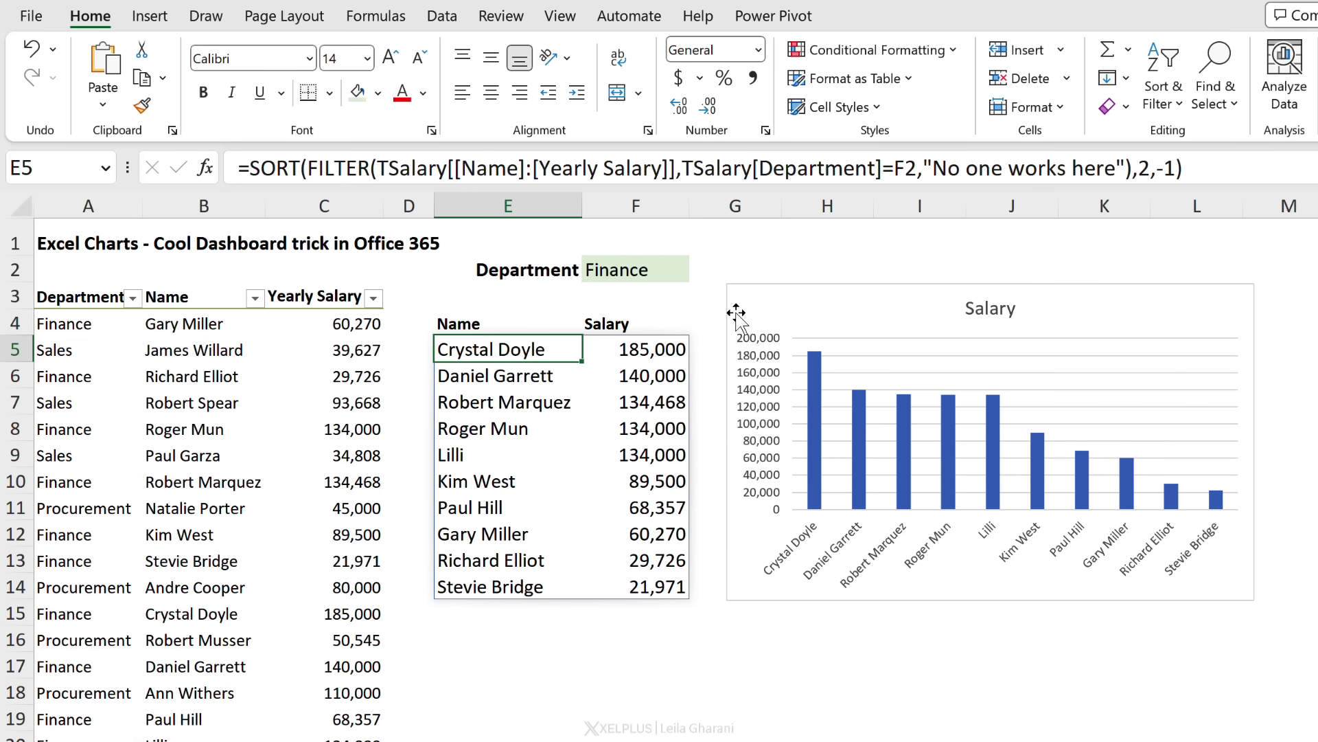
click(669, 271)
click(698, 272)
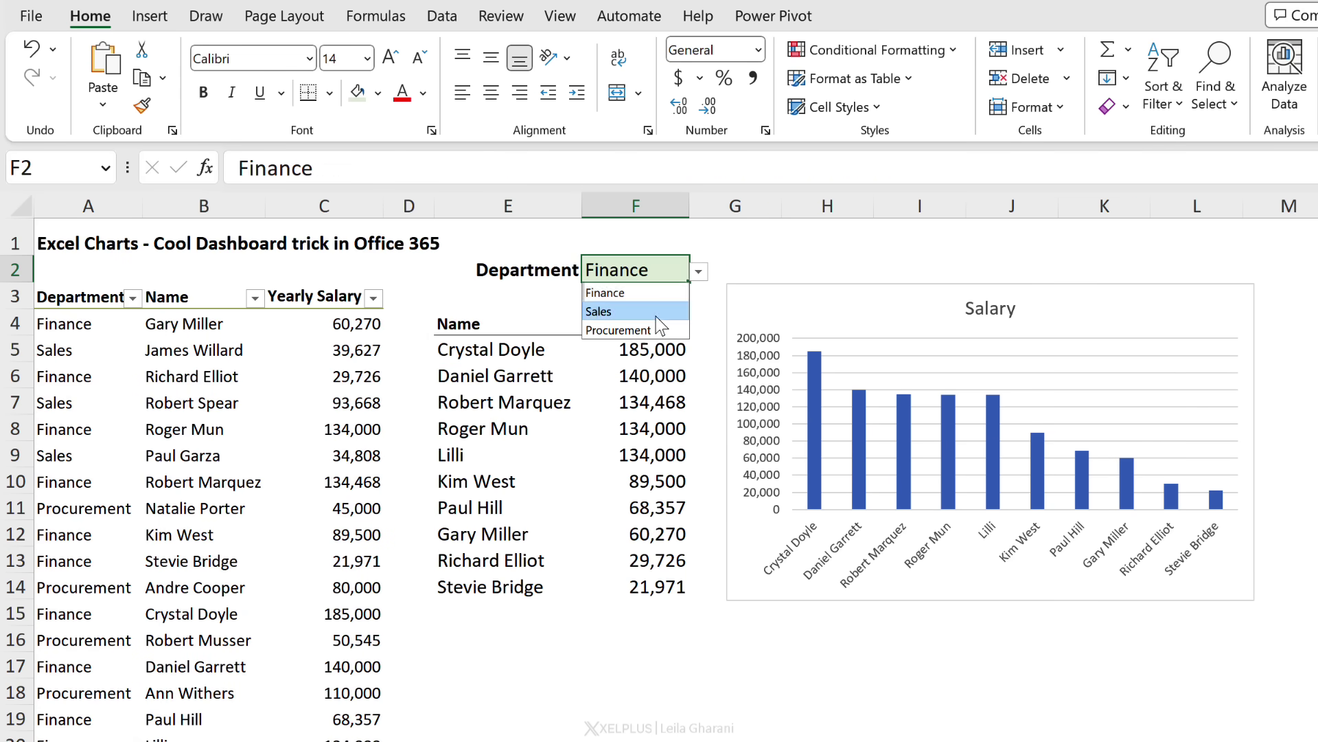
click(618, 311)
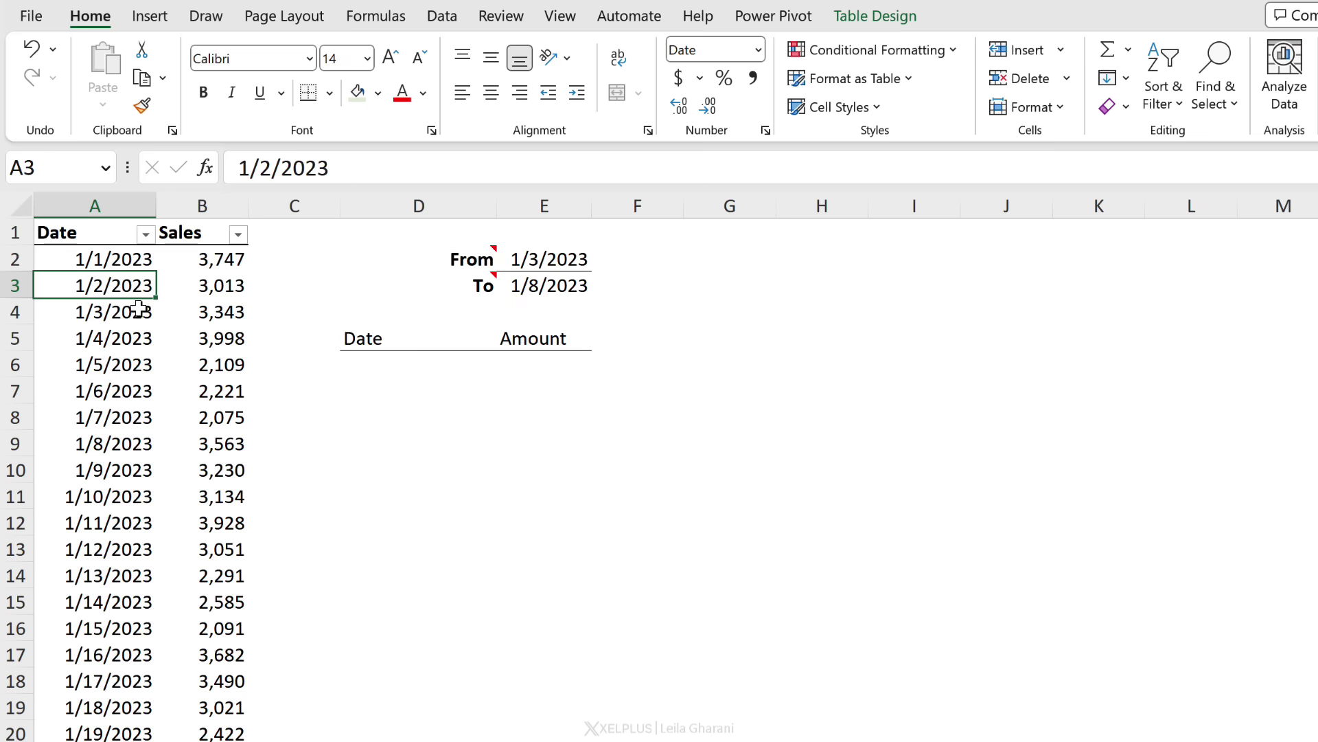
key(Right)
key(Left)
key(ctrl+Down)
scroll(124, 405, down, 2)
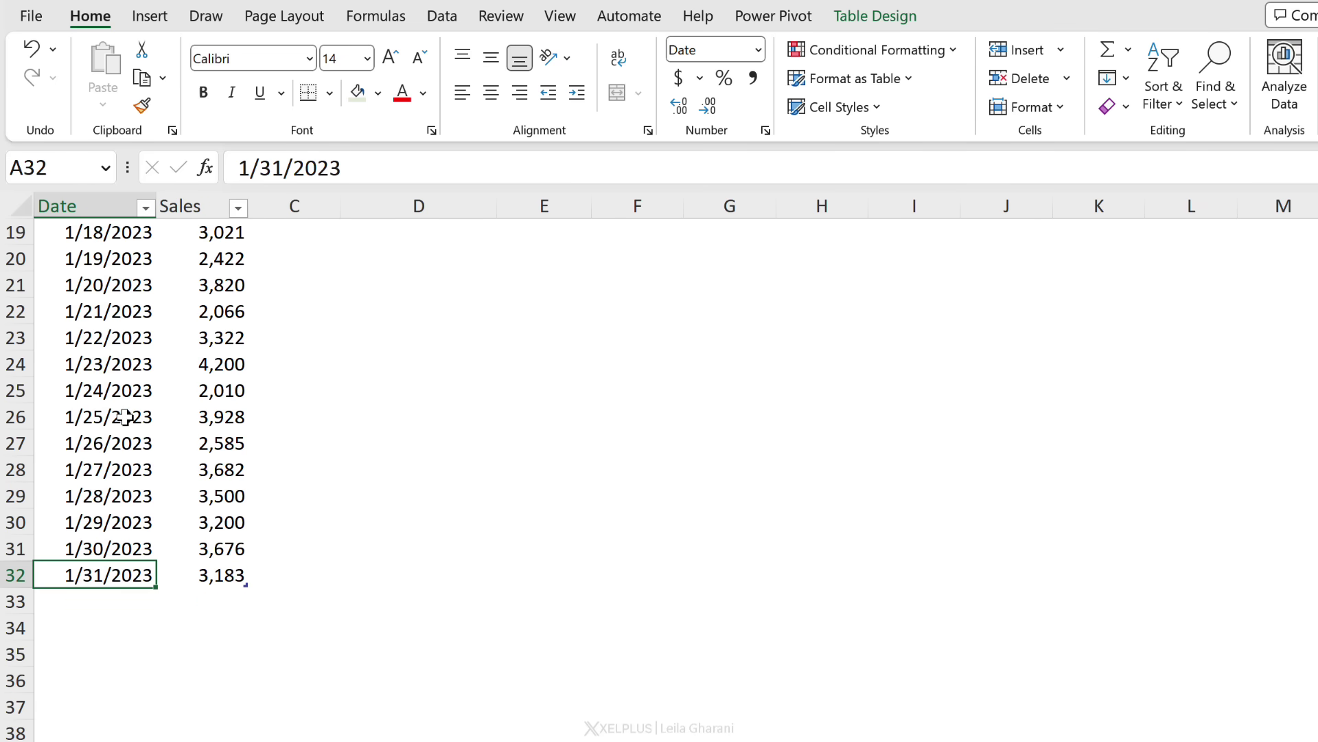
key(ctrl+Up)
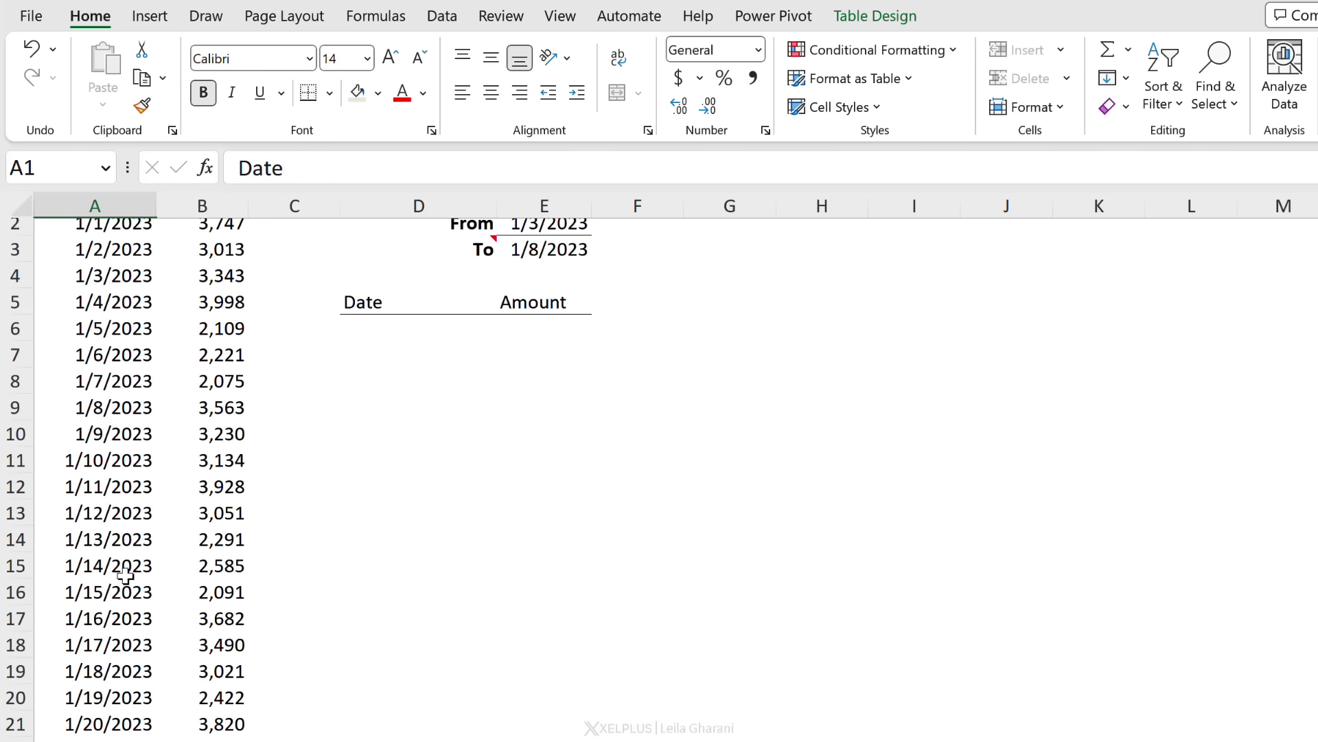
click(143, 313)
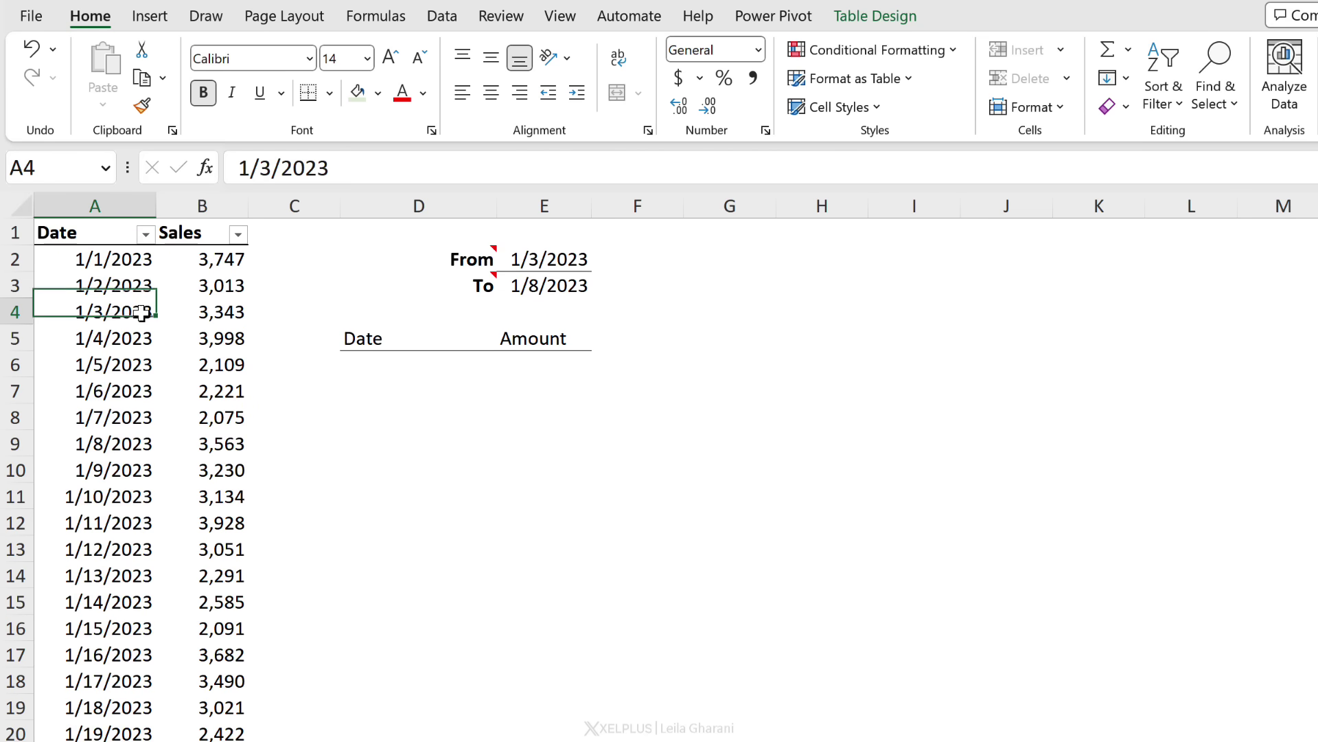
click(919, 16)
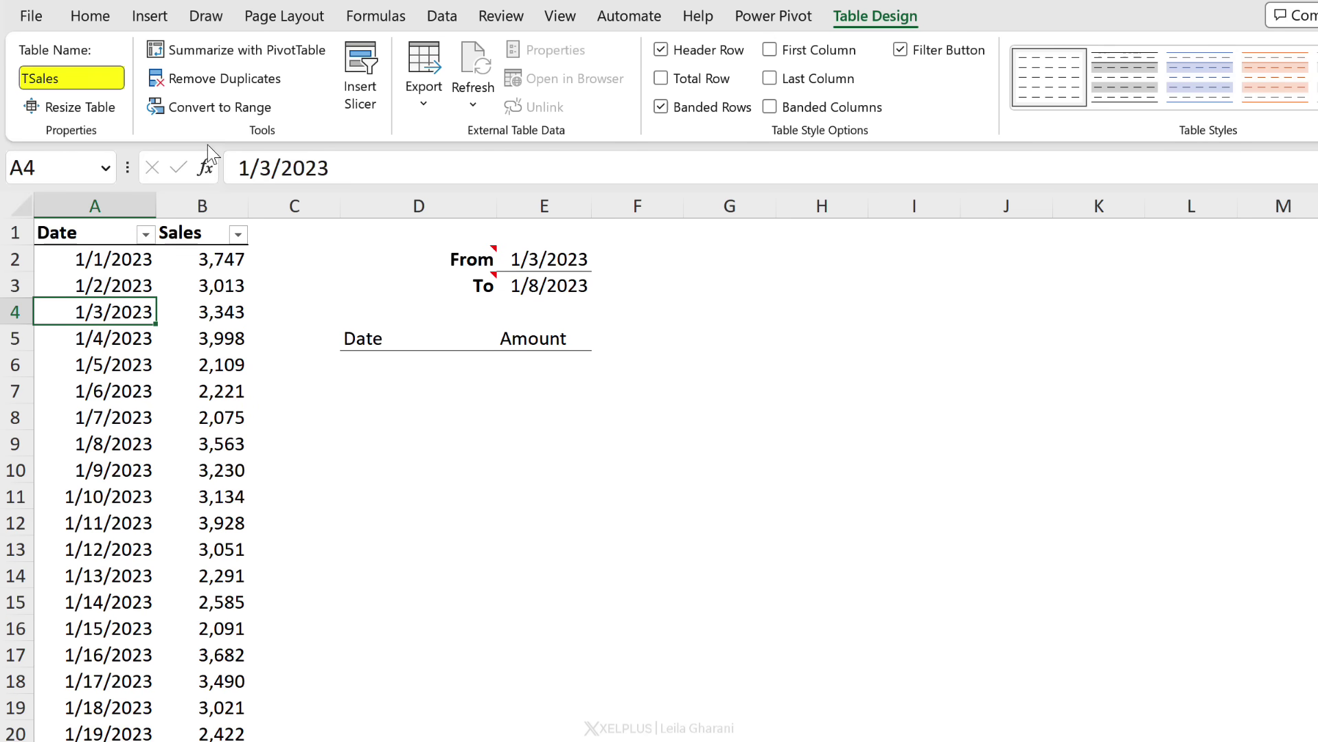
click(94, 21)
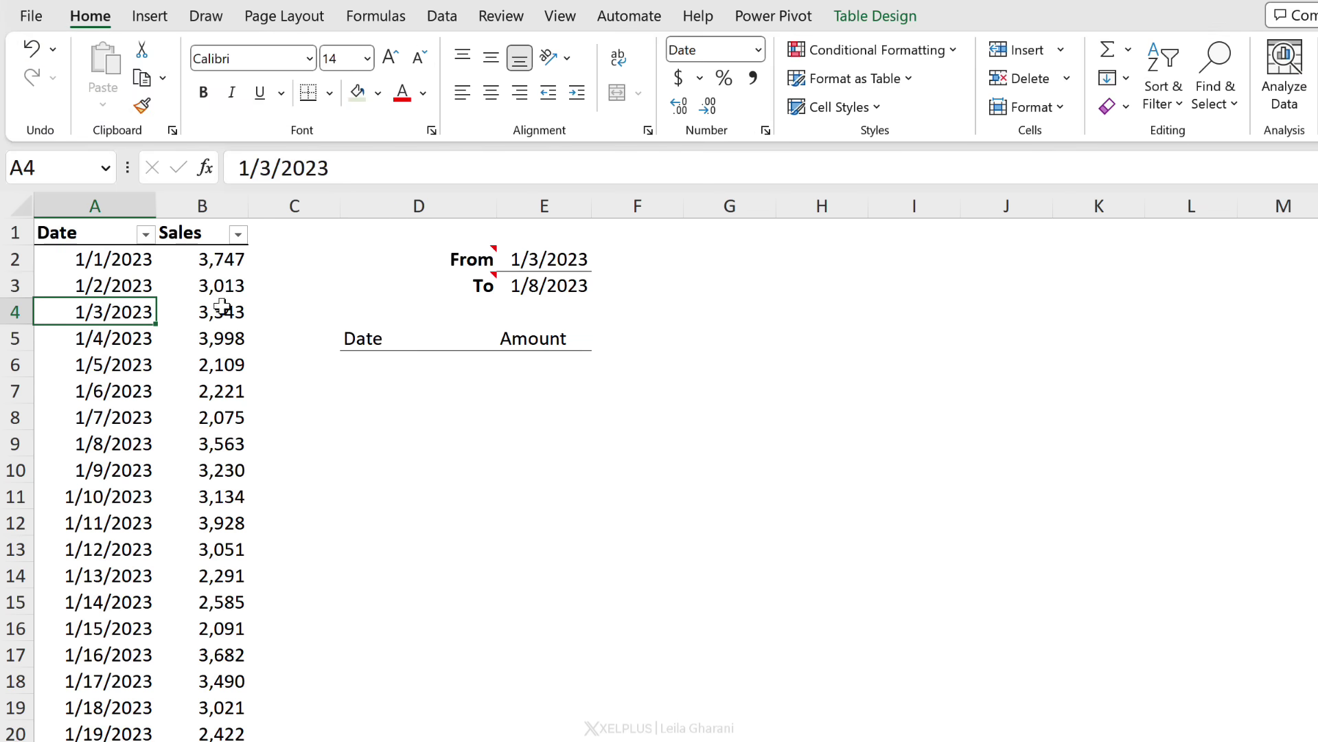
click(535, 260)
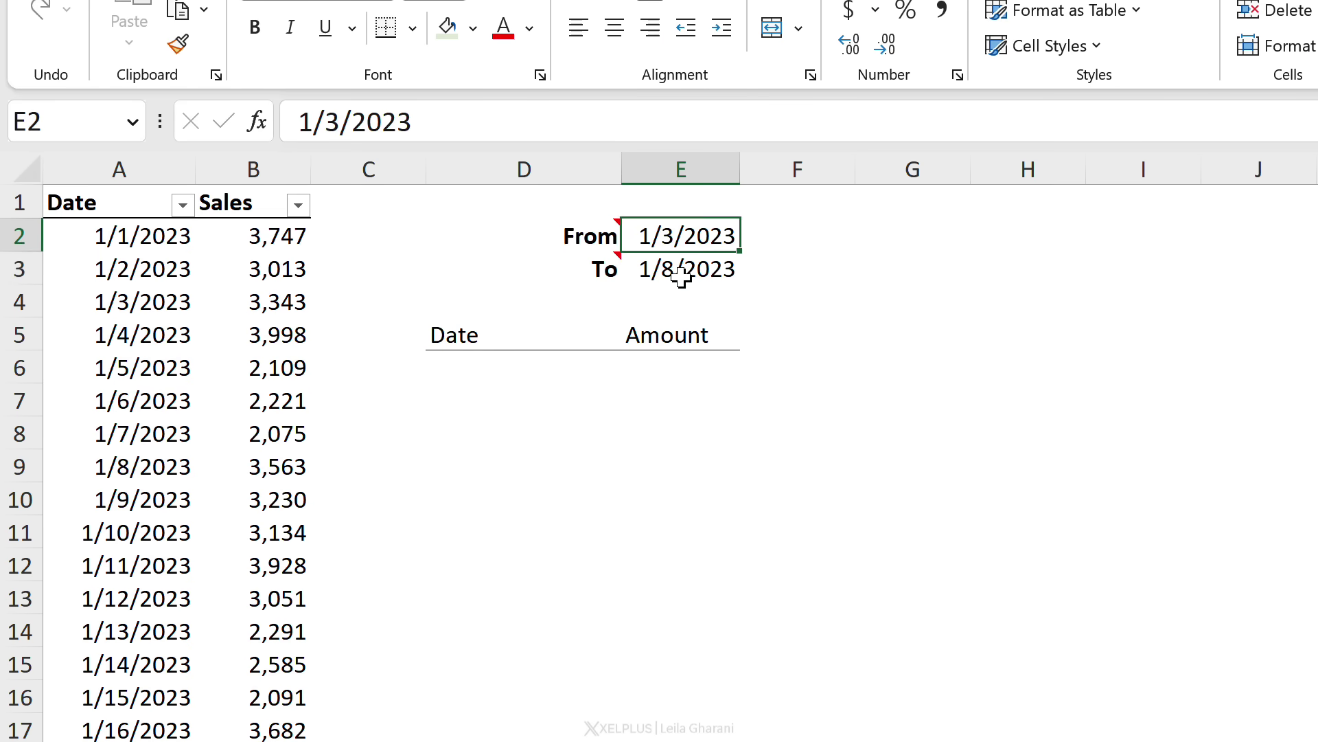
click(671, 271)
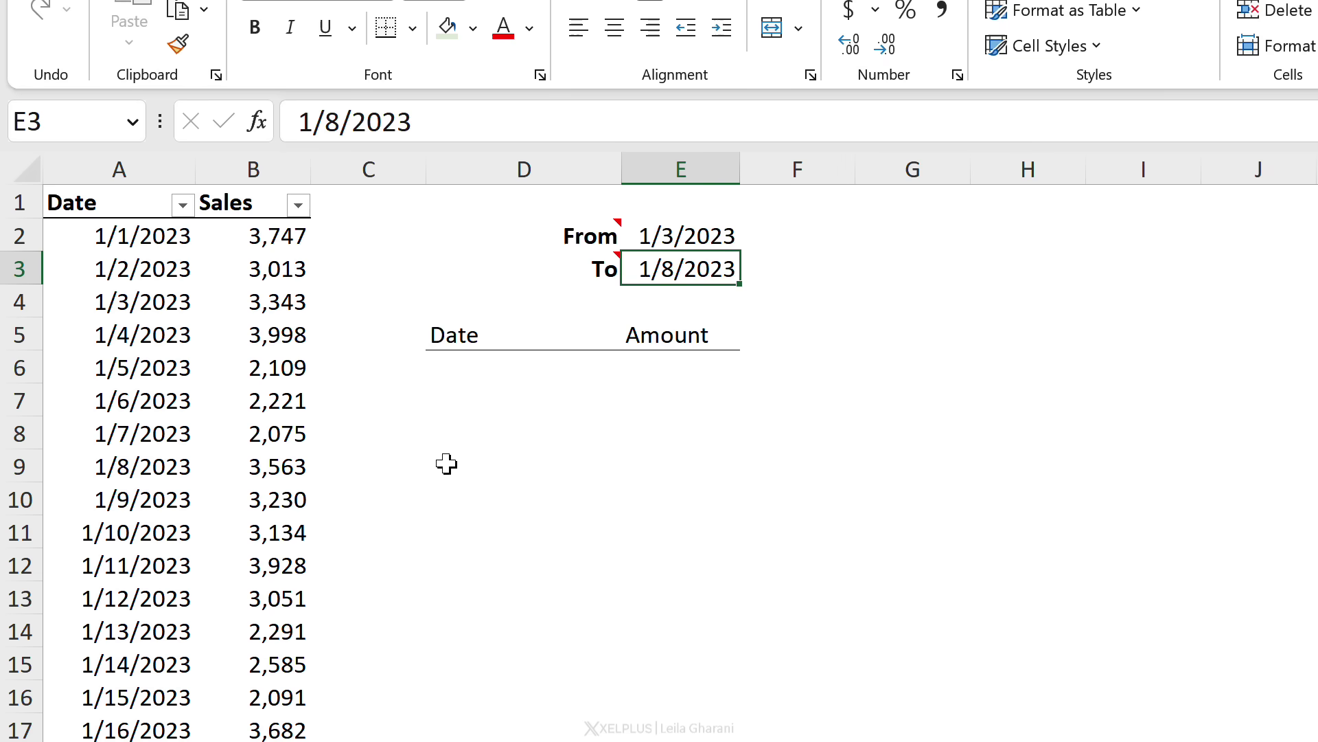
click(478, 366)
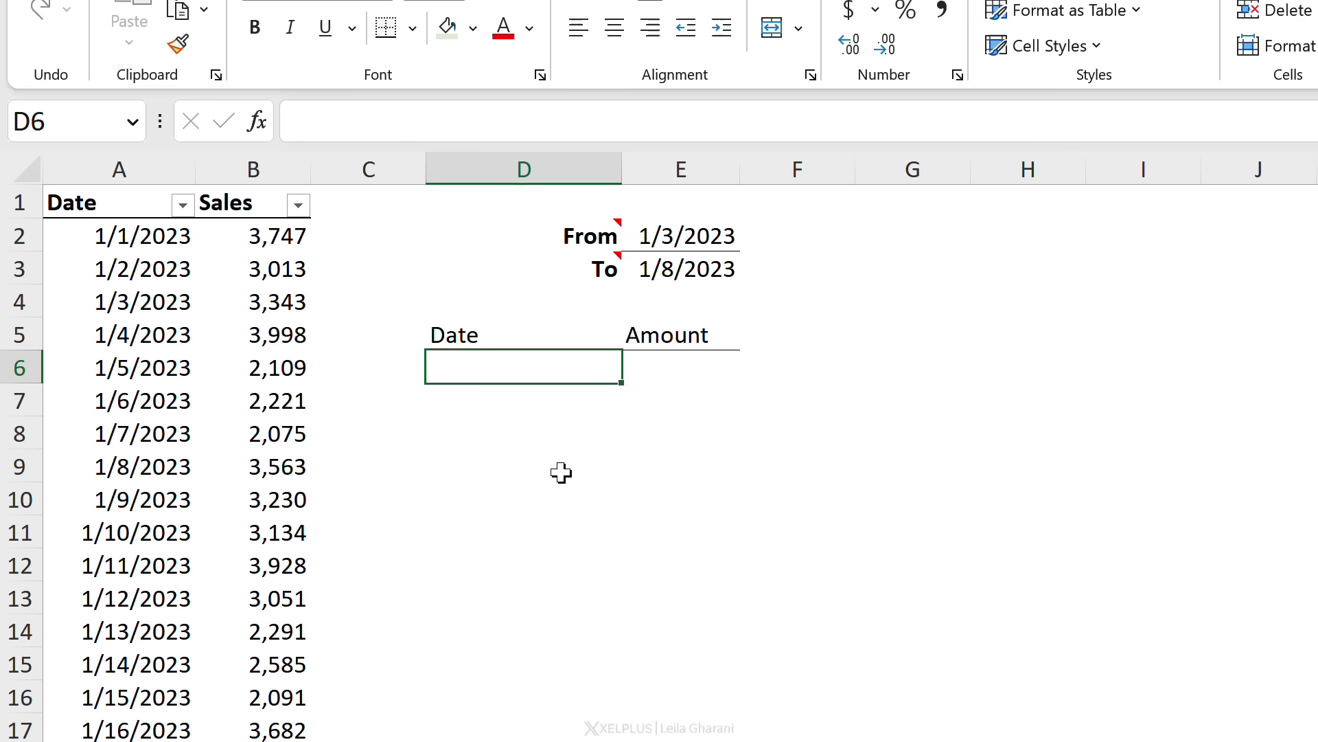
Step: In D6 start =FILTER(TSales,(TSales[Date] using the whole TSales table as the array
text(=fil)
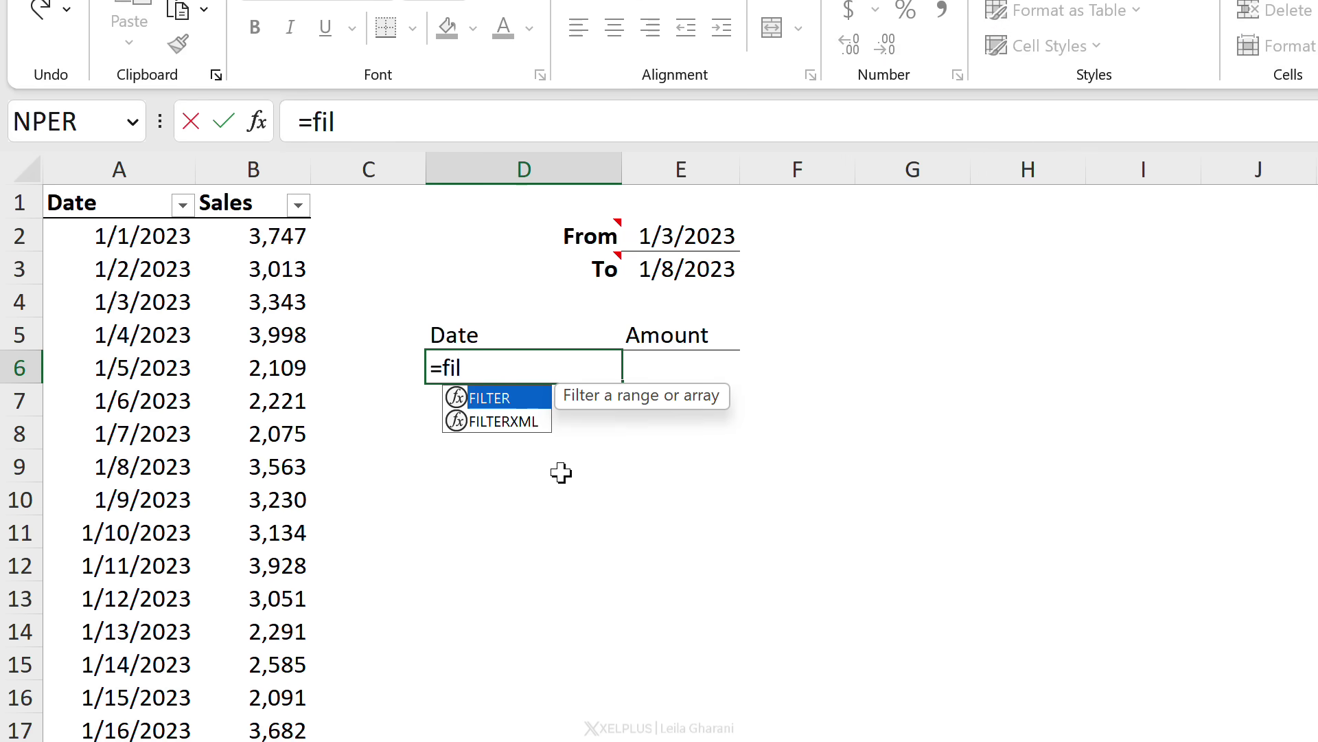
key(Tab)
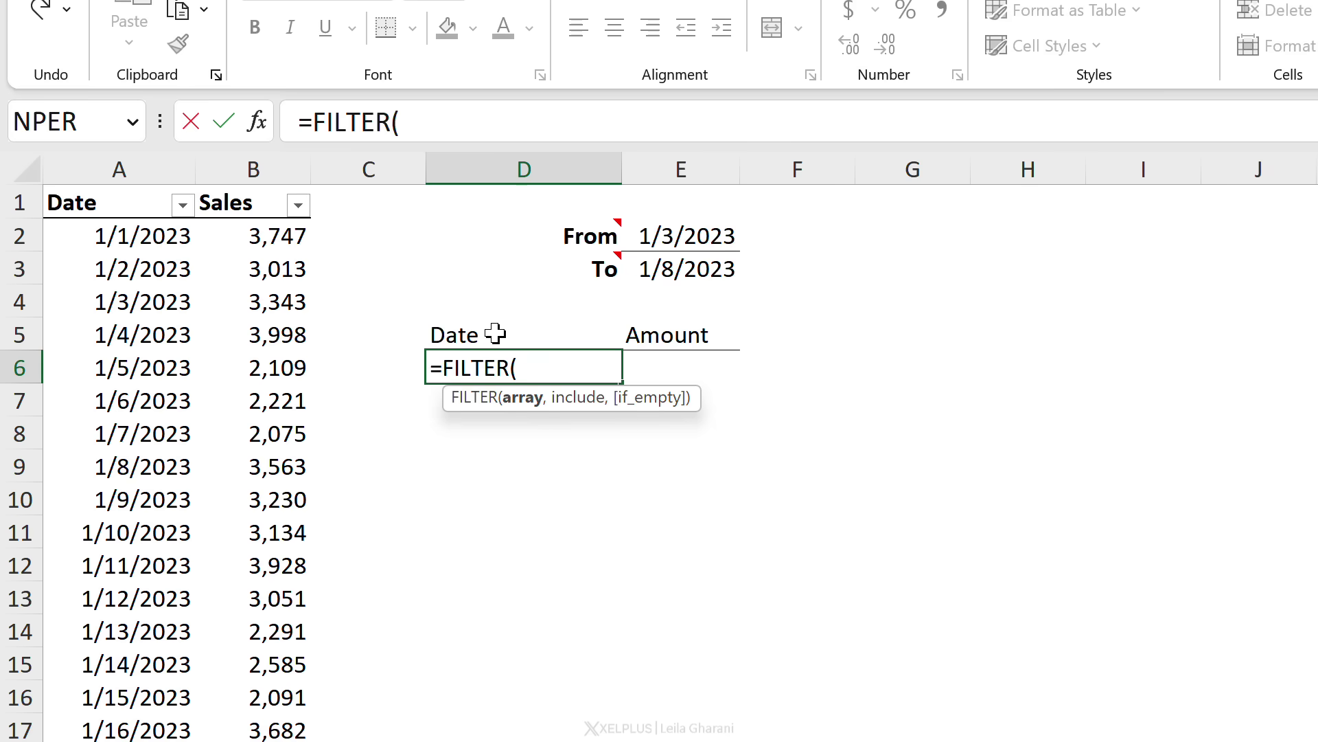
click(35, 187)
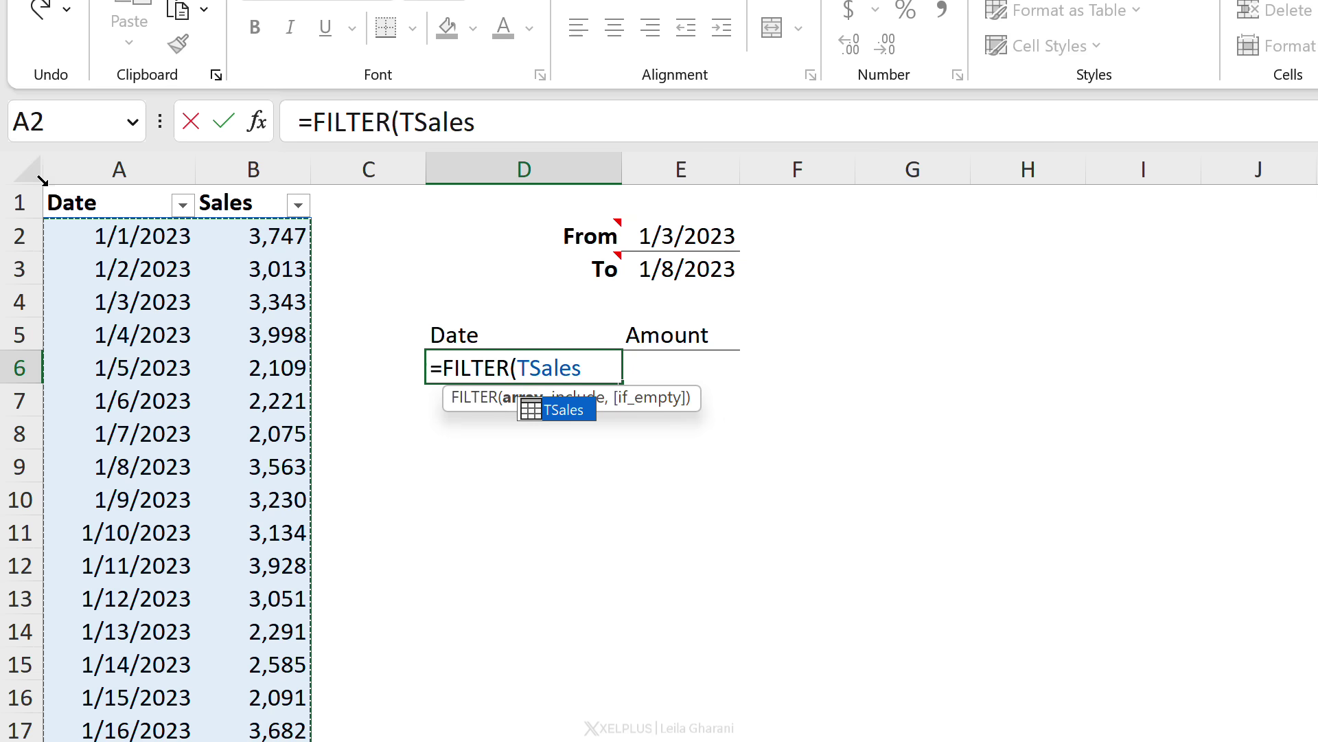
text(,)
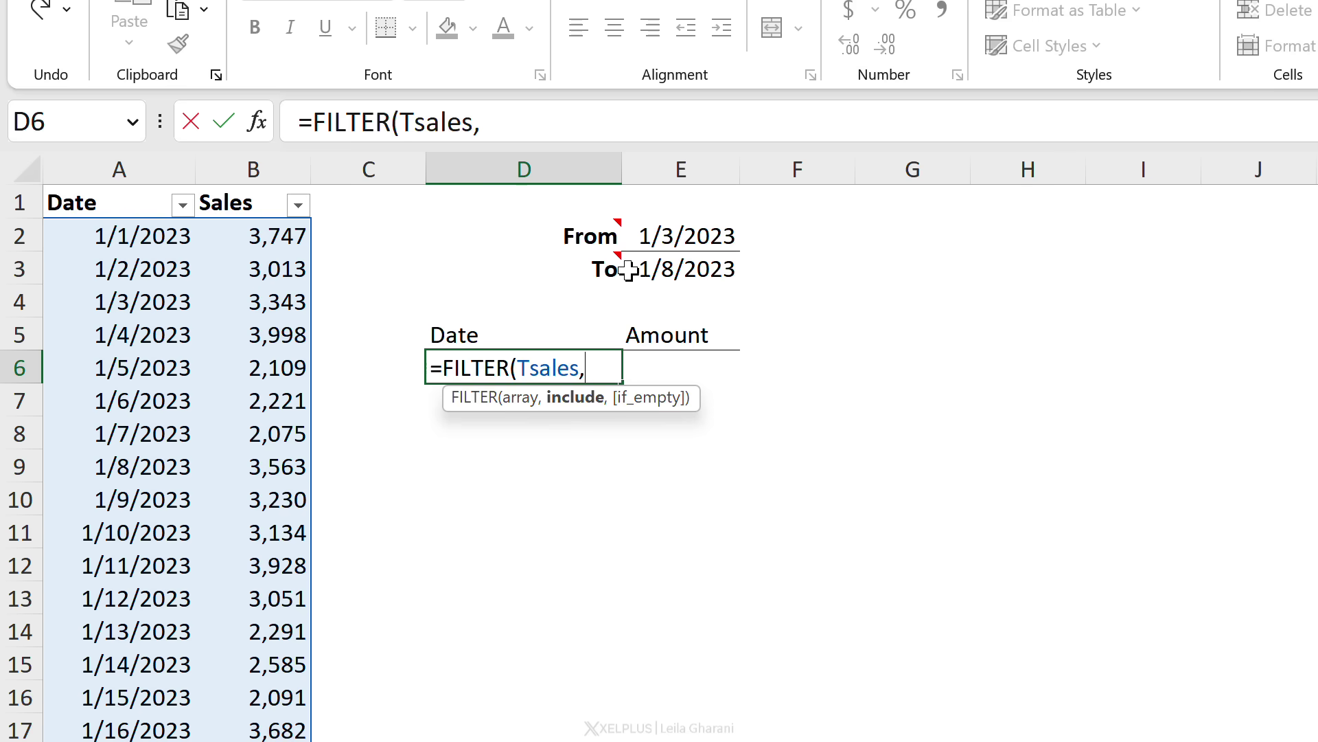
mouse_move(584, 273)
text(()
click(138, 188)
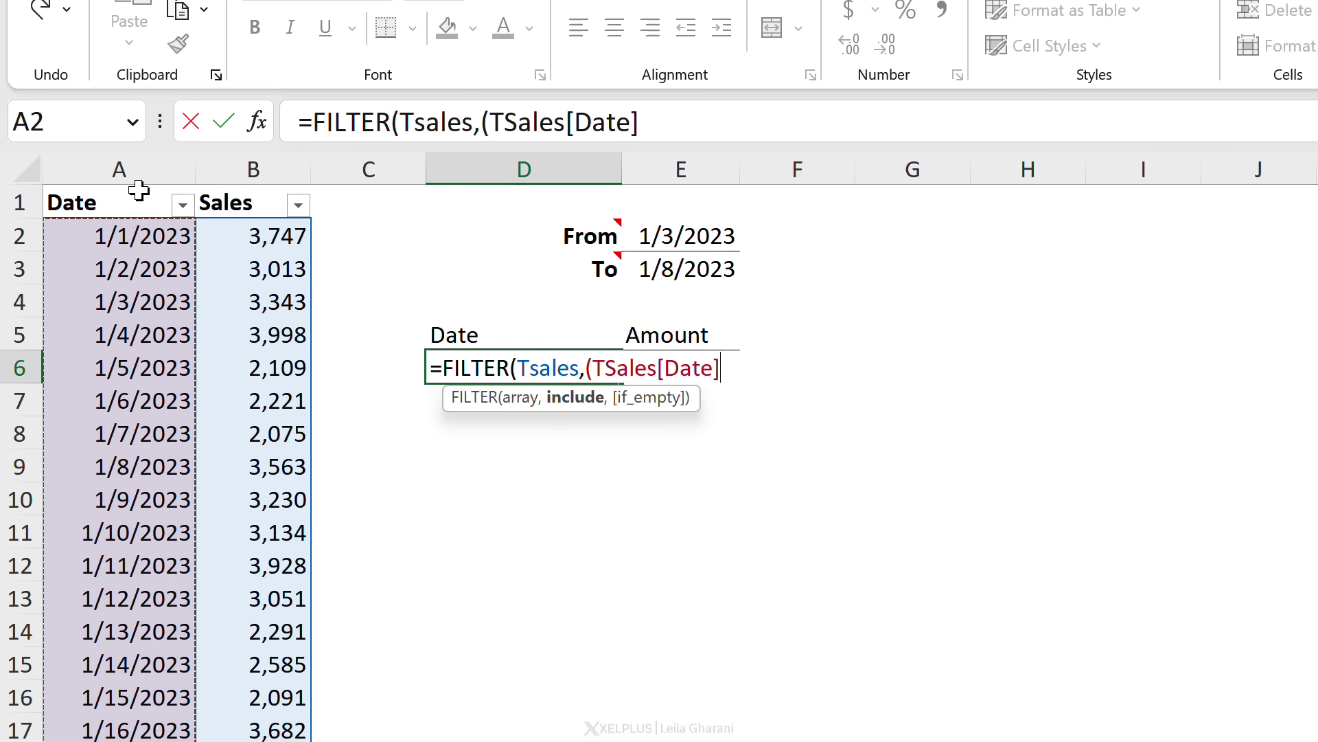
Step: Complete D6 as =FILTER(TSales,(TSales[Date]>=E2)*(TSales[Date]<=E3),"NA") and enter it
text(>=)
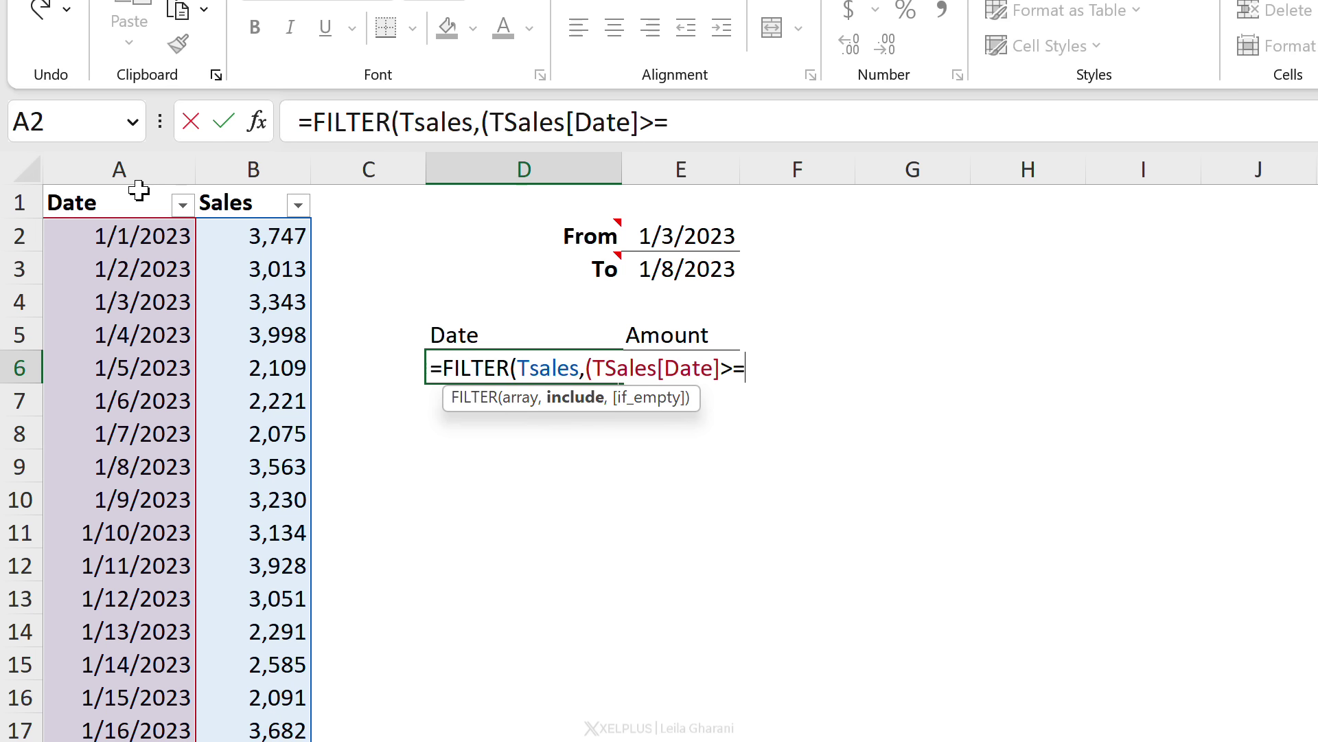
click(656, 234)
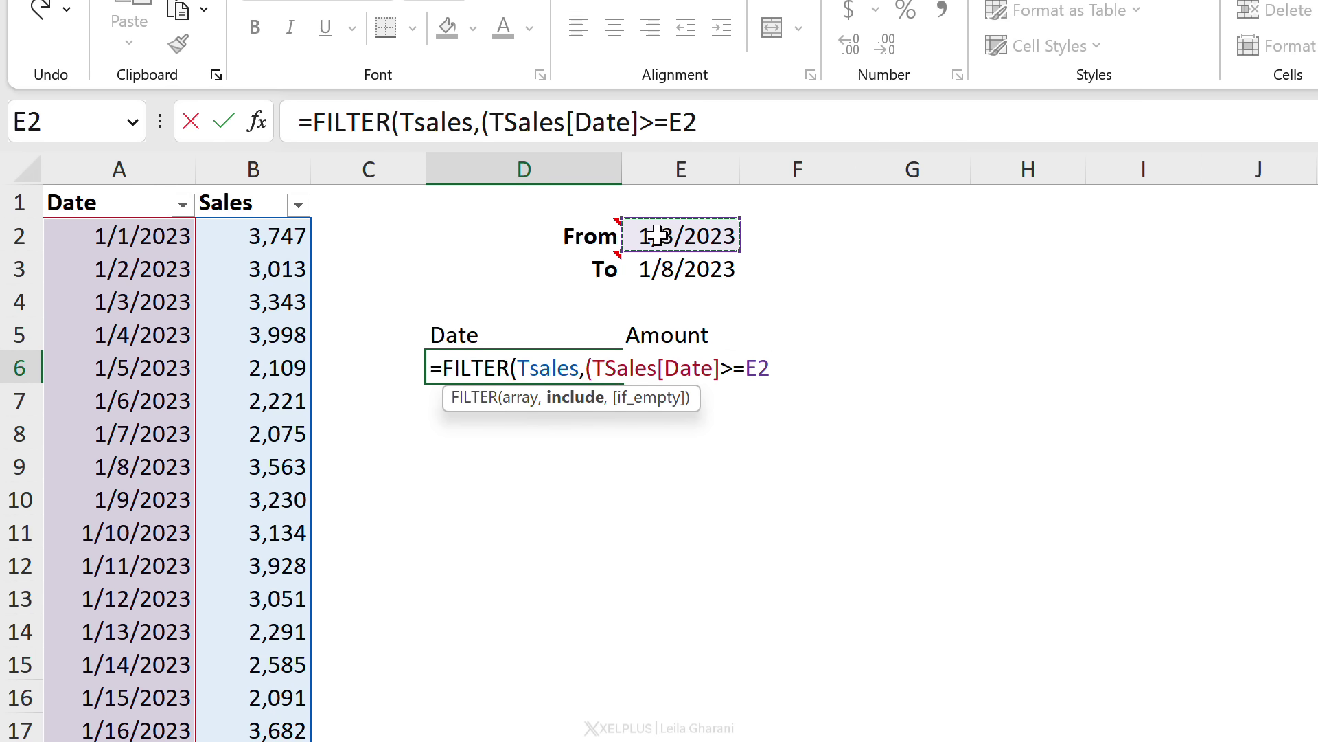
text())
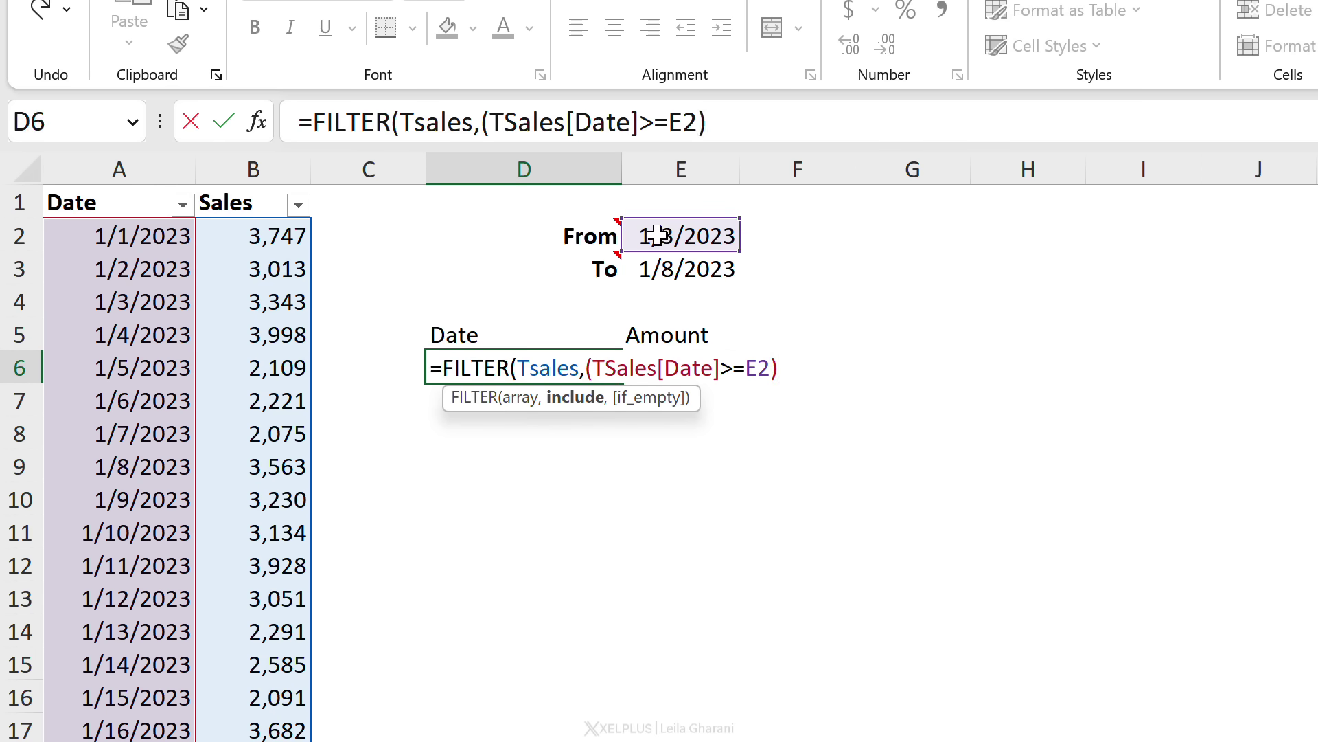
text(*()
click(119, 189)
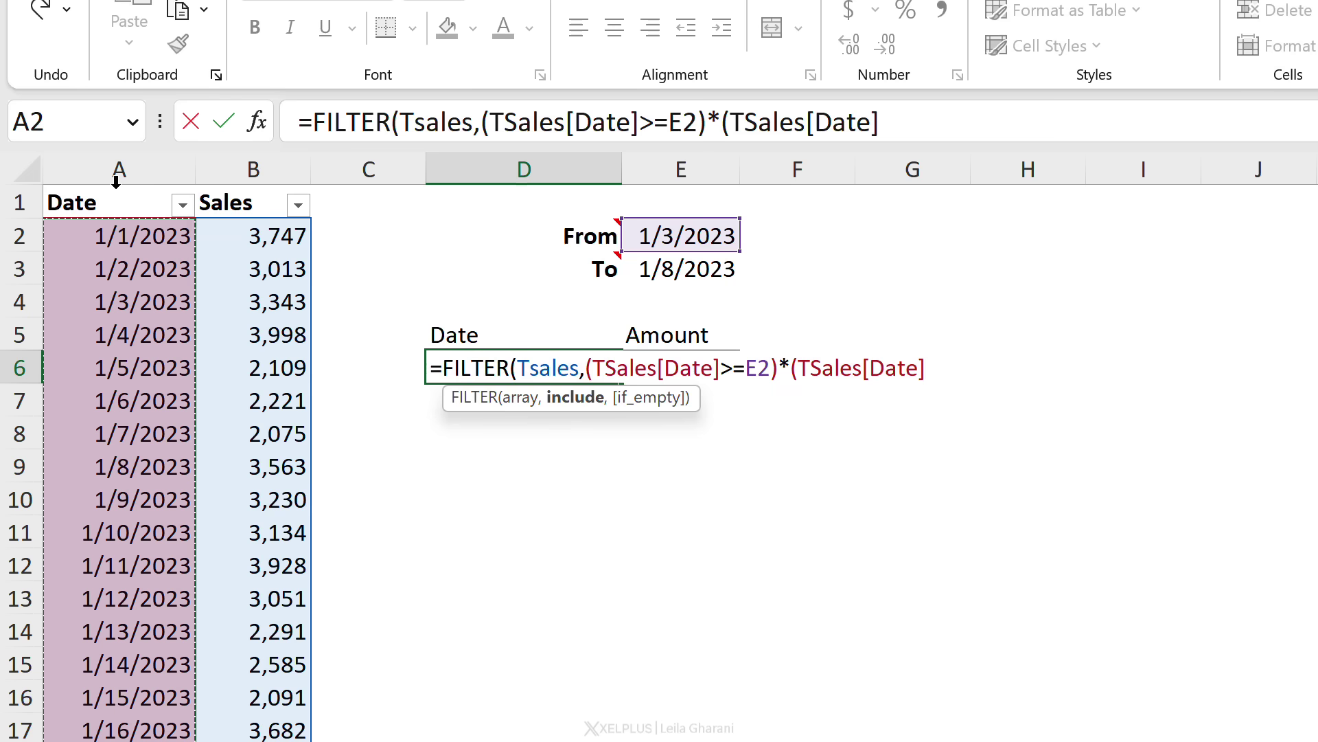
text(<=)
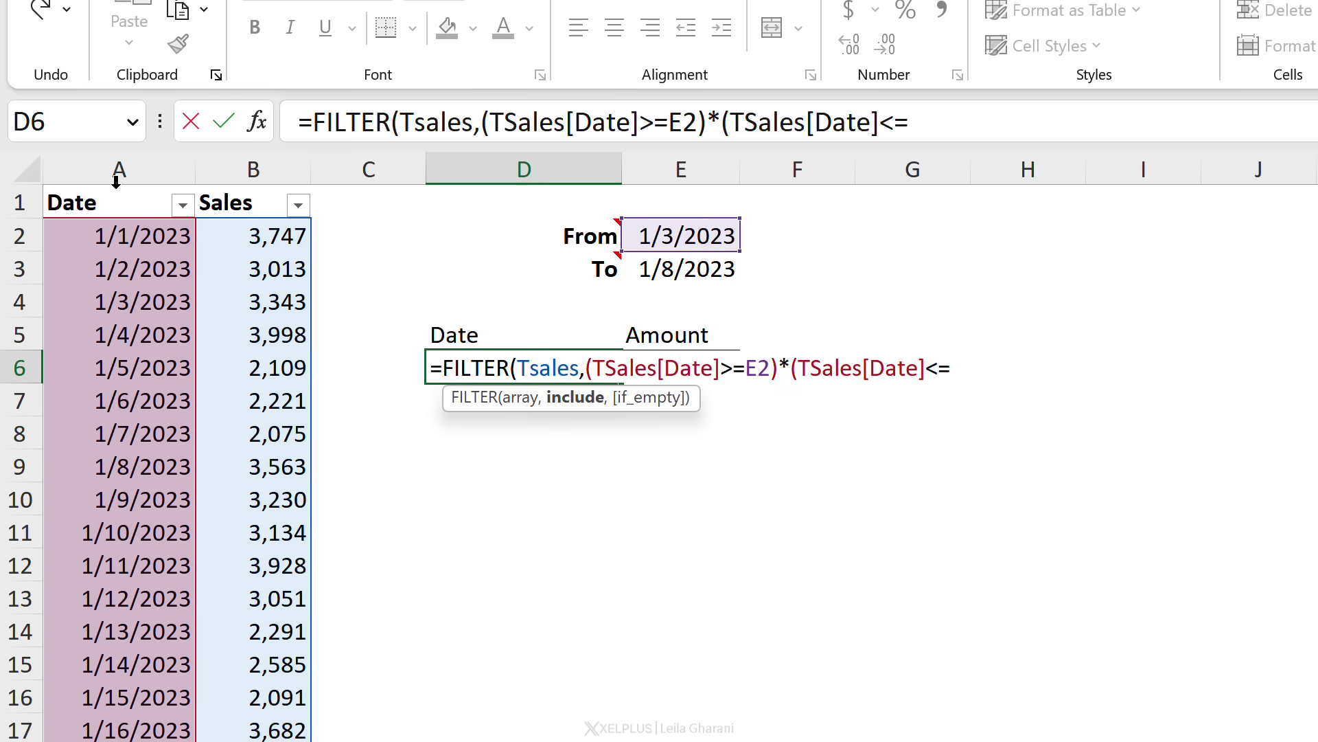
click(649, 268)
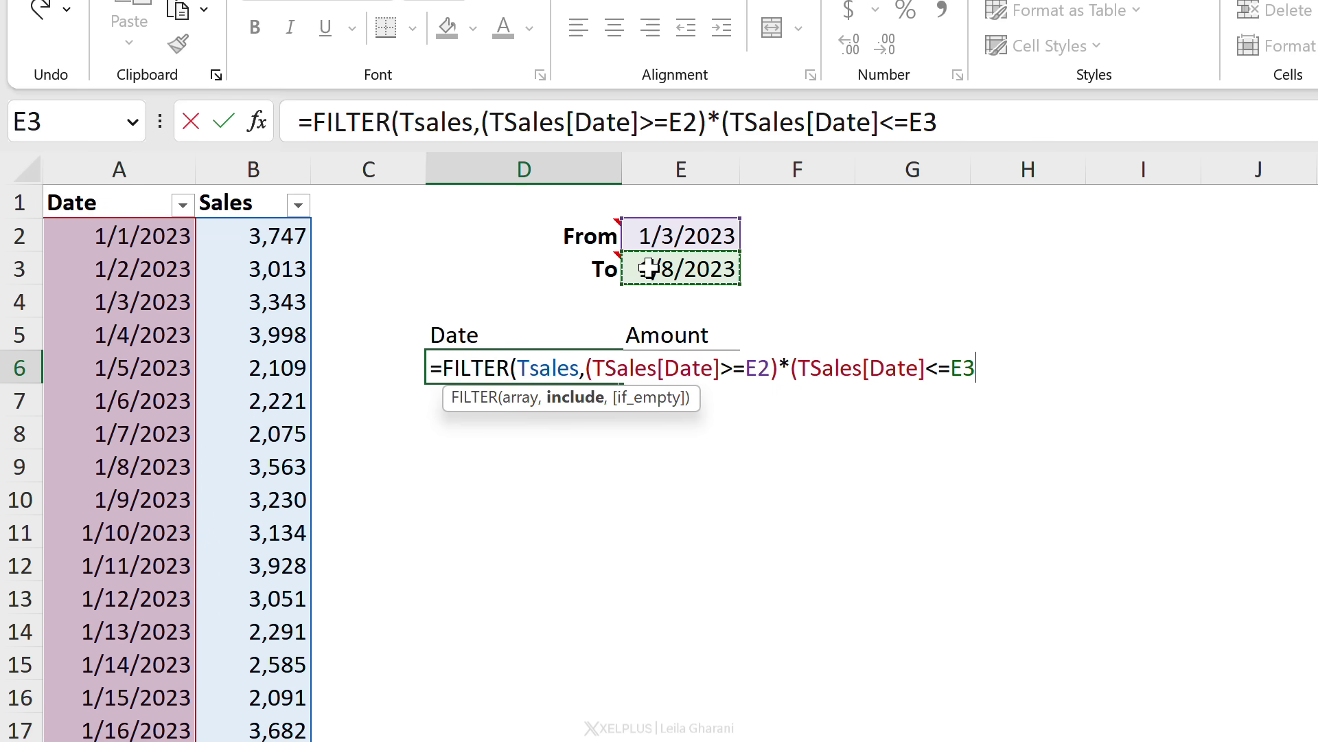
text())
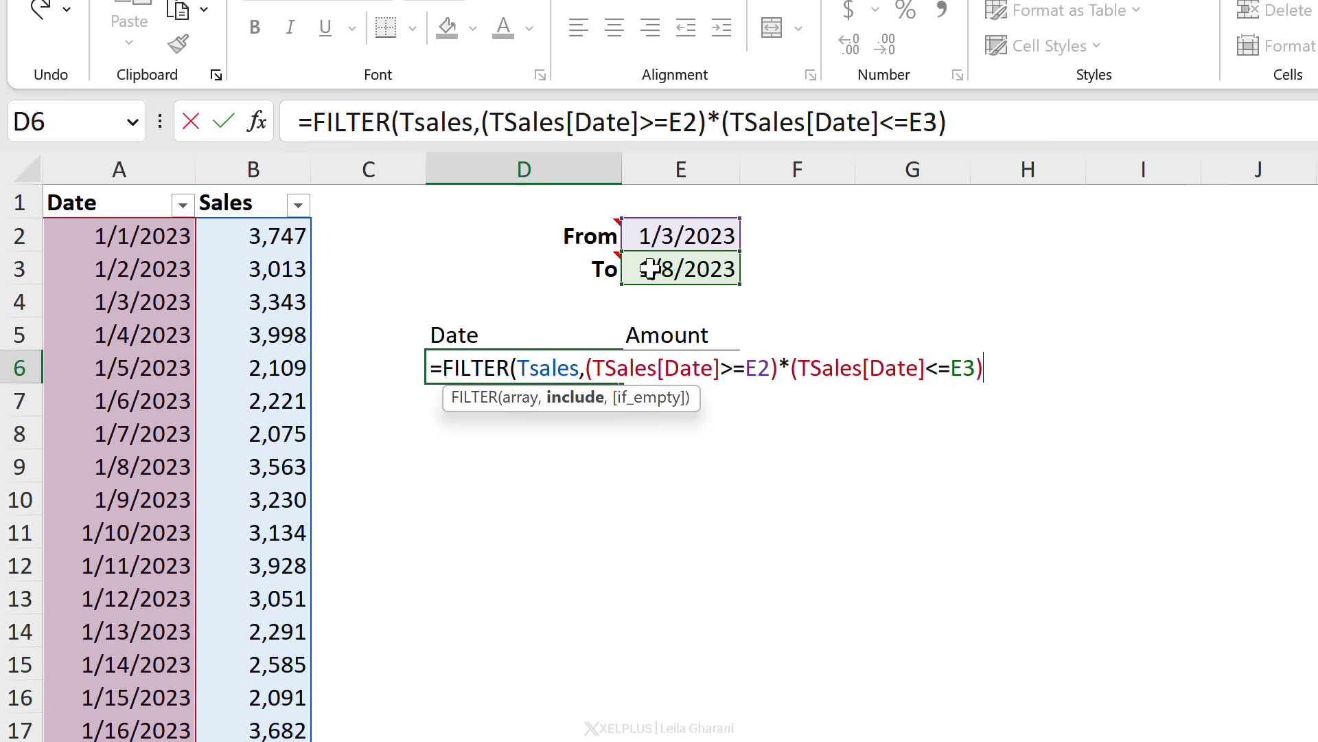
text(,"NA")
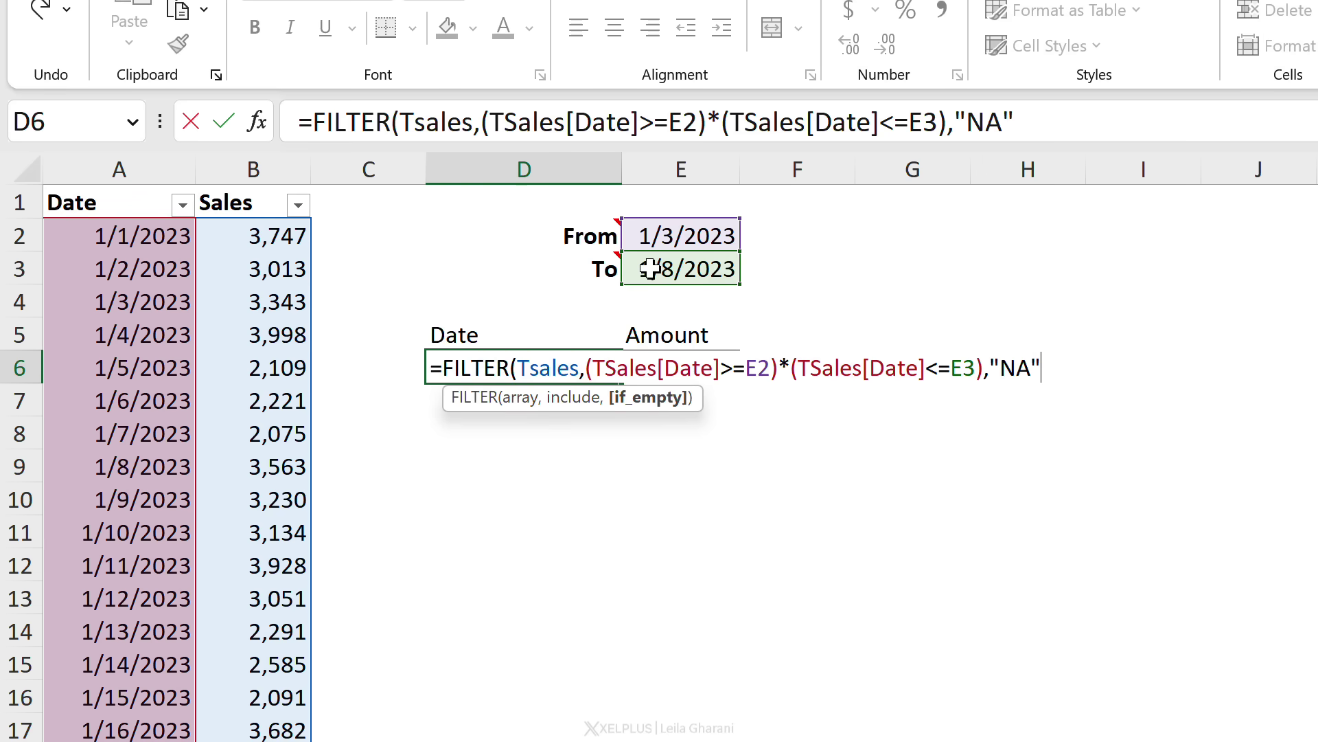
text())
key(ctrl+Return)
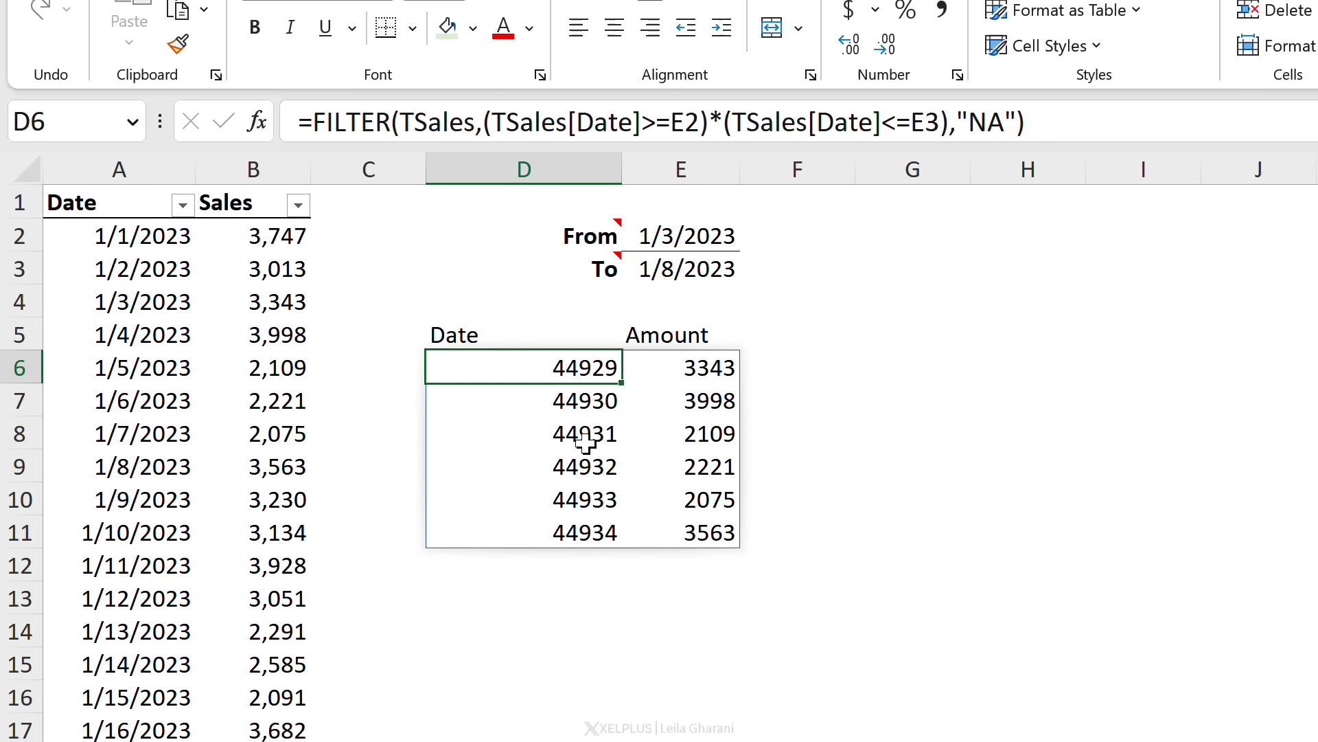
drag(538, 365, 518, 536)
Step: Format the spilled dates in column D as Short Date
scroll(518, 543, up, 3)
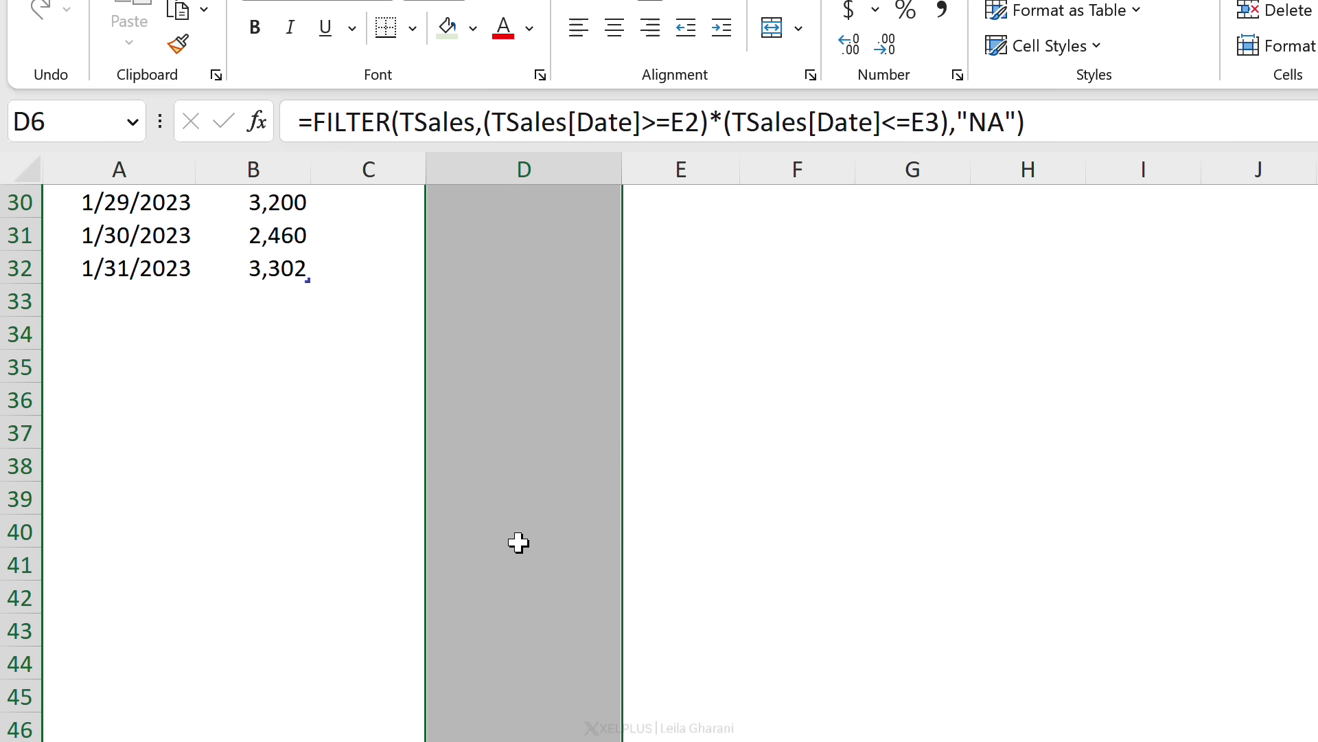
scroll(516, 541, up, 10)
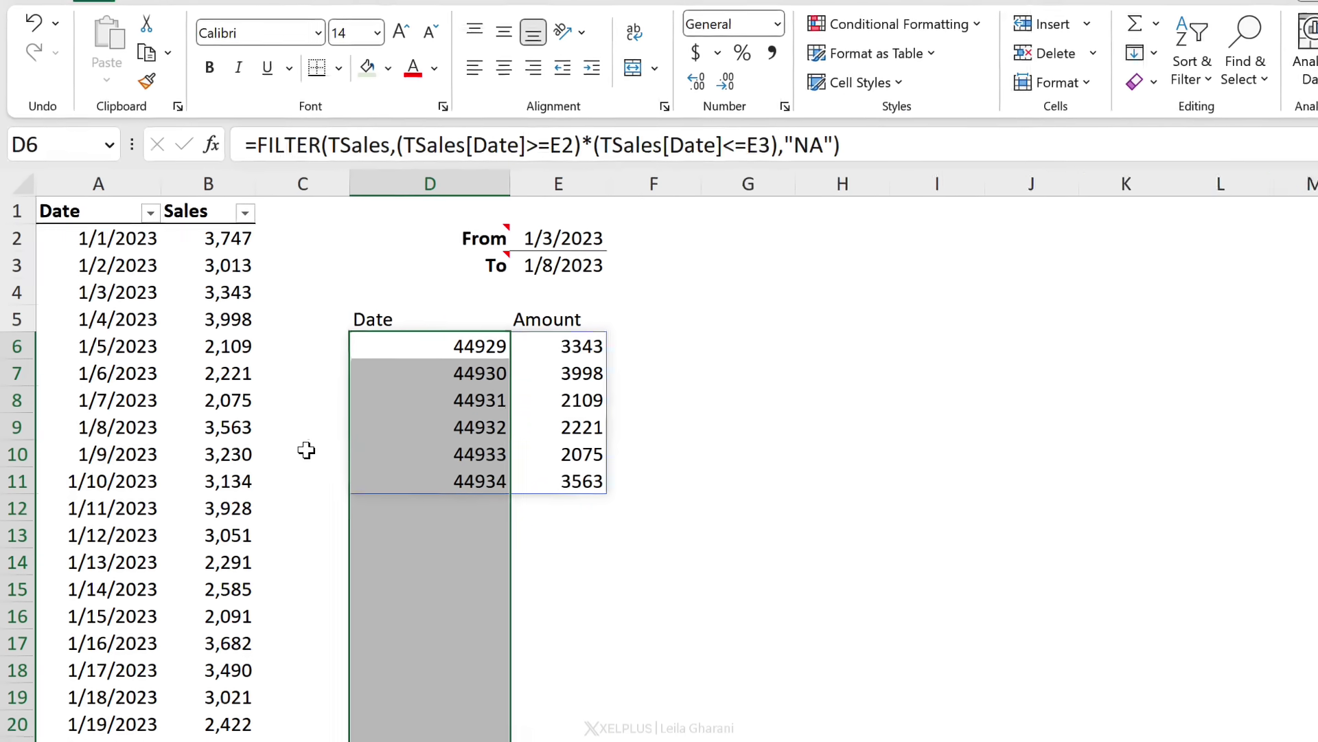
click(775, 23)
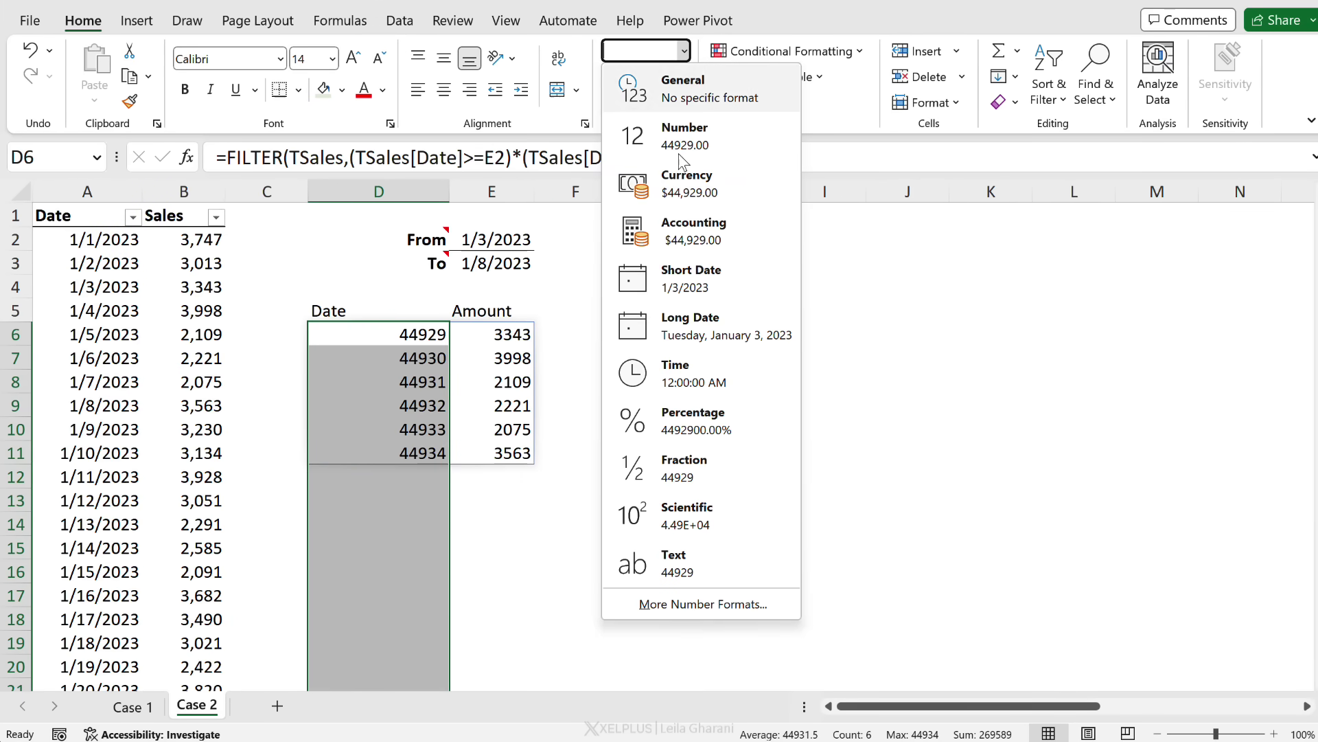
click(680, 281)
Step: Format the spilled amounts in column E as Number with 0 decimals and thousands separator
click(505, 334)
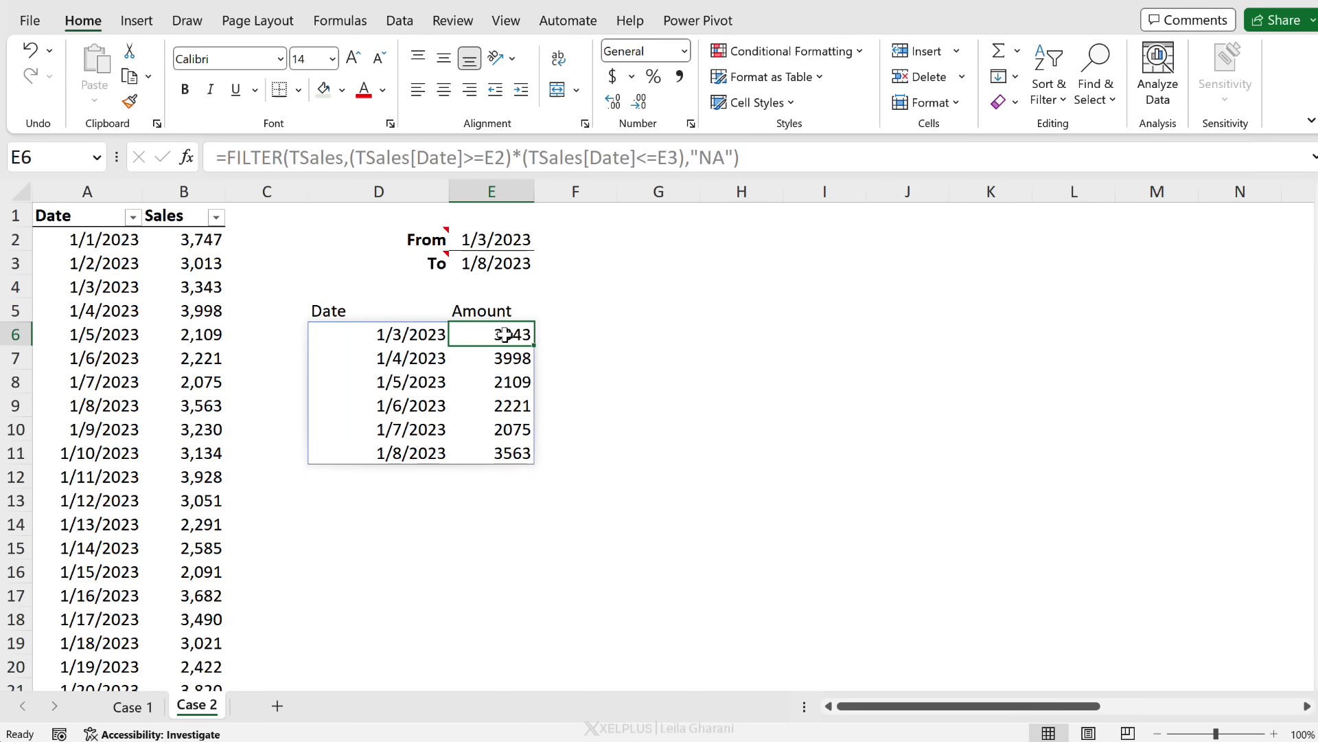
drag(495, 337, 462, 612)
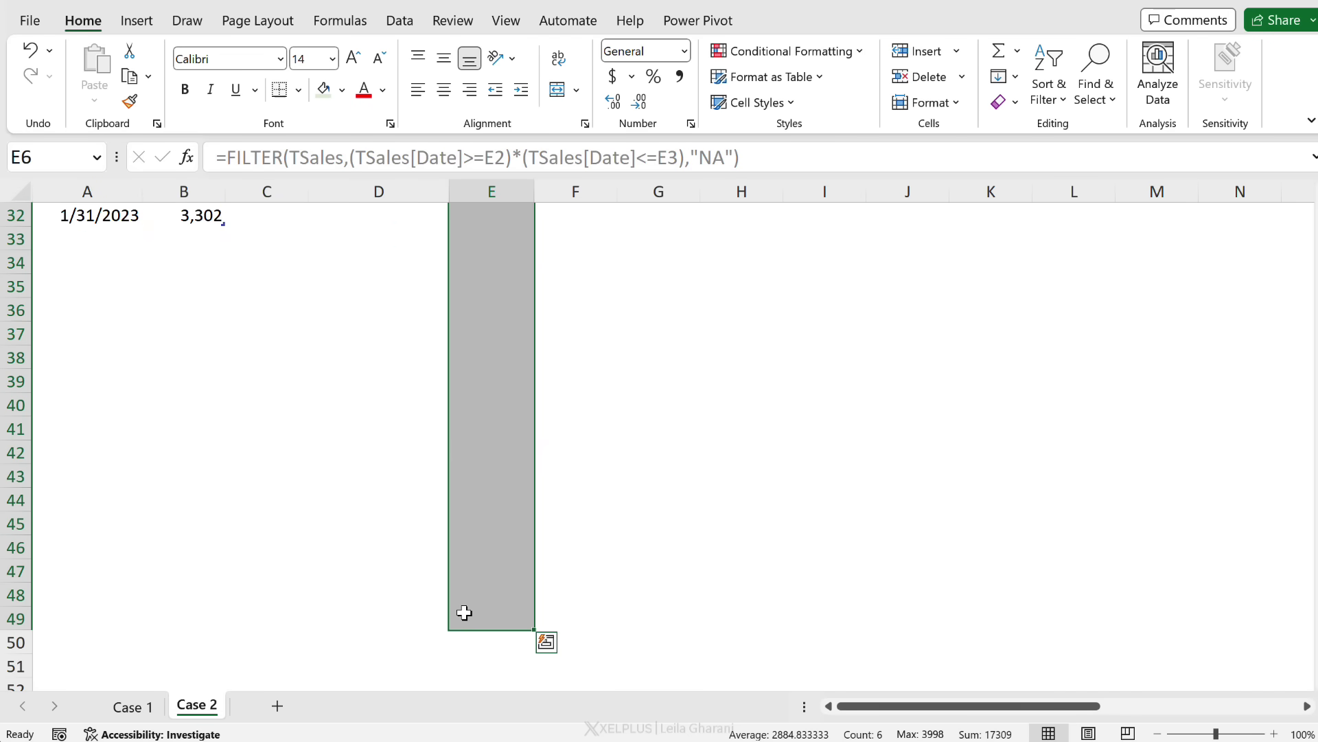
key(ctrl+1)
click(755, 199)
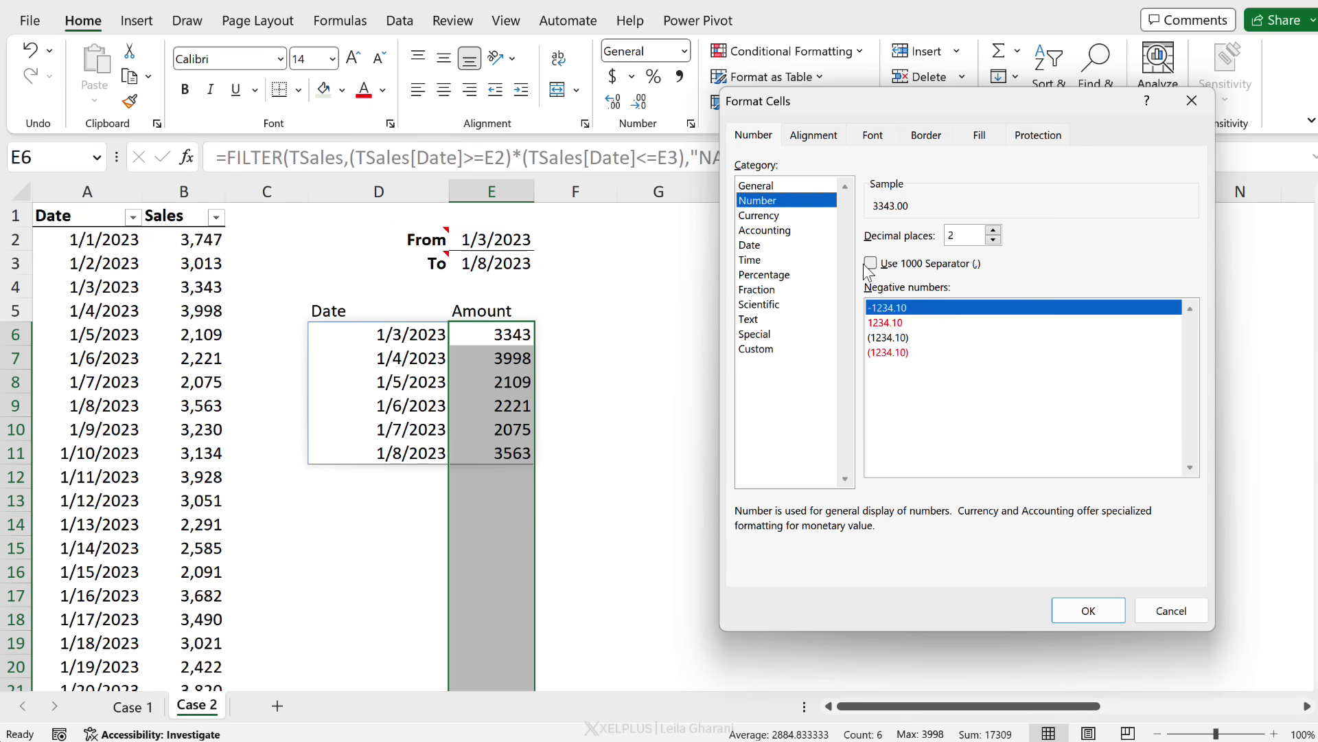
click(871, 263)
click(993, 239)
click(993, 240)
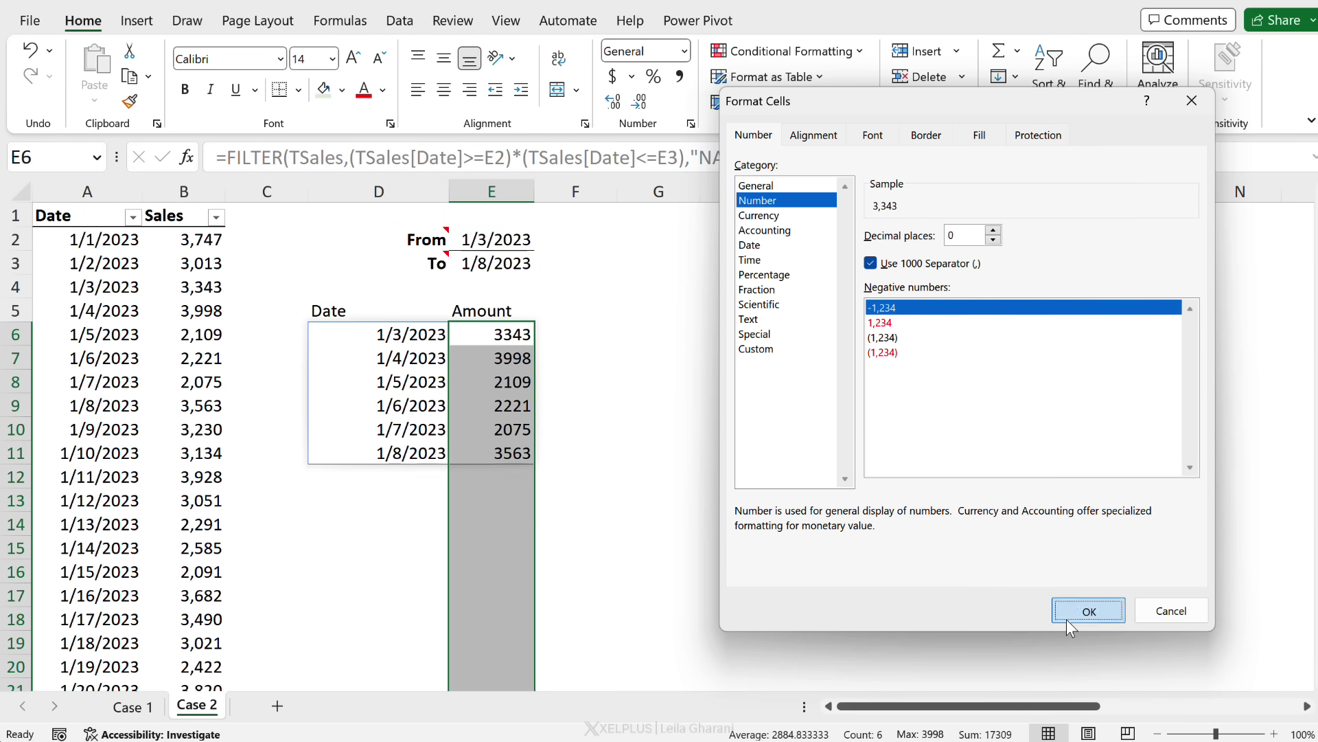
click(1089, 610)
click(731, 429)
click(536, 270)
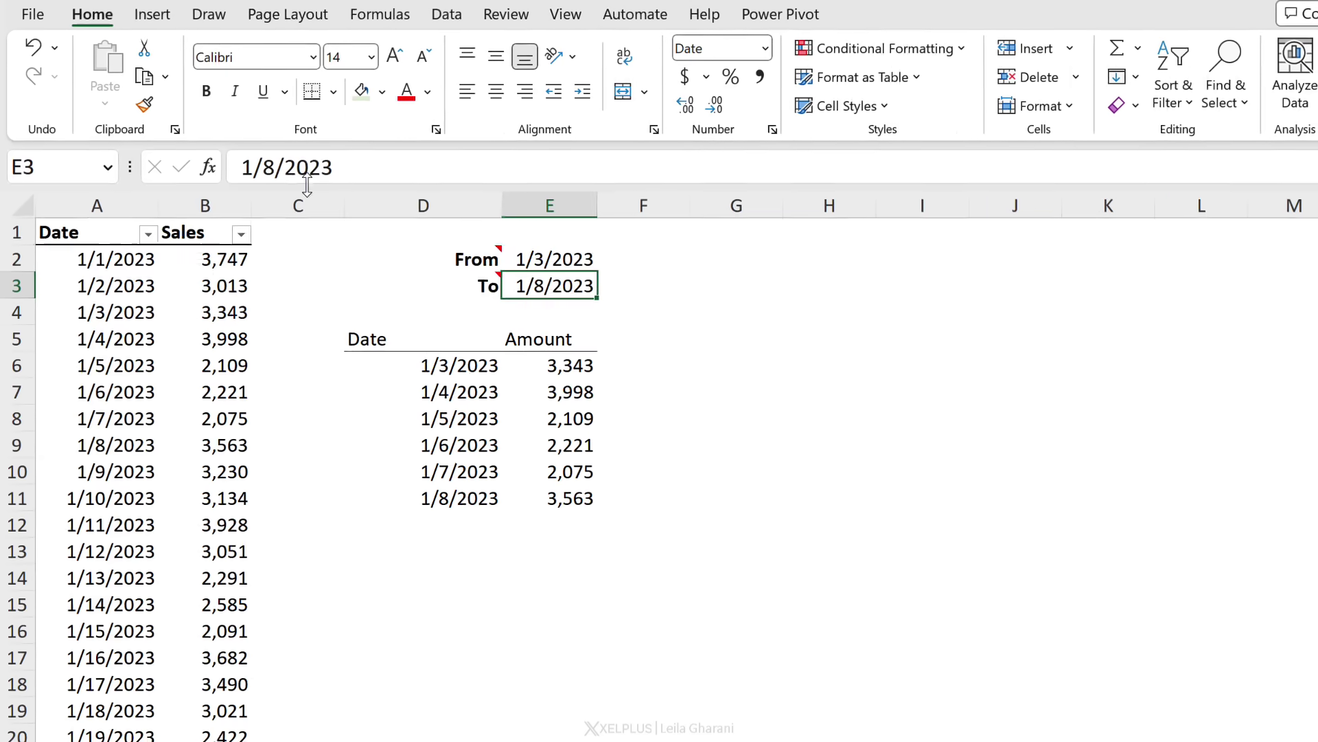
Step: Change the To date in E3 to 1/5/2023
double_click(244, 160)
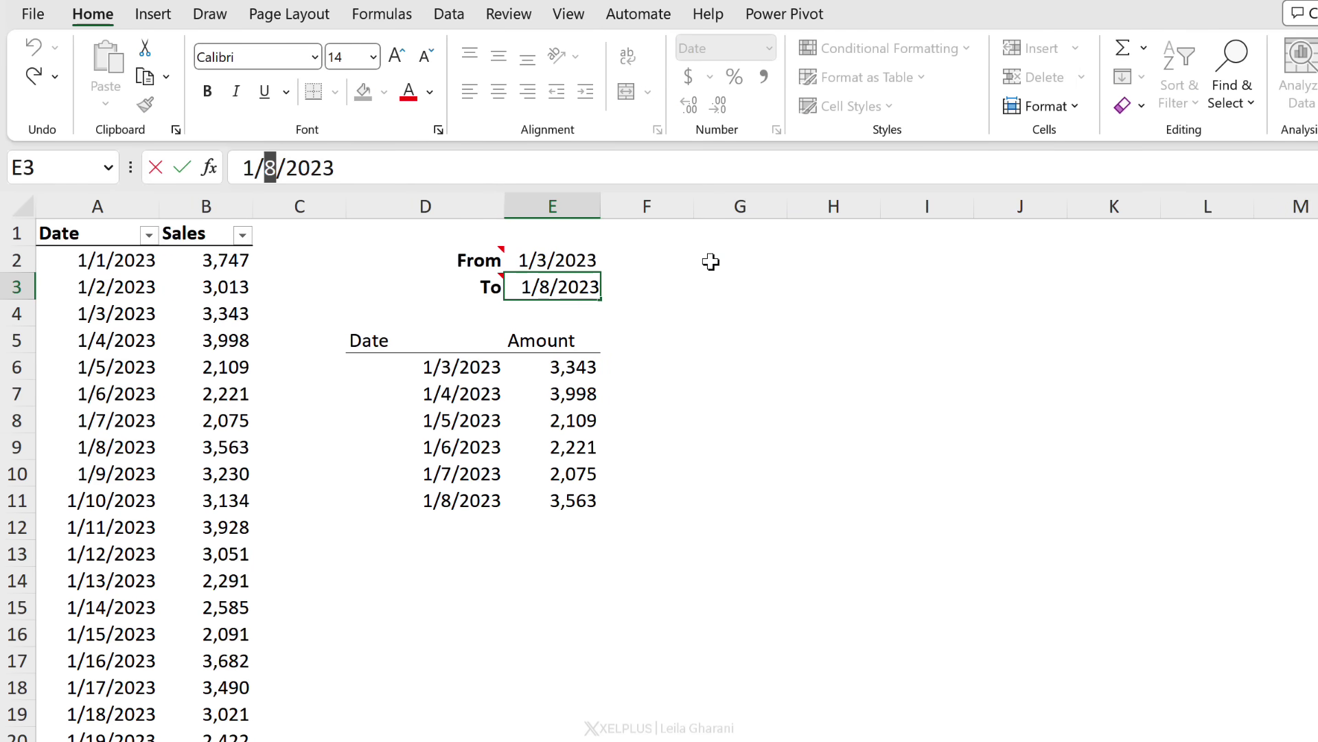
text(5)
key(Return)
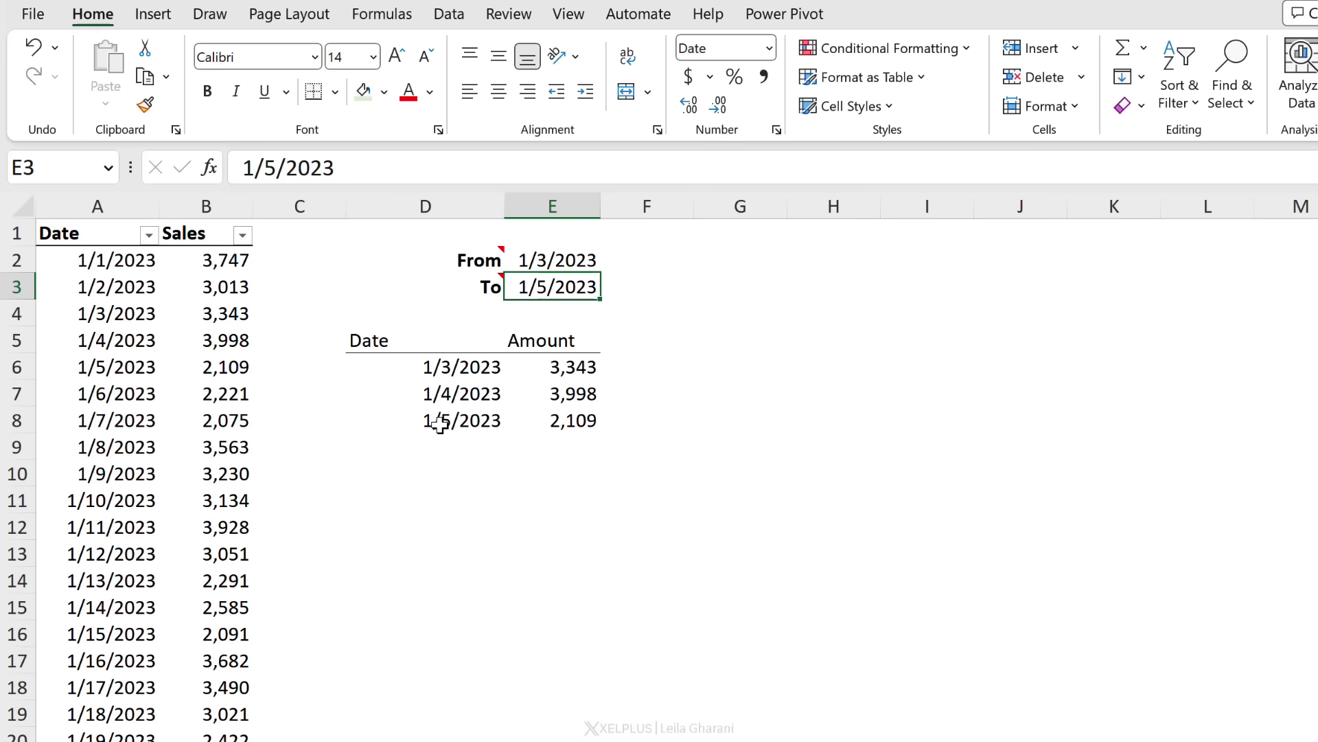
Step: Insert a 2-D line chart of the filtered amounts and place it right of the table
click(440, 372)
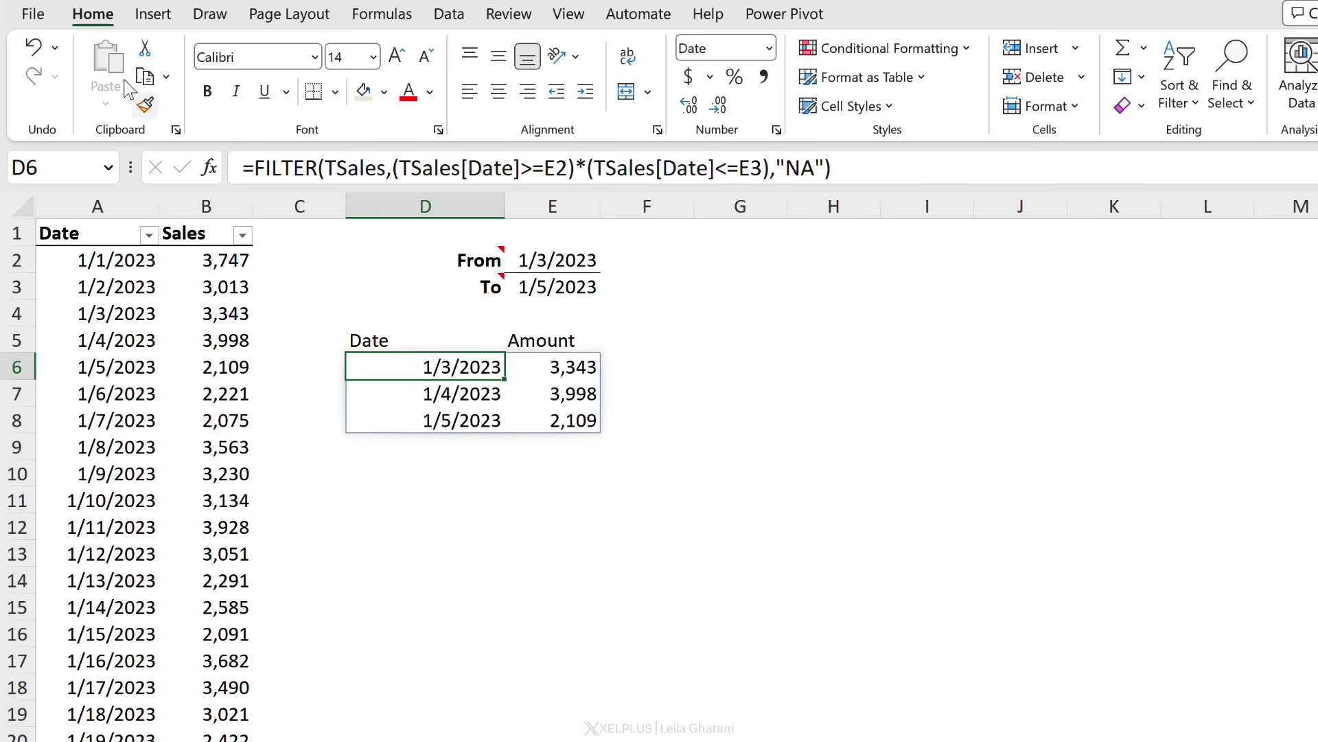
click(150, 15)
click(512, 76)
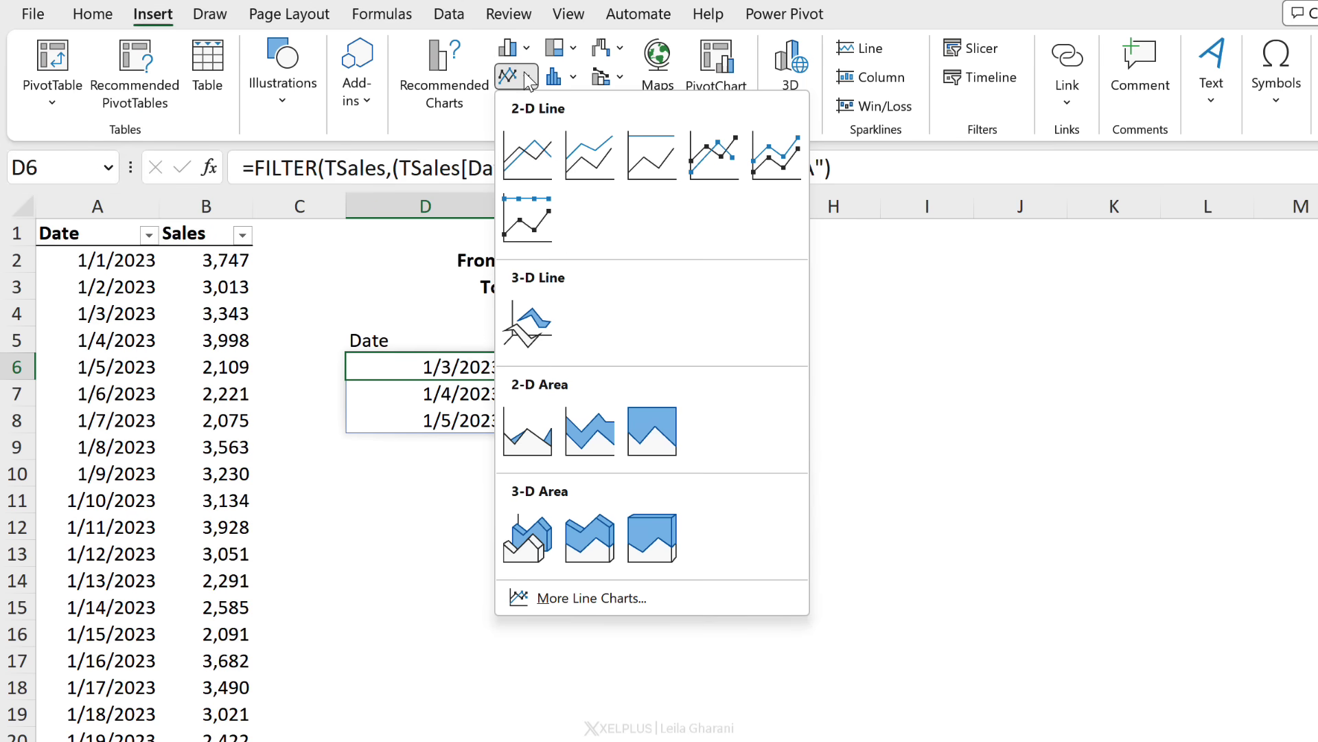
click(527, 160)
drag(633, 350, 900, 286)
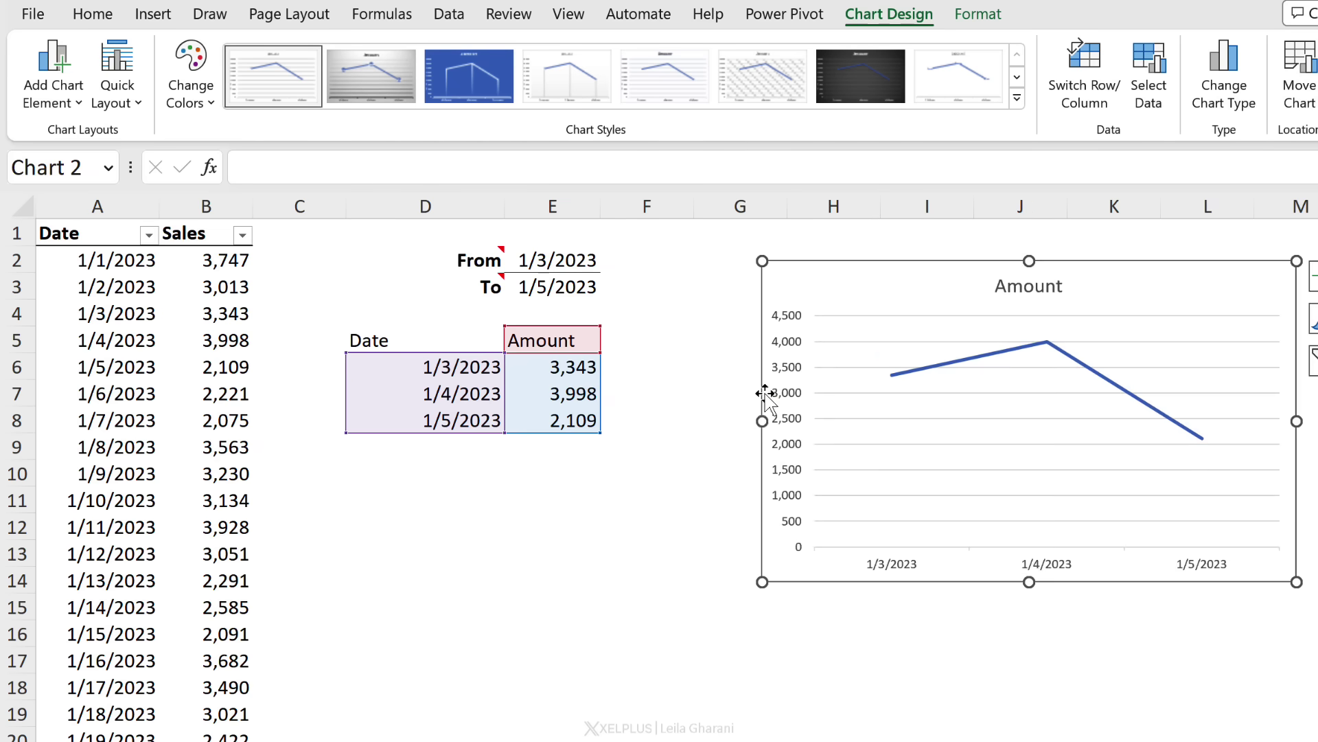
drag(762, 420, 718, 415)
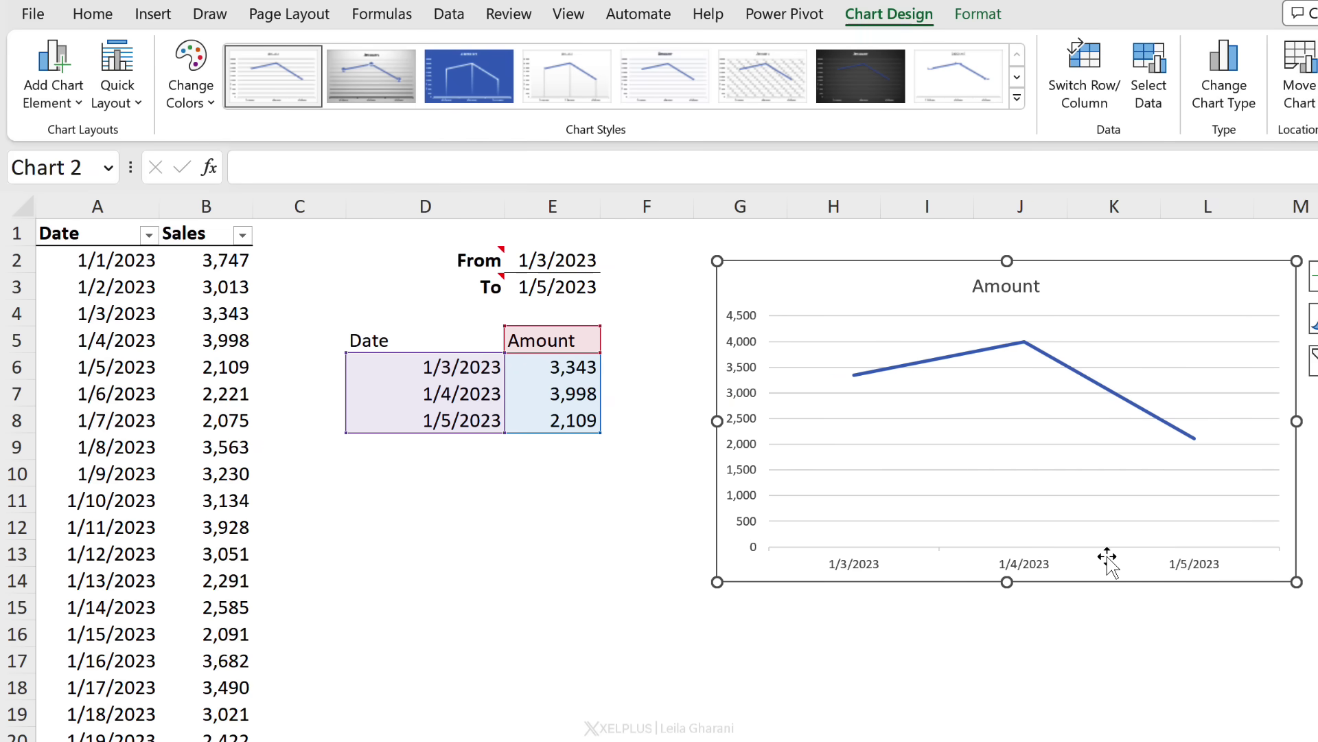
Step: Change the To date to 1/13/2023, then to 1/8/2023
click(540, 286)
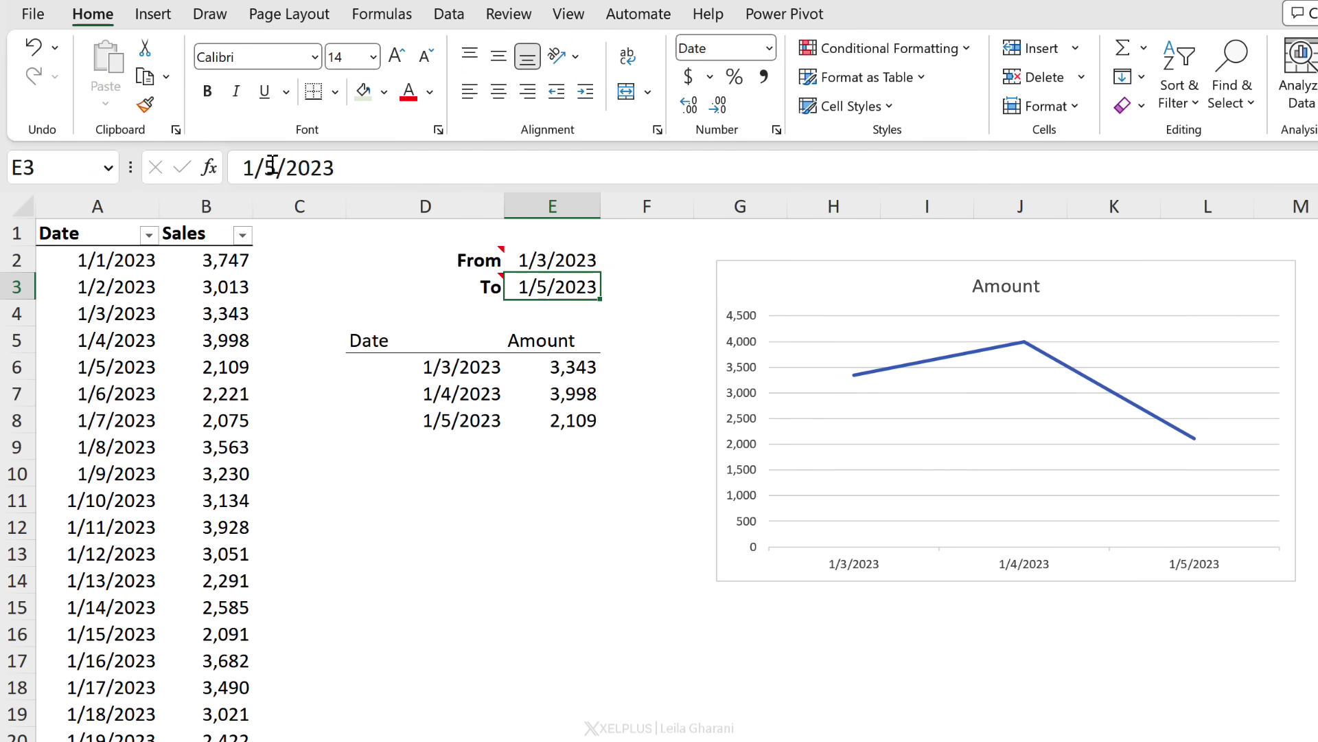
double_click(268, 165)
text(13)
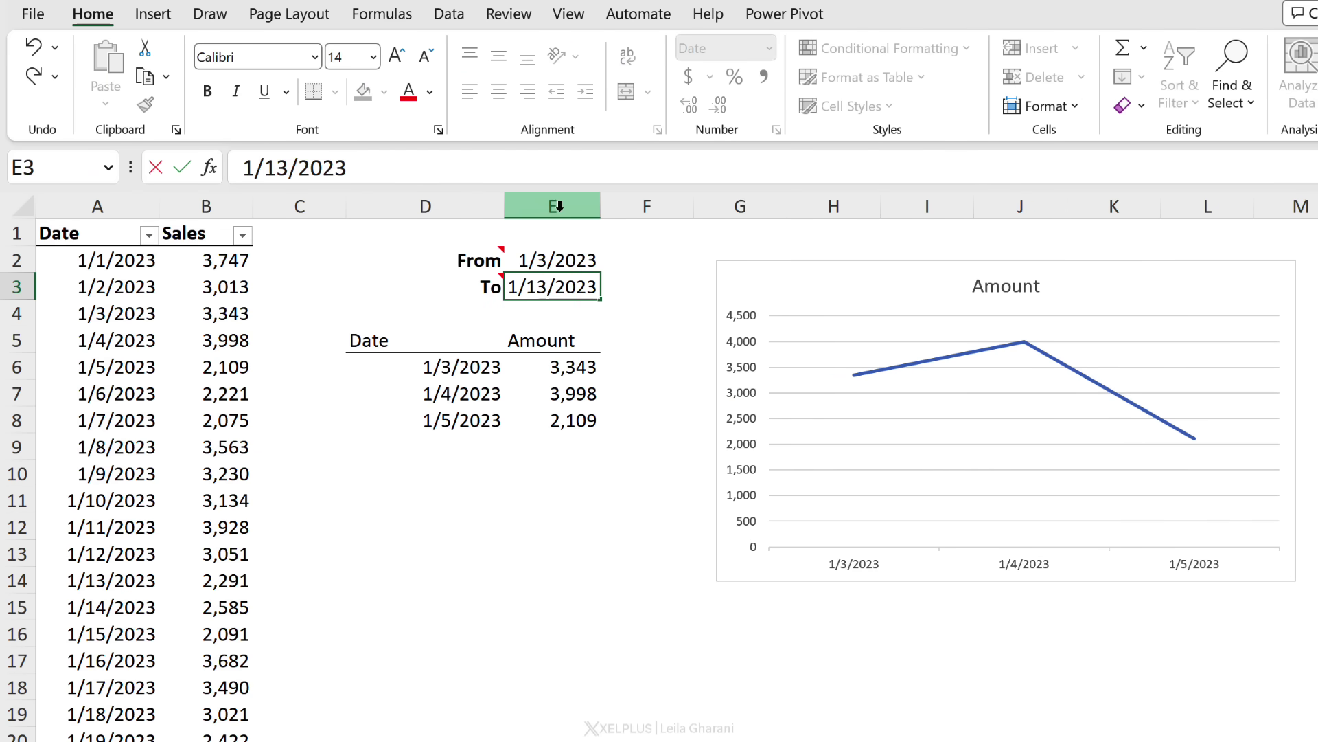
key(ctrl+Return)
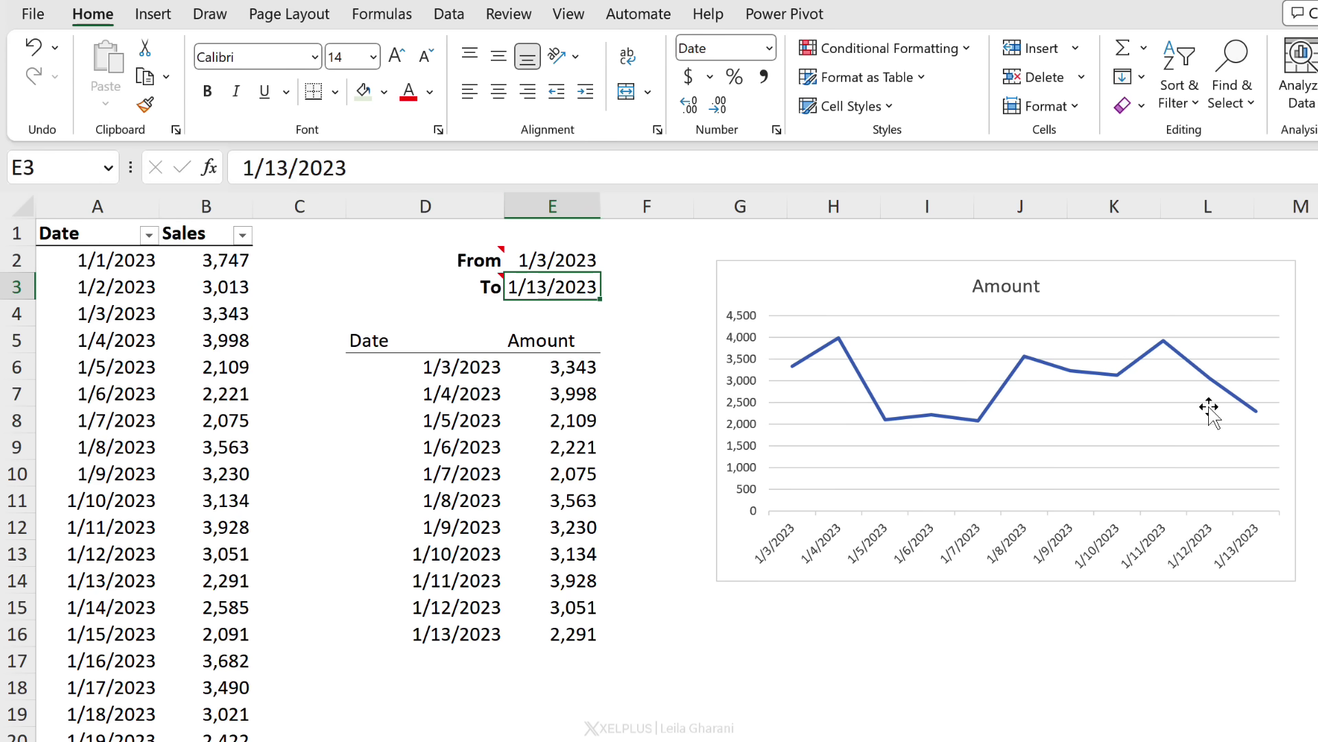
drag(291, 168, 265, 168)
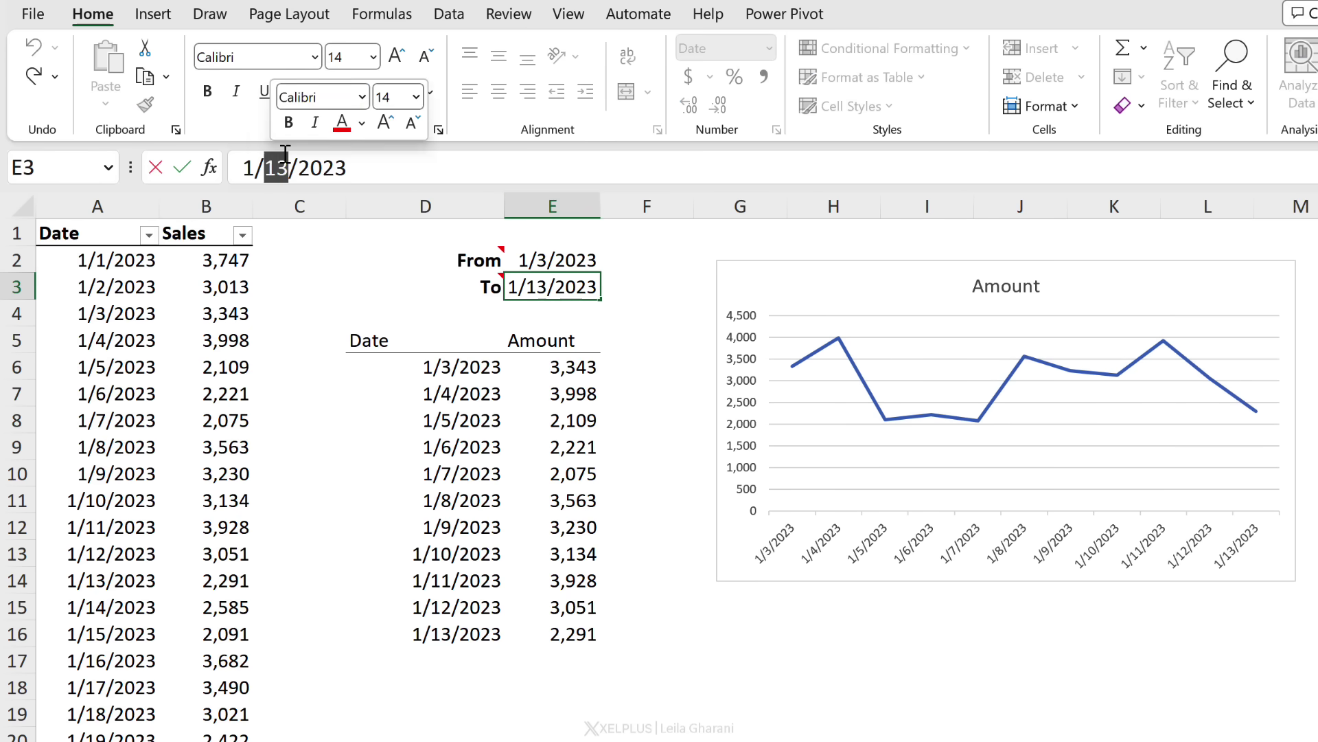
text(8)
key(ctrl+Return)
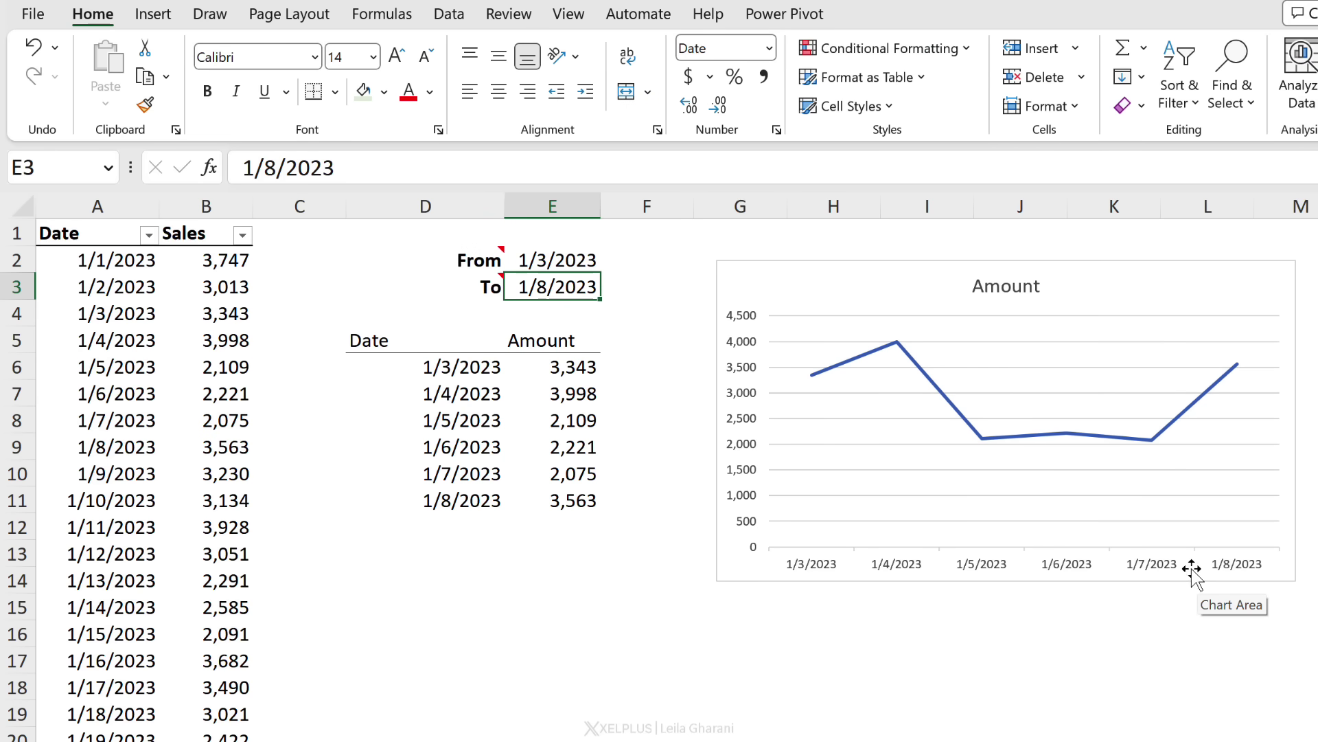
click(503, 366)
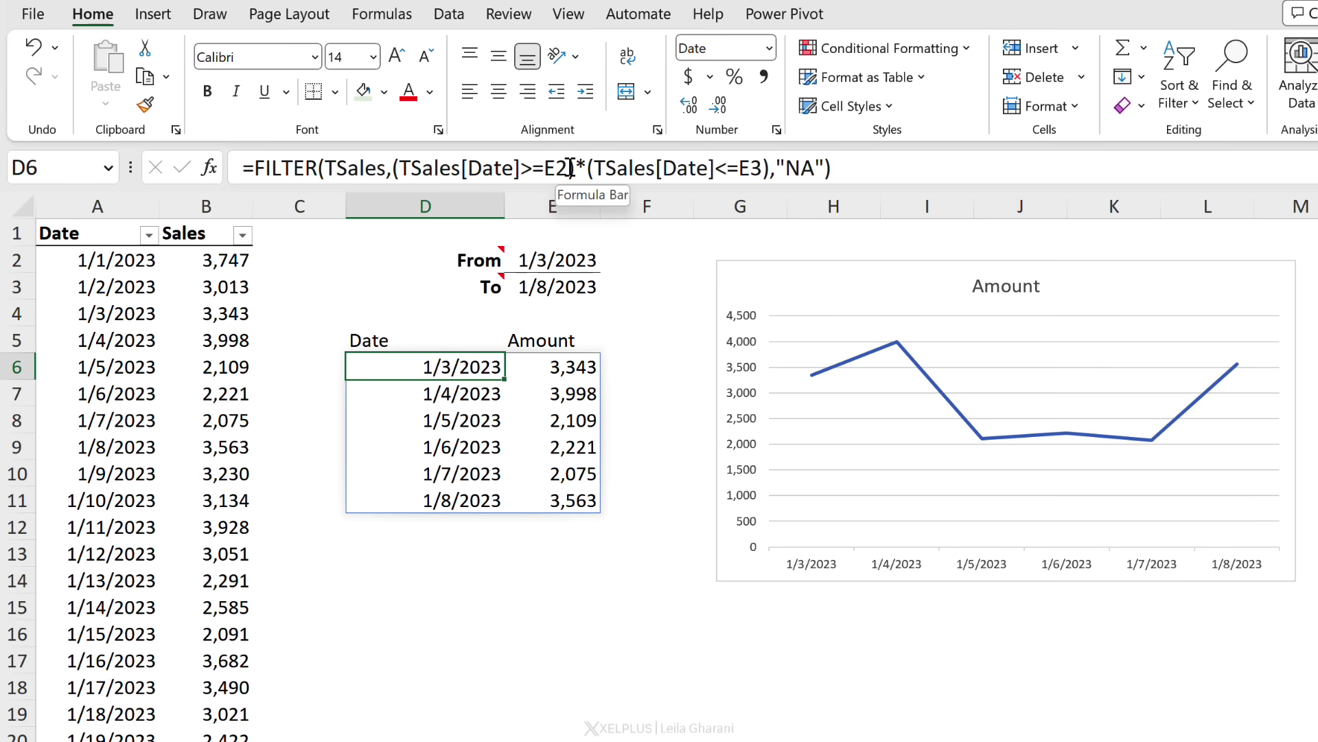
Step: Evaluate D6's TSales[Date]>=E2 and TSales[Date]<=E3 conditions into TRUE/FALSE arrays with F9
drag(570, 168, 401, 170)
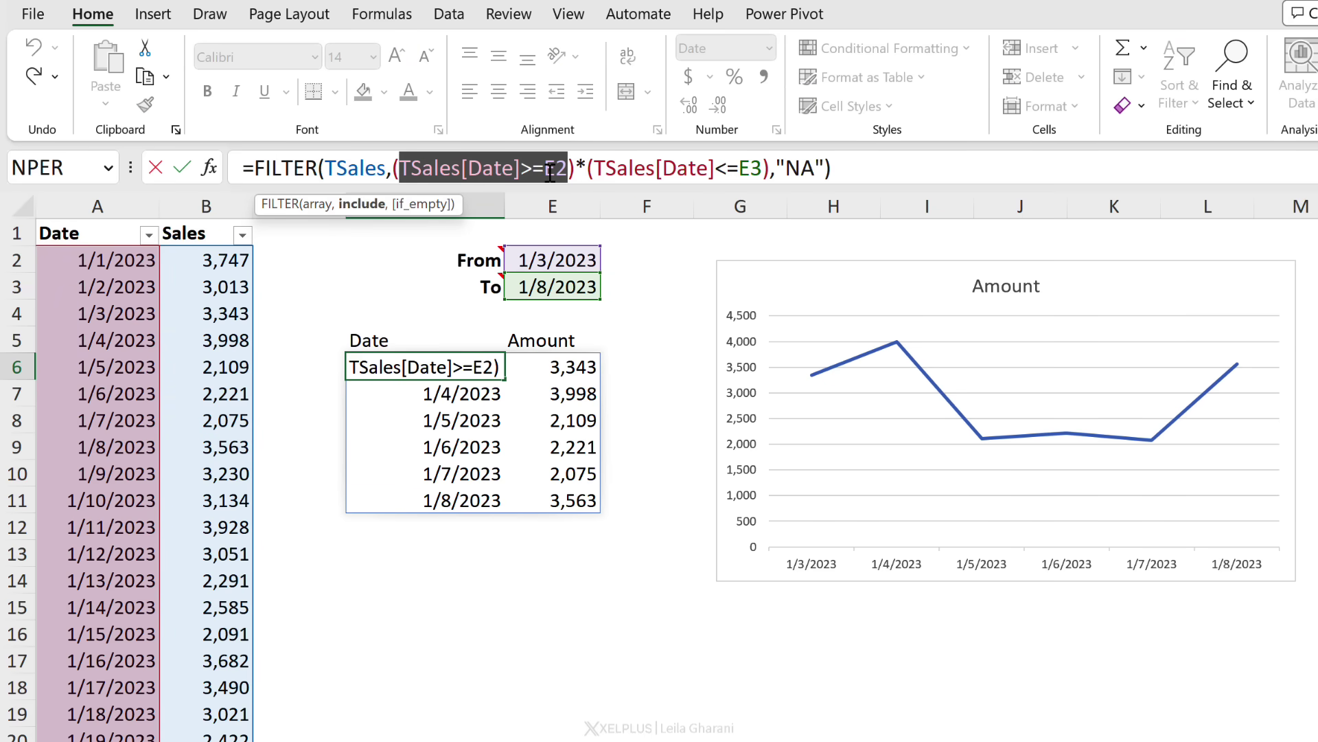
key(F9)
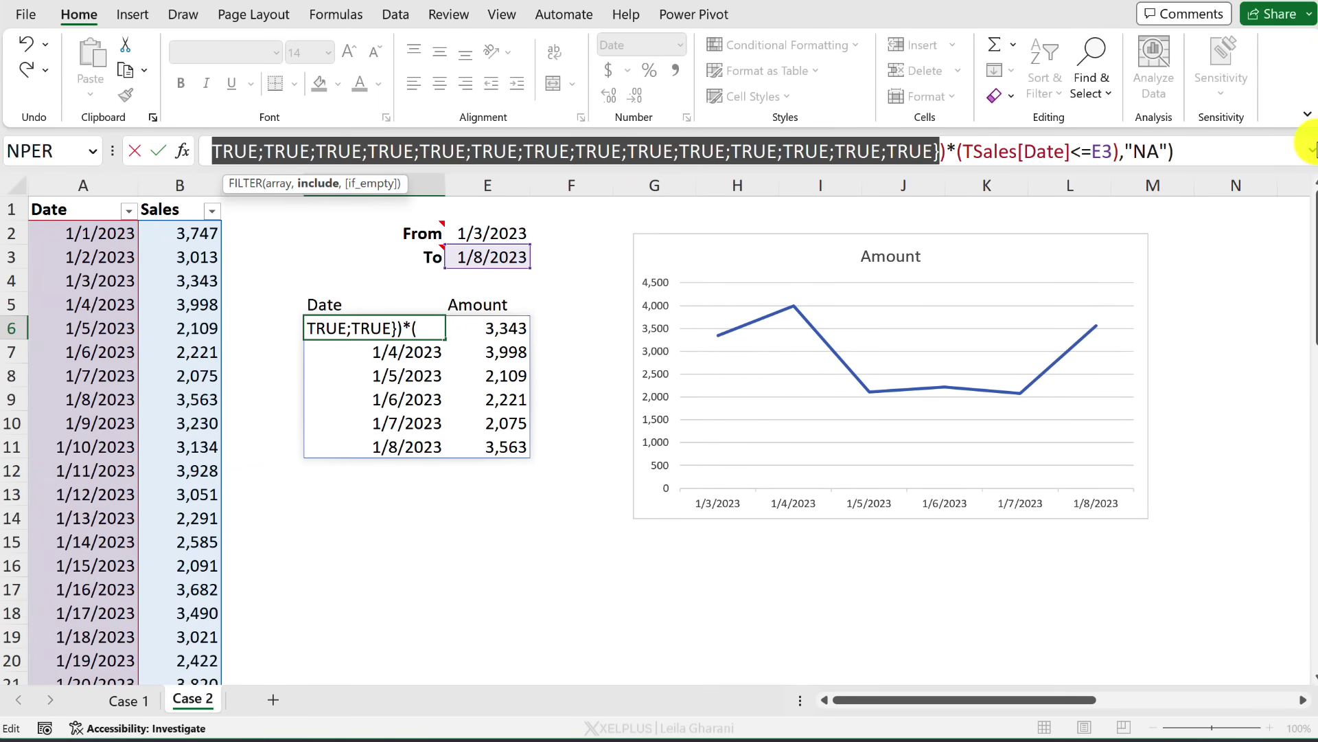
click(1312, 150)
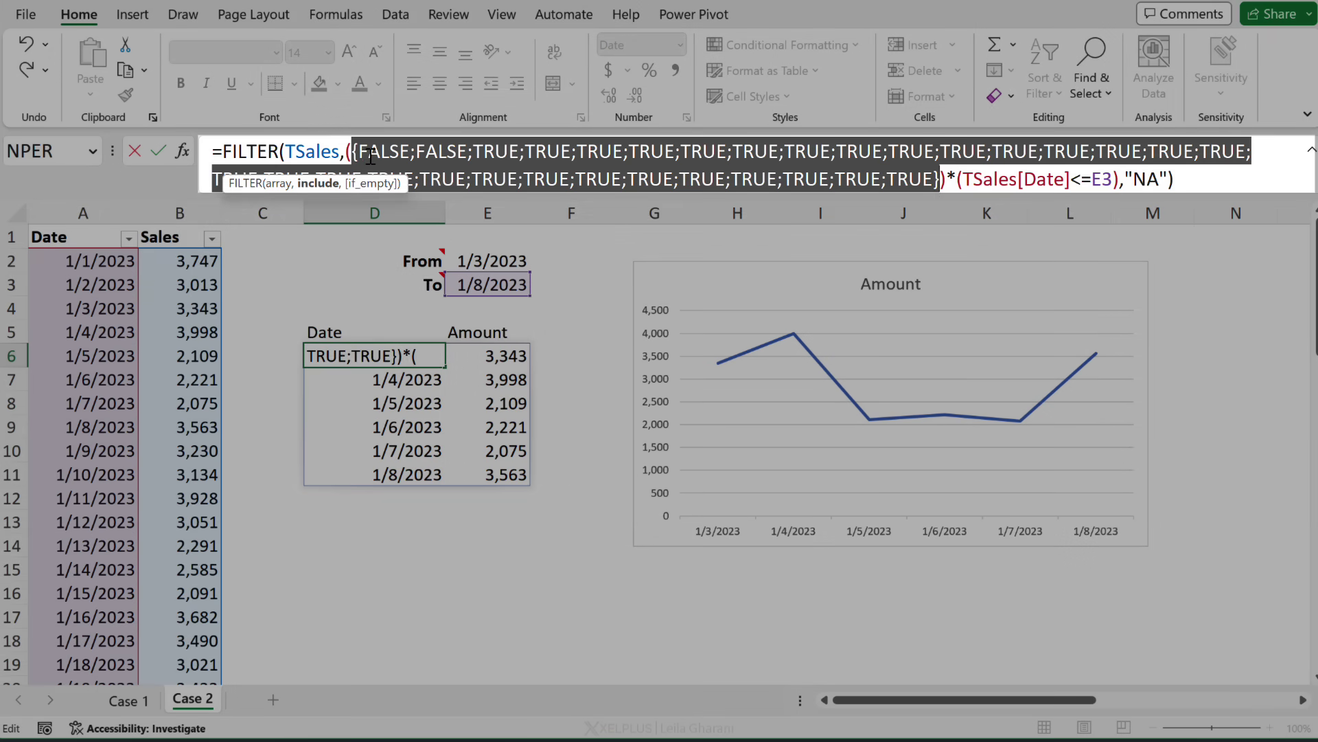
click(371, 156)
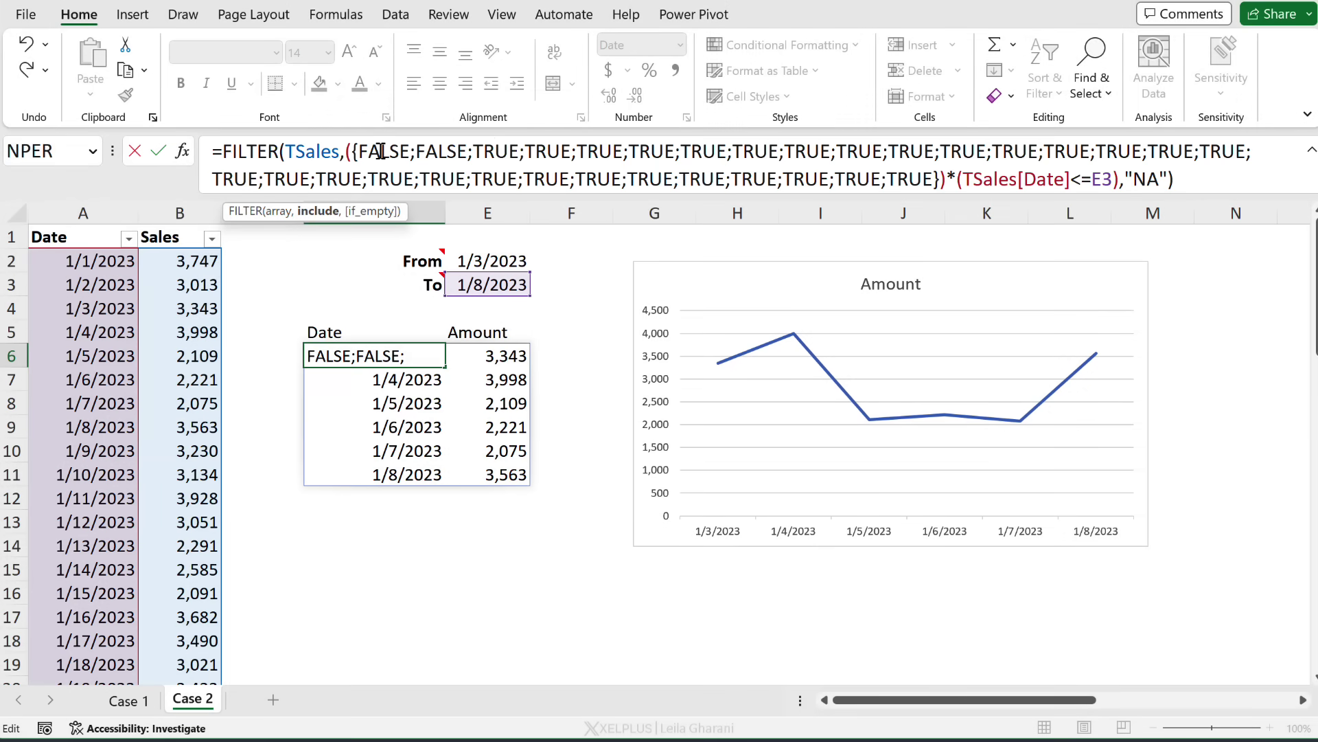
click(357, 146)
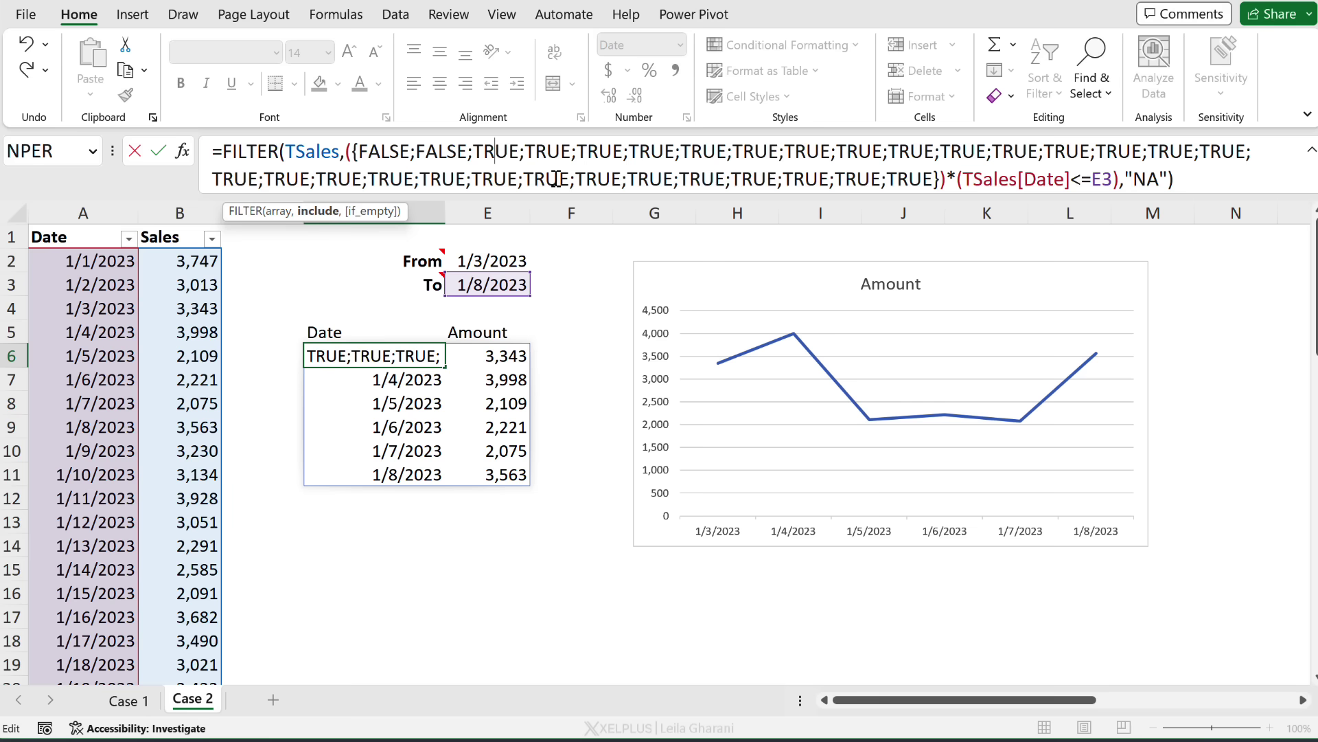
drag(968, 180, 1111, 182)
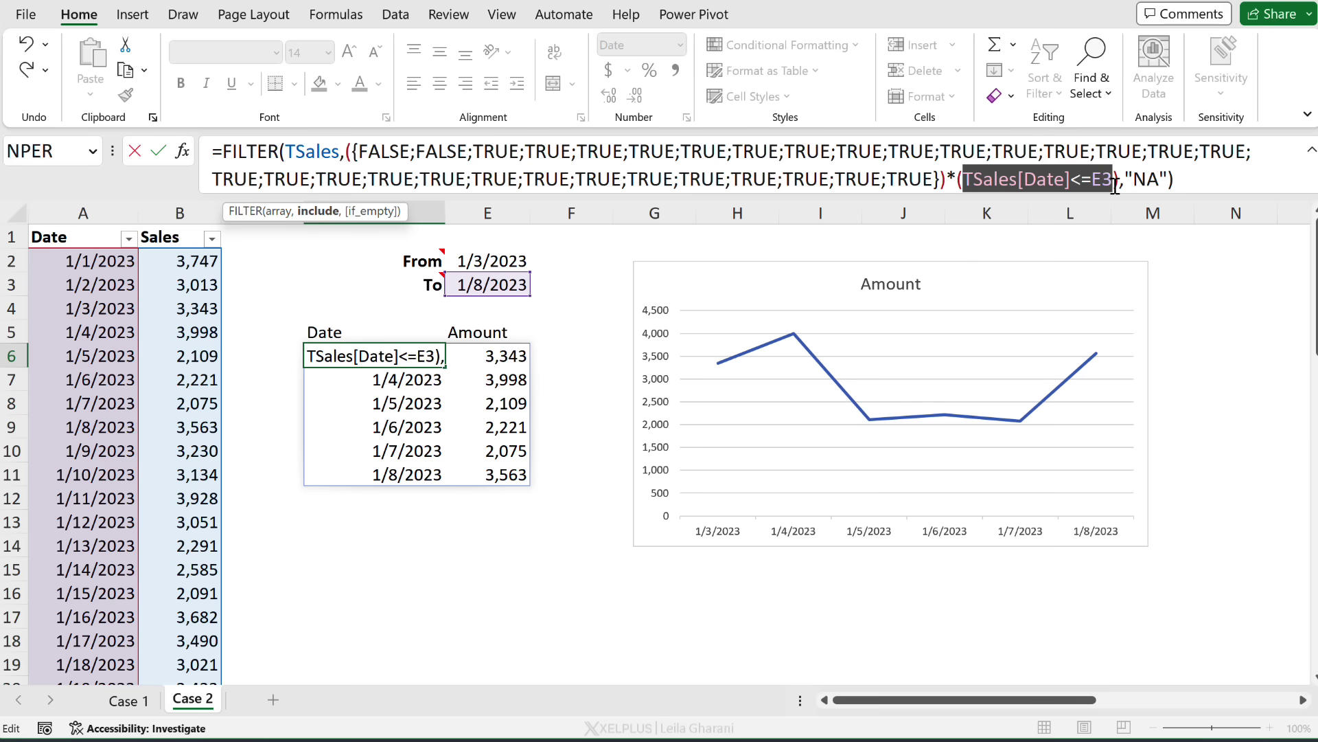
key(F9)
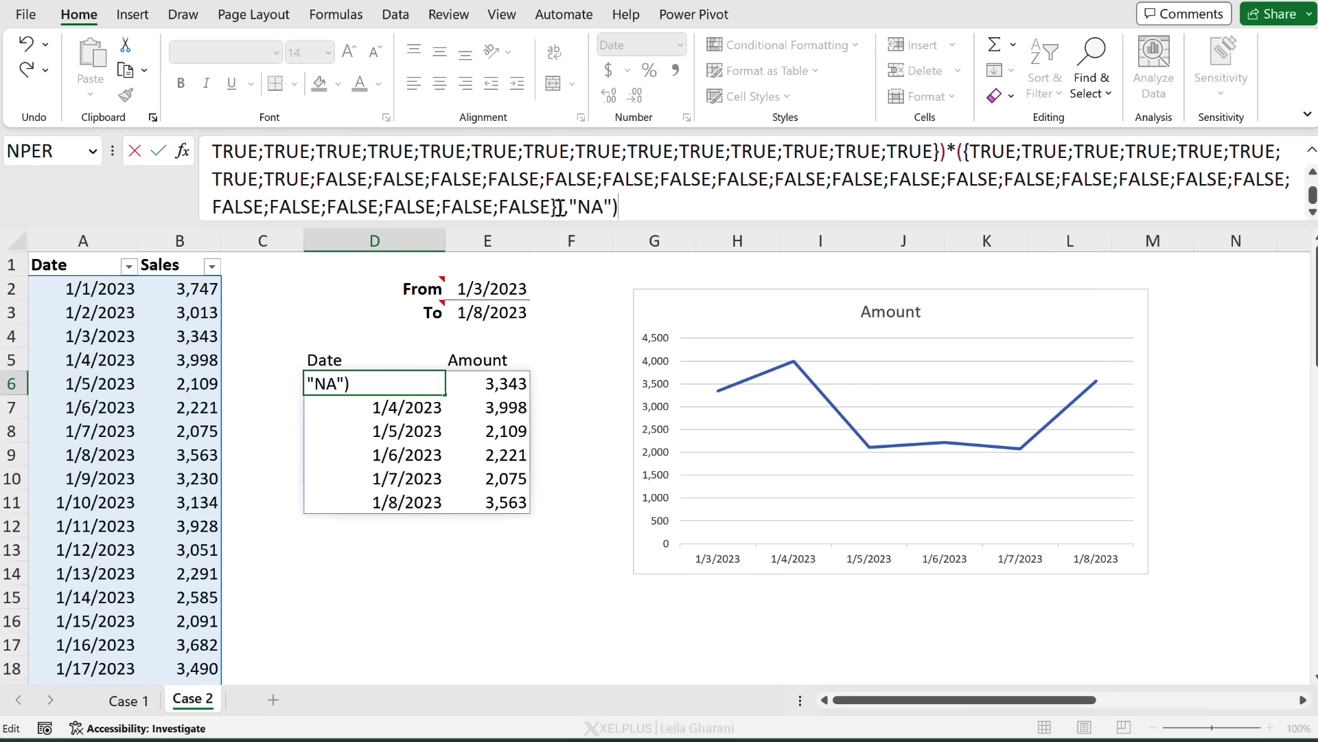
Step: Evaluate the multiplied date conditions into a 1/0 array, then cancel to keep the original FILTER formula
drag(563, 208, 349, 151)
text(()
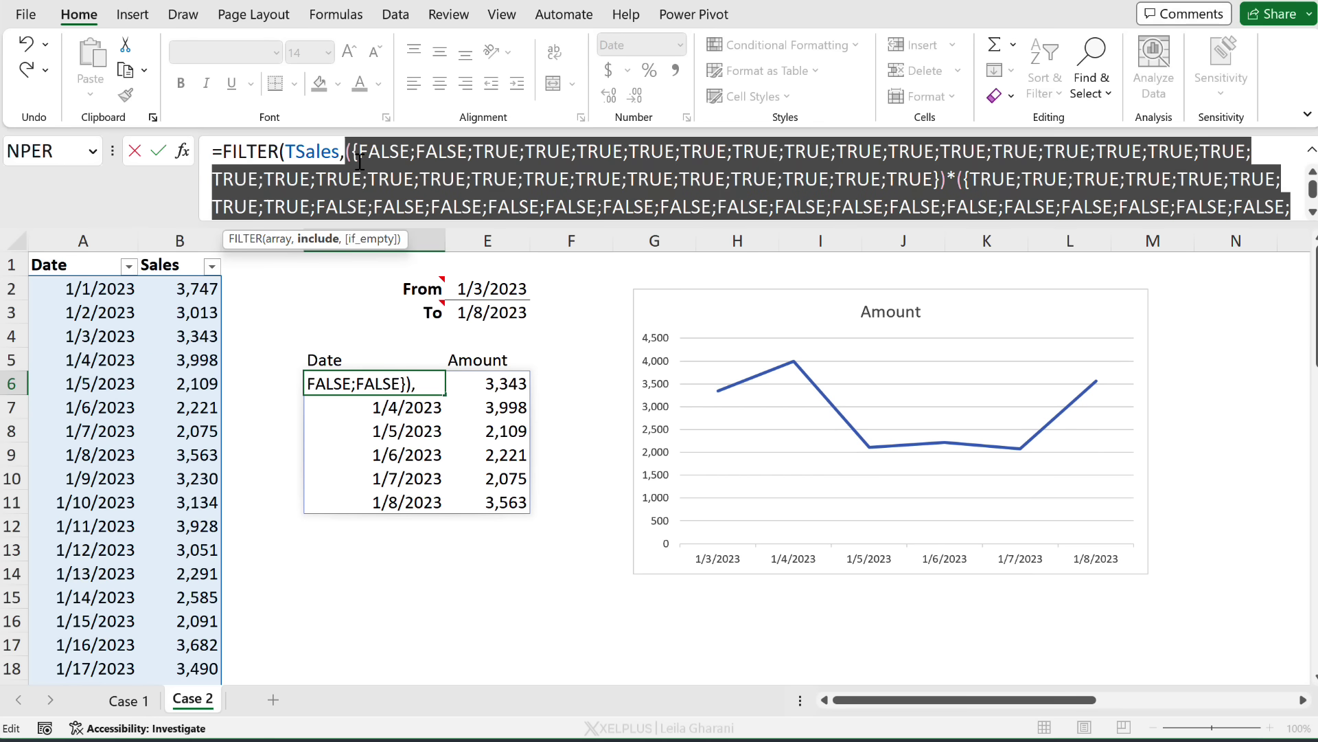
key(F9)
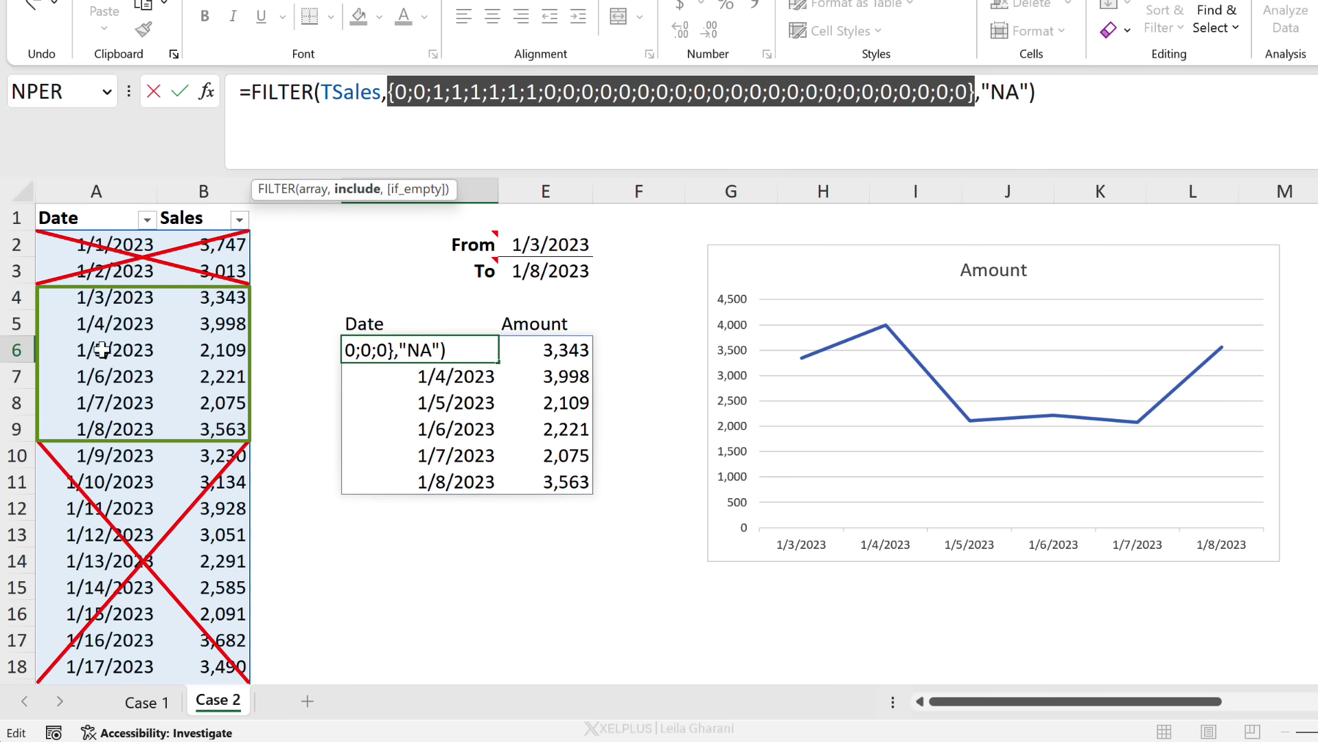
key(Escape)
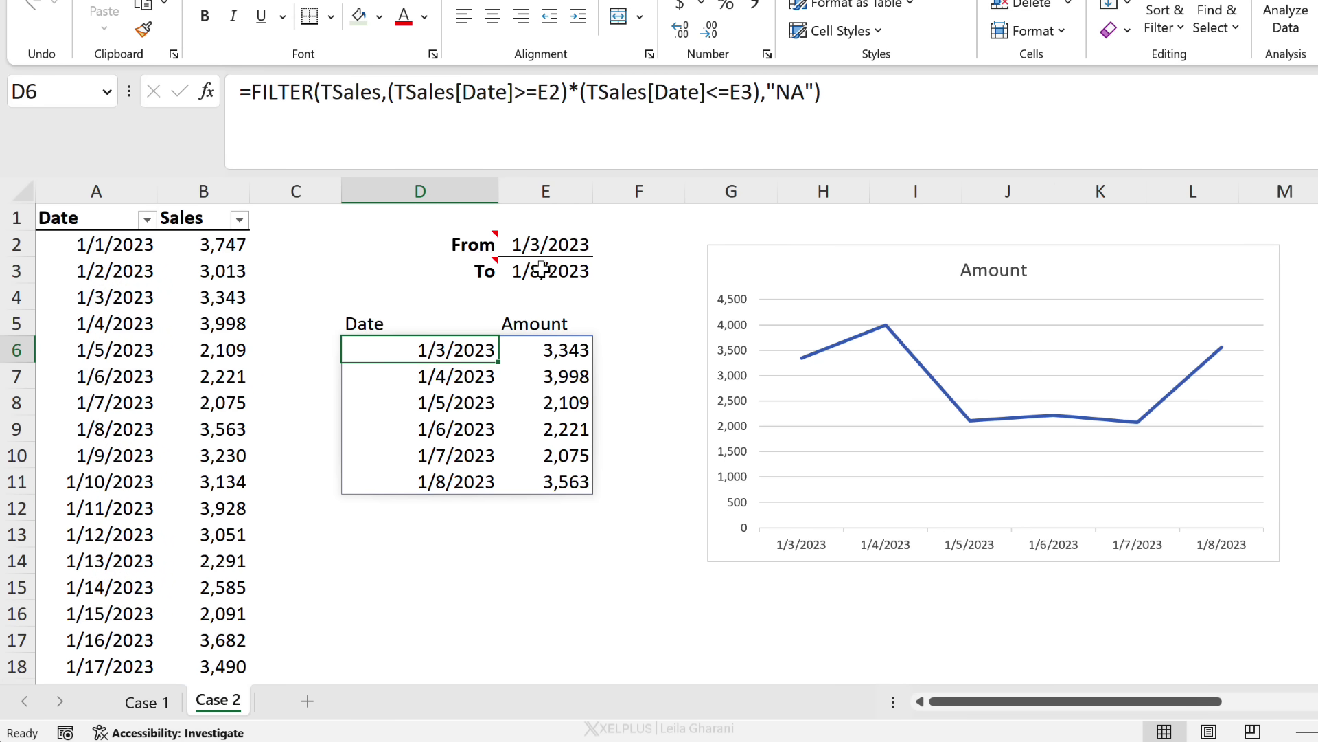
Step: Paste the copied February 2023 daily sales rows directly below the TSales table's last January row
key(ctrl+c)
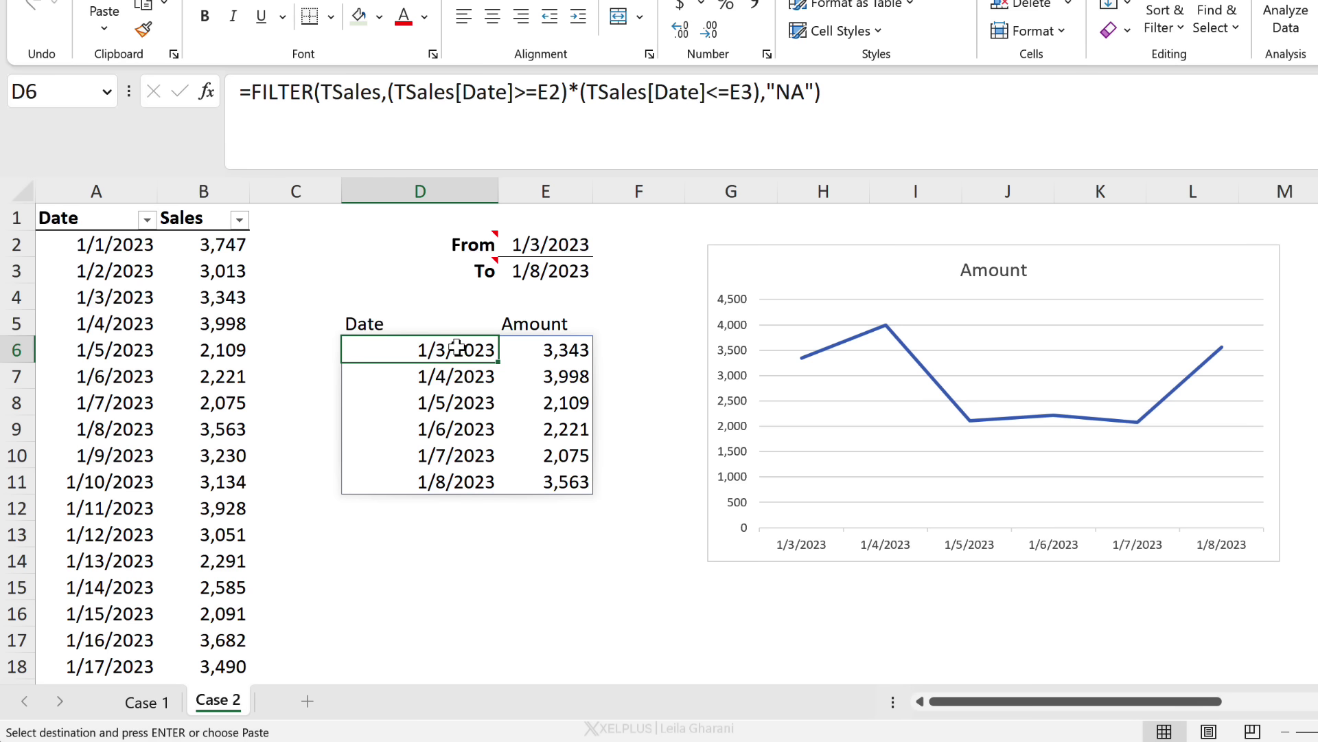
key(Left)
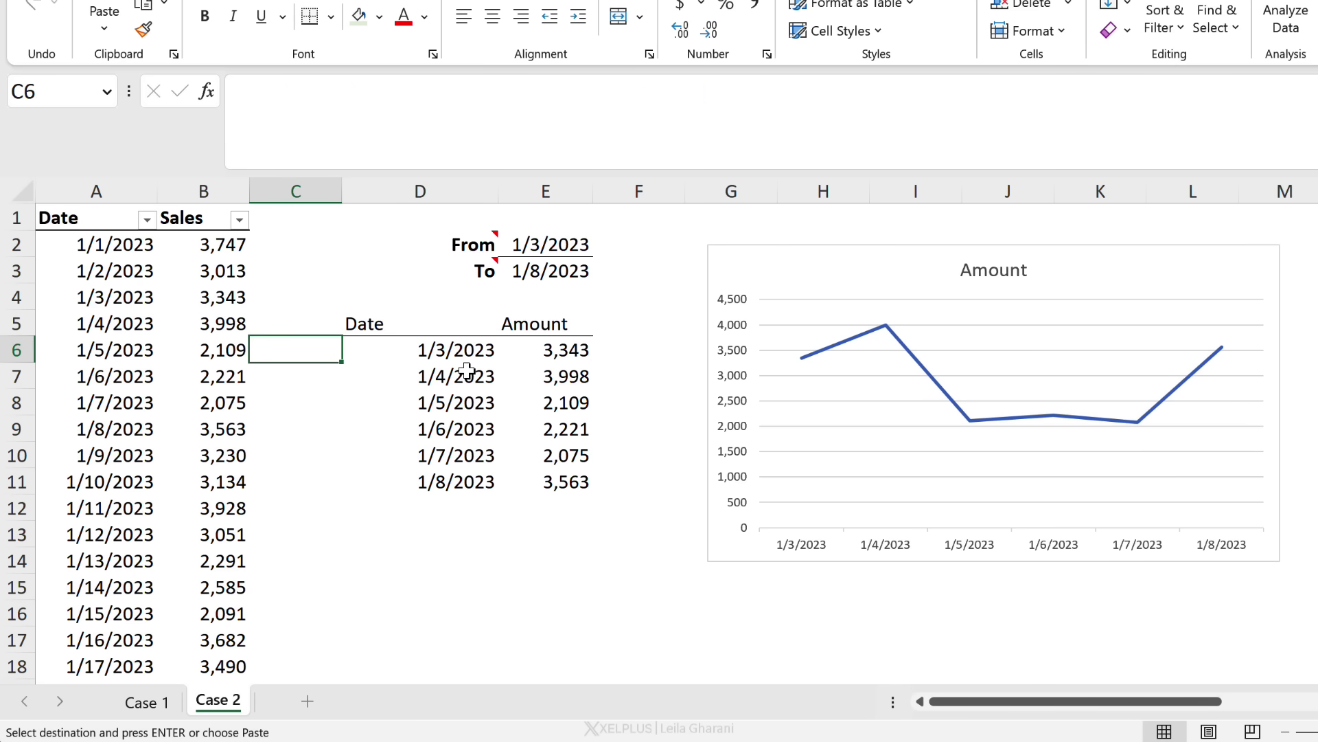
key(Left)
key(Left)
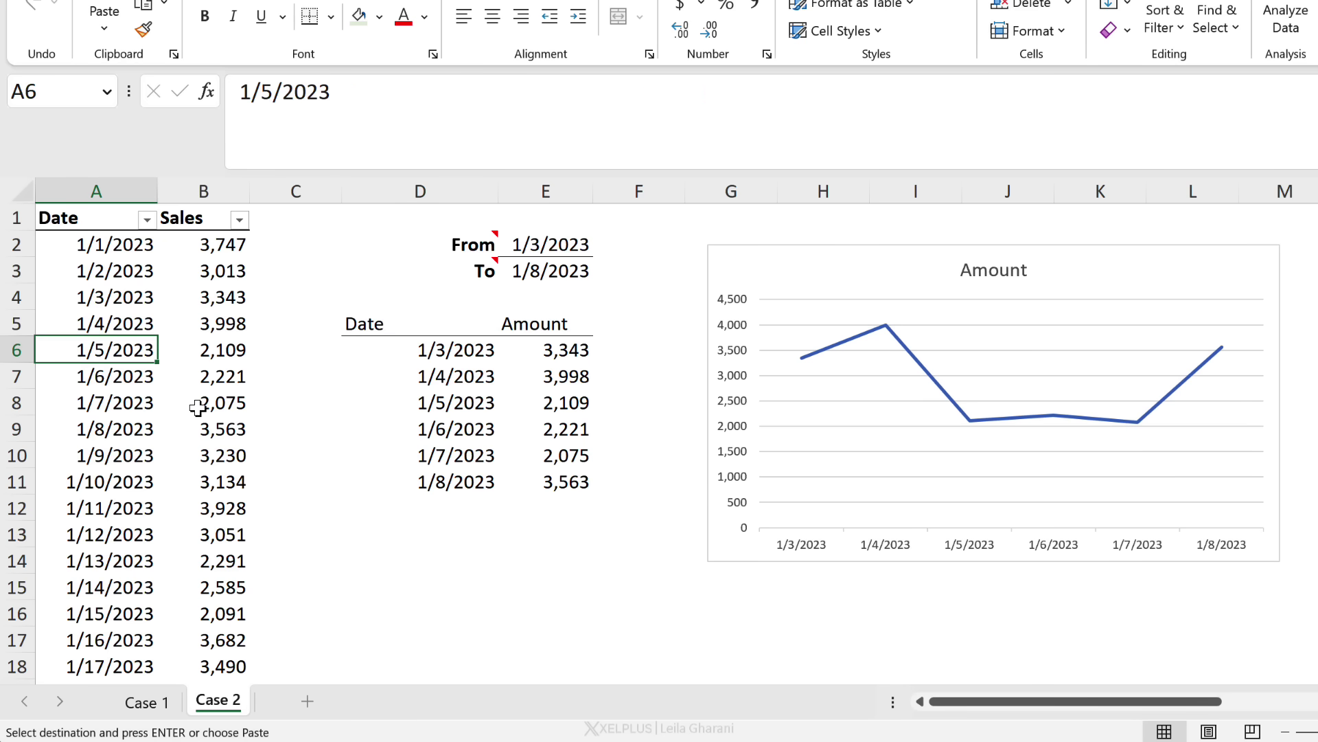
key(ctrl+Down)
key(Down)
key(Down)
key(Up)
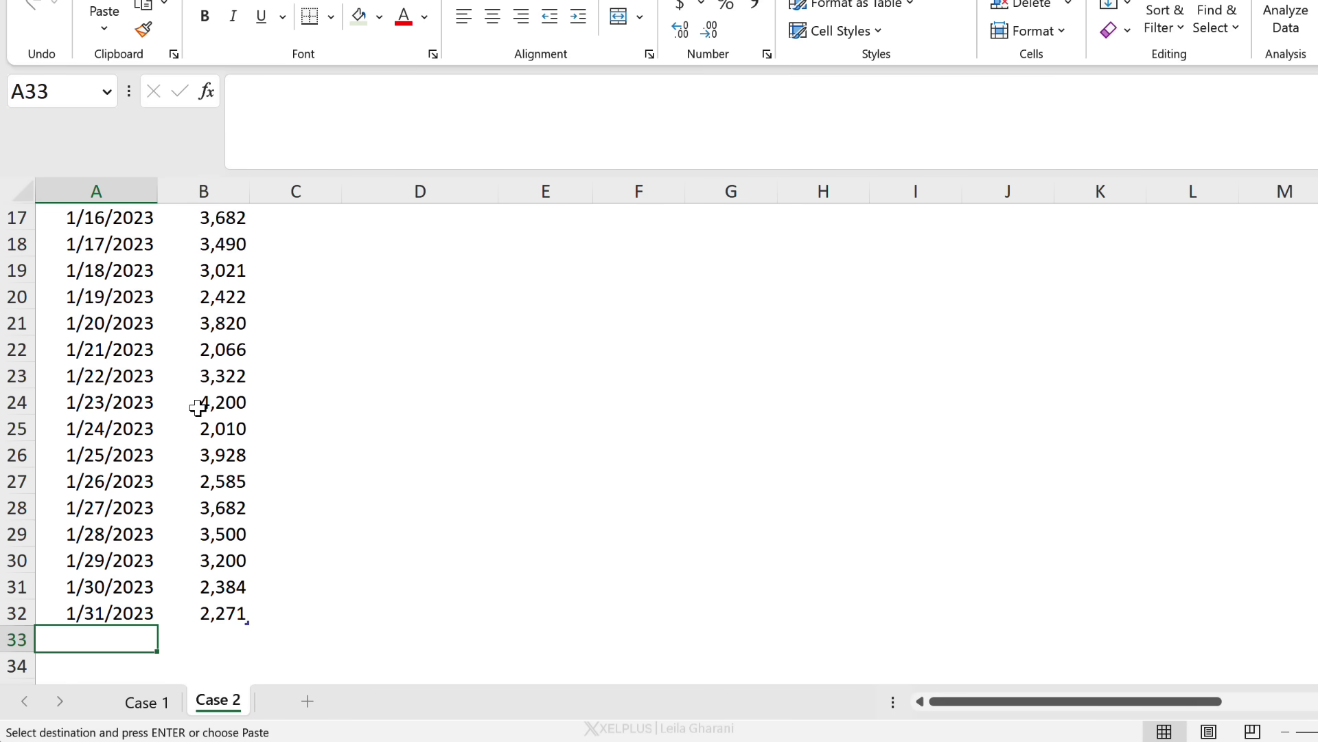
scroll(436, 470, down, 2)
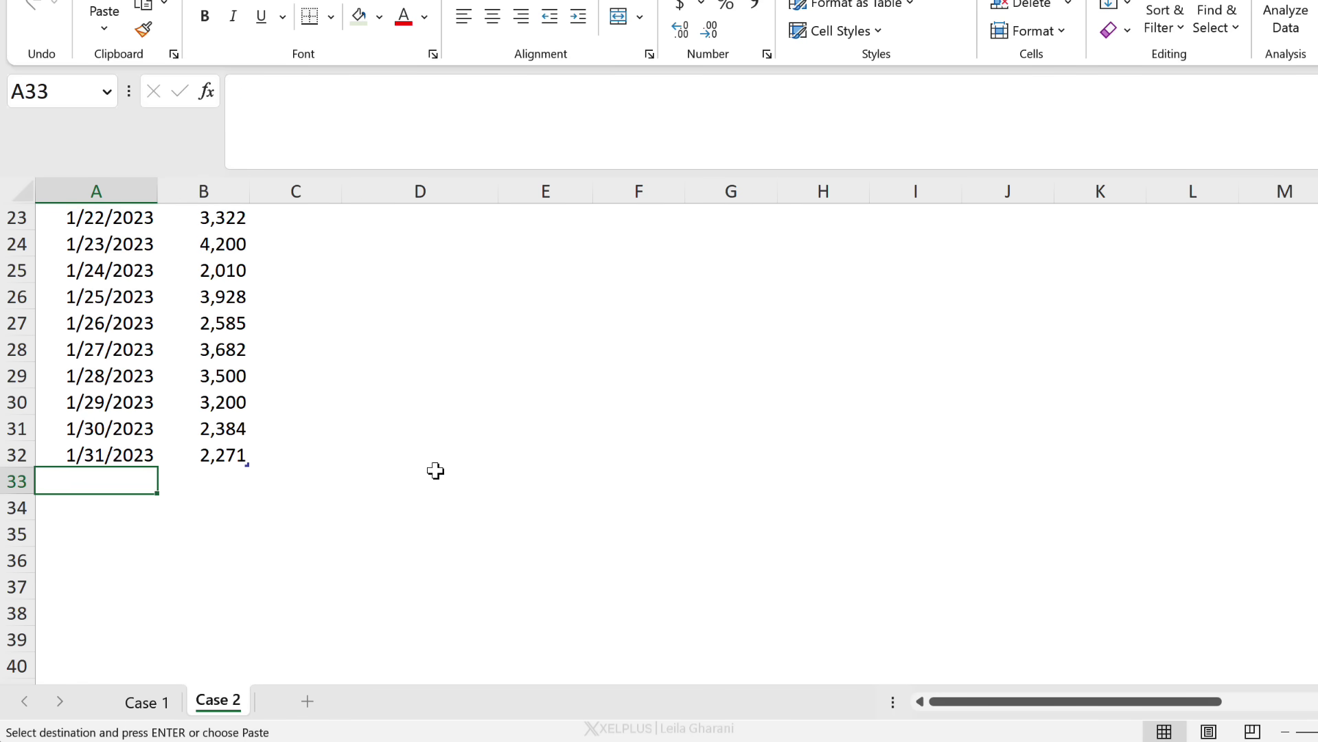
key(ctrl+v)
click(113, 453)
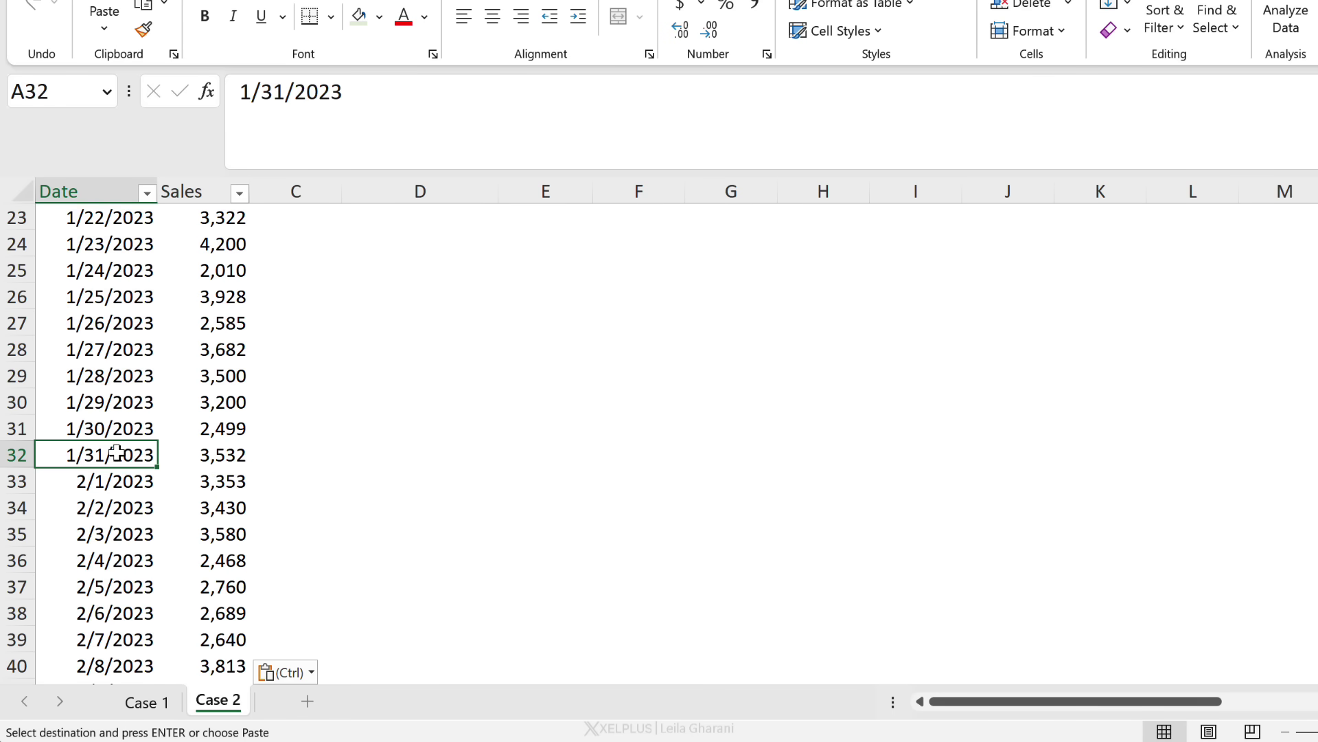
scroll(230, 474, up, 4)
scroll(230, 474, up, 3)
click(546, 272)
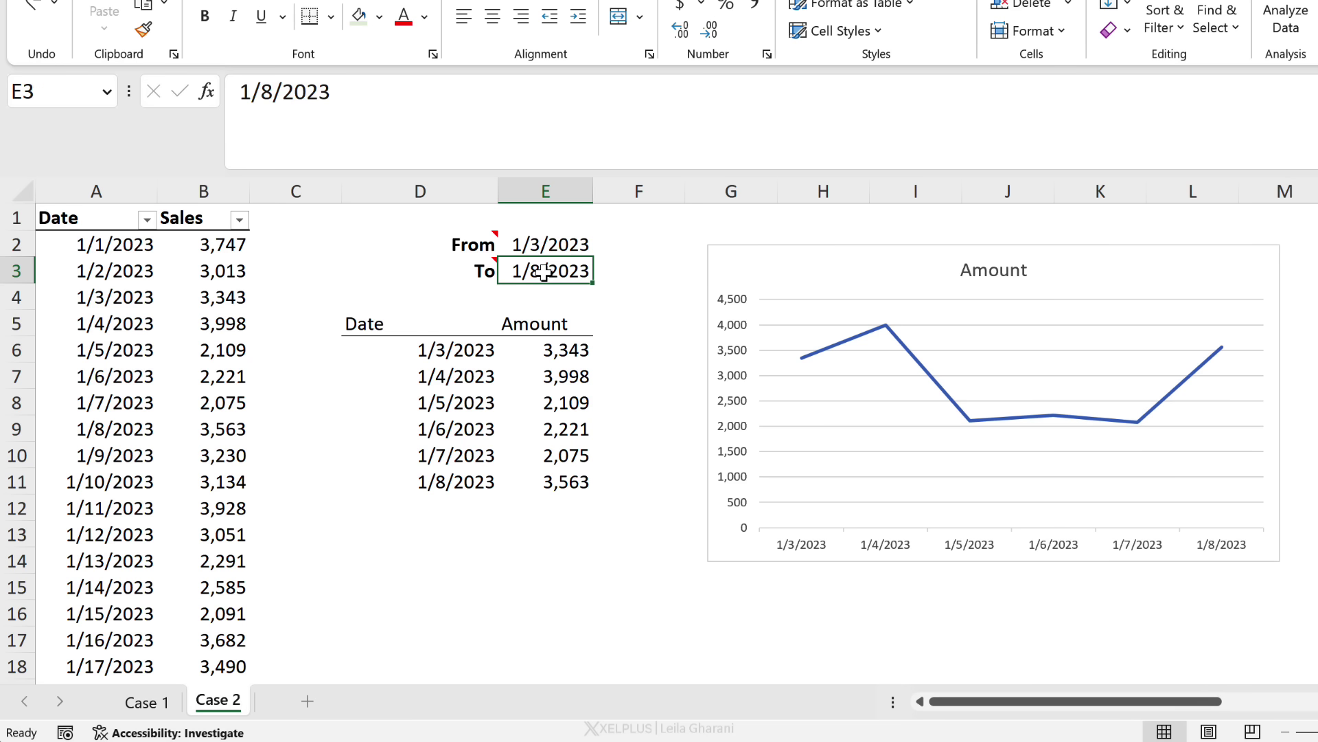
Step: Change the To date in E3 to 2/10/2023
double_click(251, 90)
text(2)
key(Right)
key(Delete)
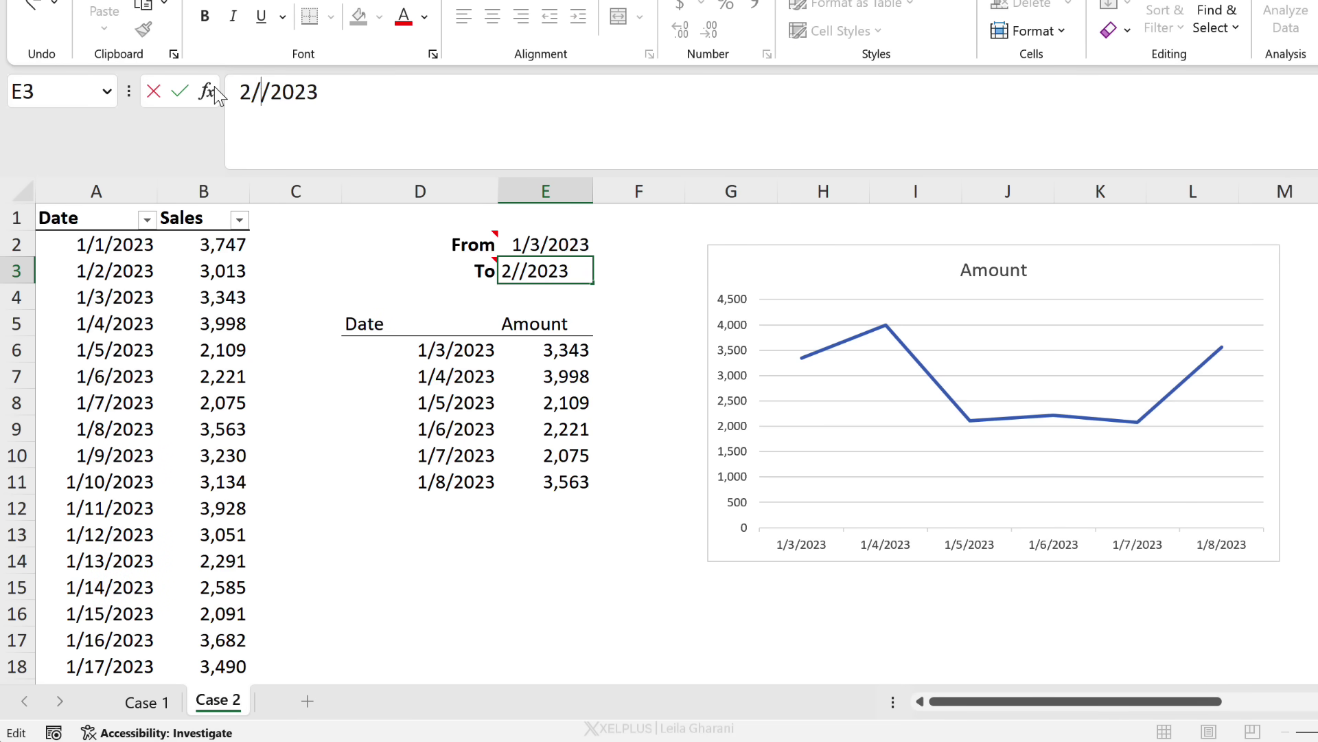
text(10)
key(ctrl+Return)
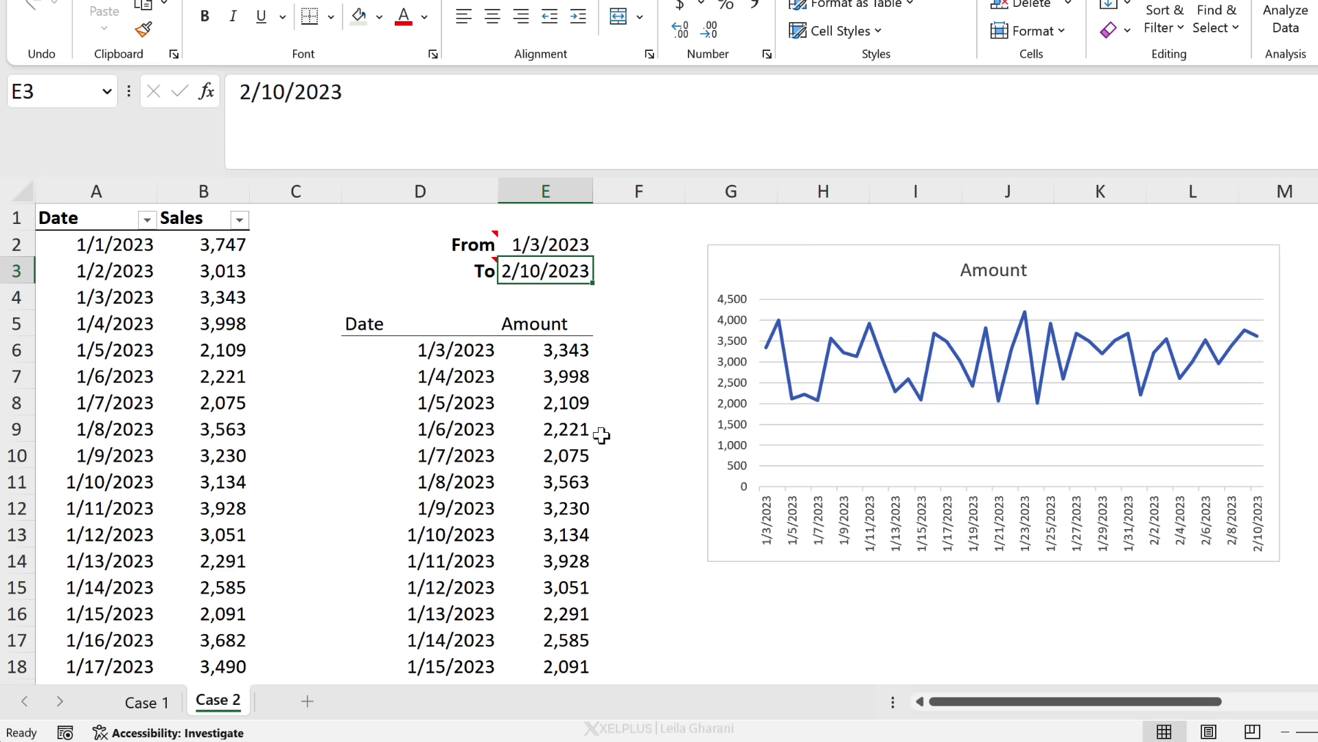
Step: Move the Amount line chart further right on the sheet
scroll(602, 434, down, 9)
scroll(602, 439, up, 9)
drag(800, 257, 882, 307)
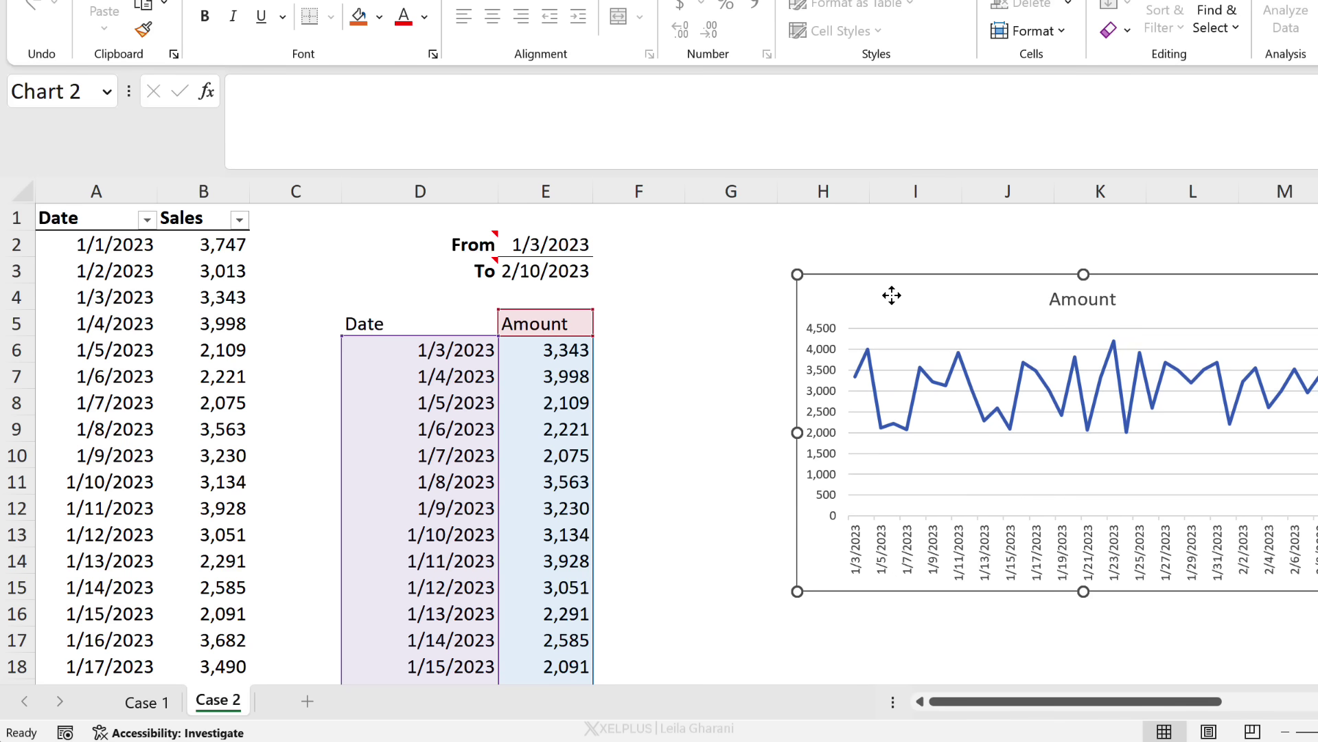
click(732, 336)
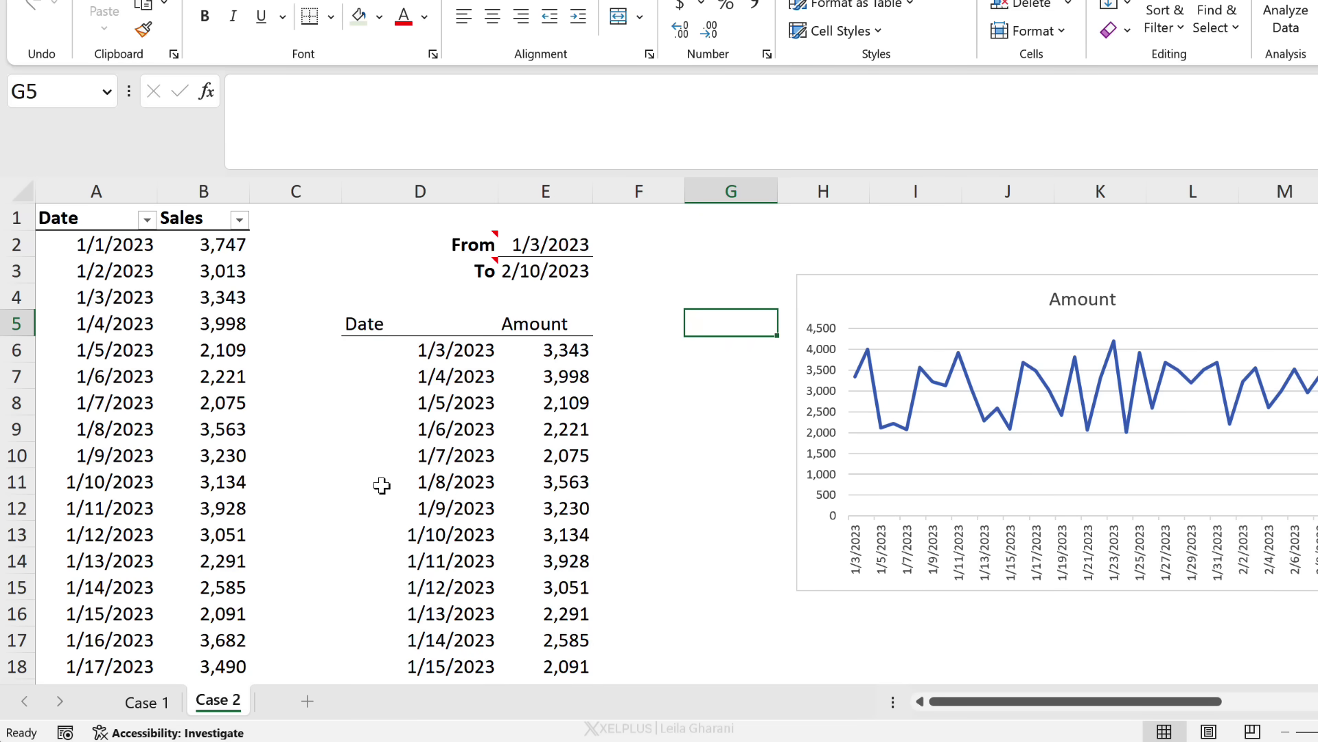